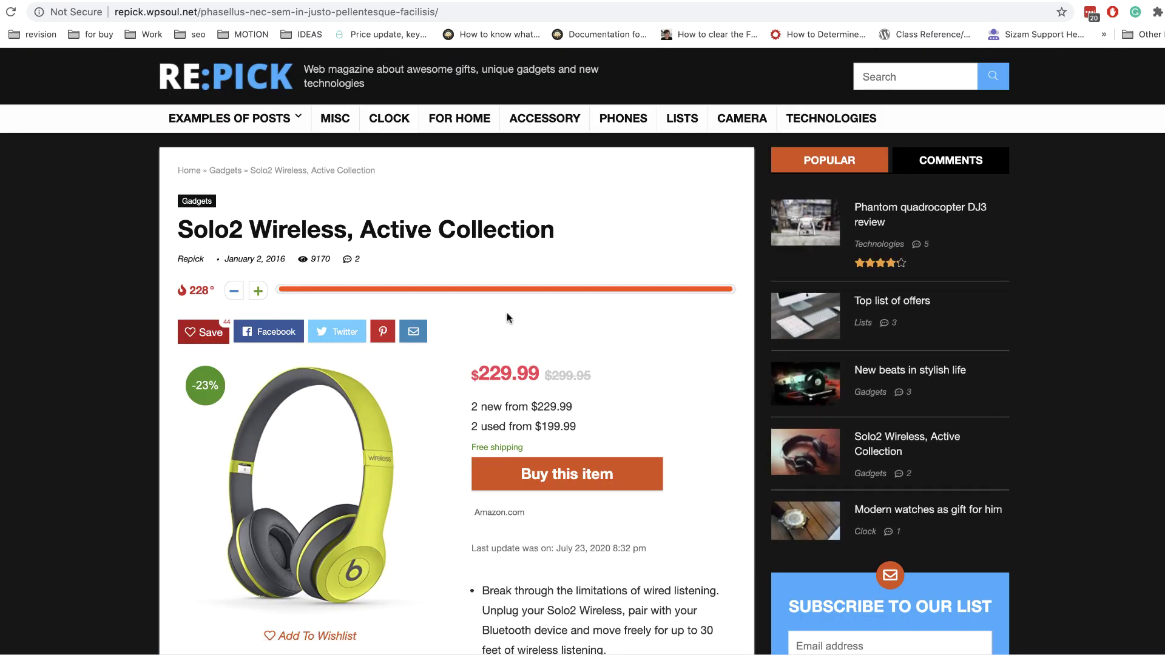
pyautogui.scroll(-4, 507, 311)
# Step: Browse the Rewise comparison grid and open the Samsung Galaxy S8 comparison page
pyautogui.scroll(1, 507, 312)
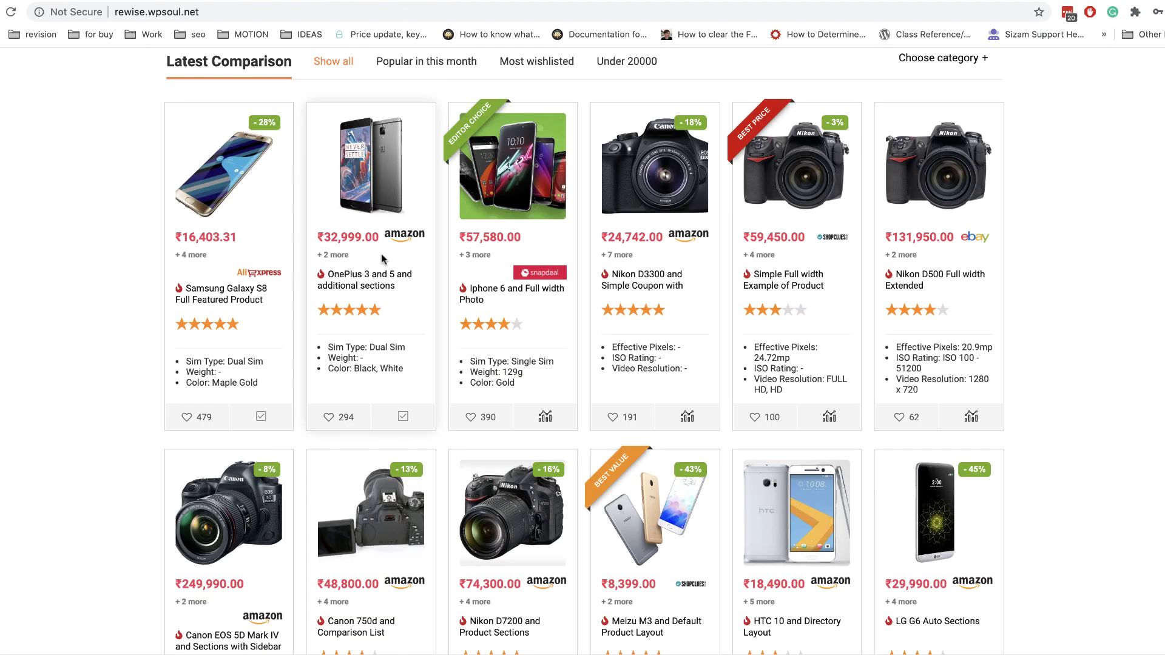
pyautogui.scroll(1, 382, 259)
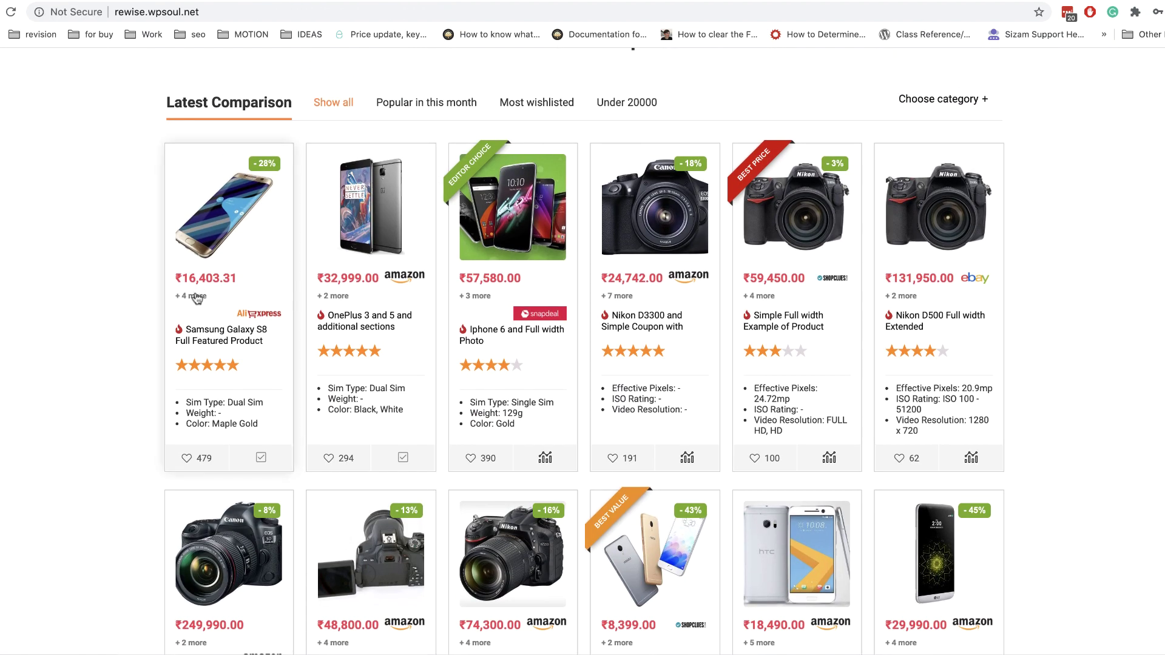
pyautogui.click(205, 336)
# Step: Toggle the gold and black variant filters, then scroll down to the Price History chart
pyautogui.scroll(-8, 126, 355)
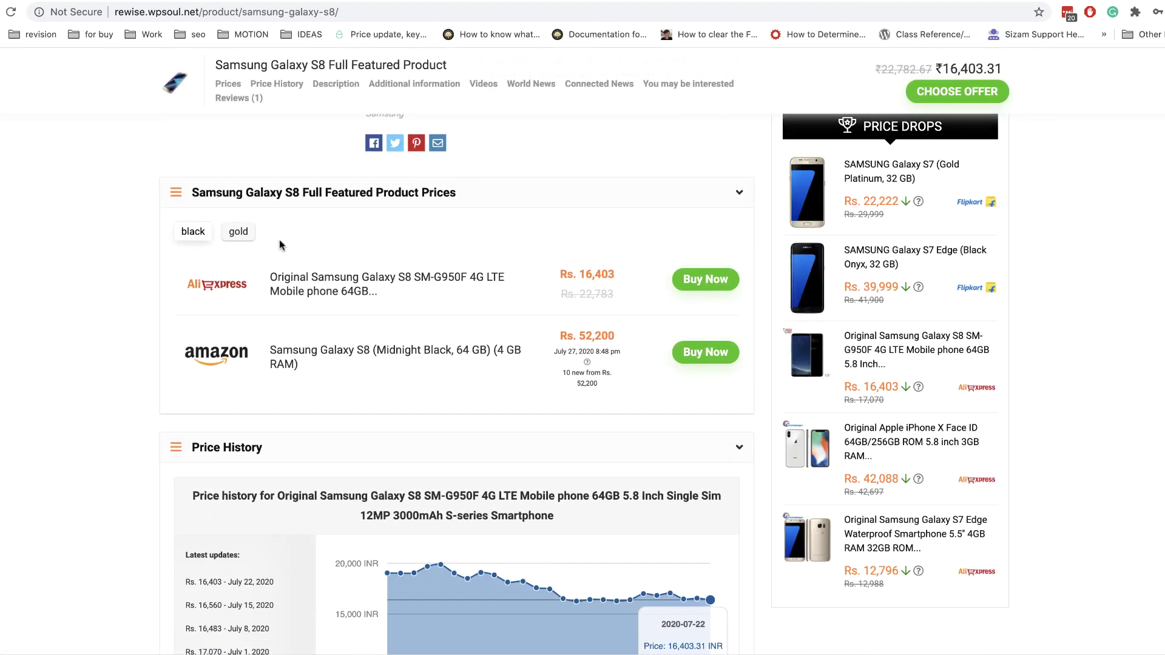
pyautogui.click(239, 231)
pyautogui.click(194, 231)
pyautogui.scroll(-7, 130, 304)
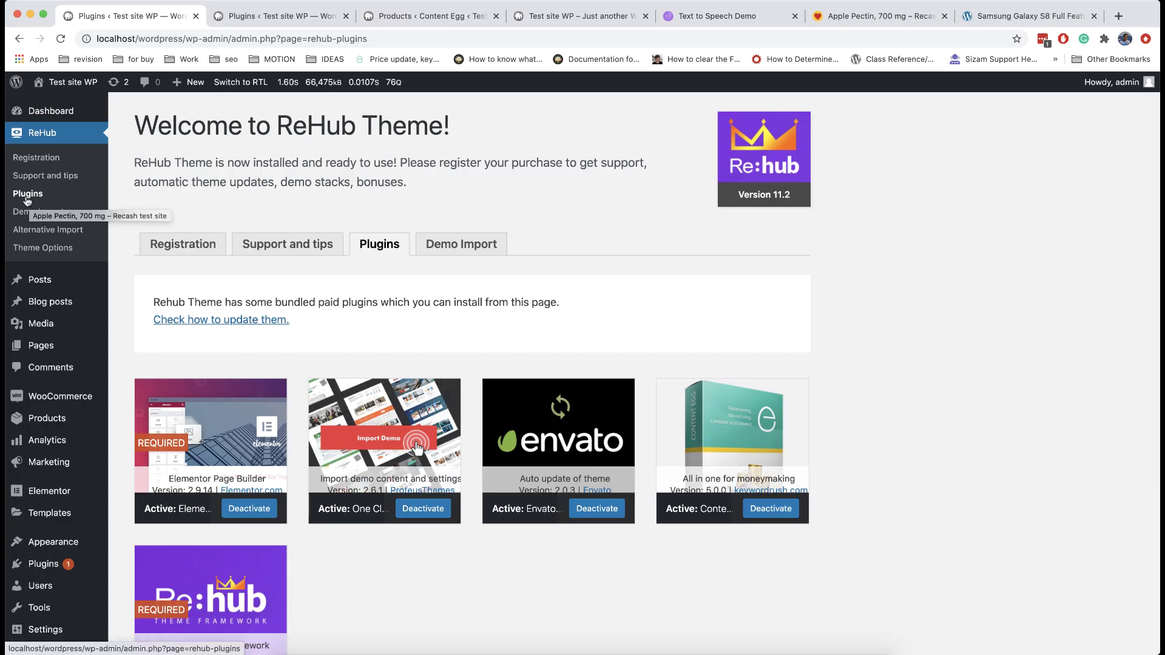
# Step: Scroll through the bundled ReHub plugins to RH Import PRO, then go to Plugins > Add New
pyautogui.scroll(-10, 249, 159)
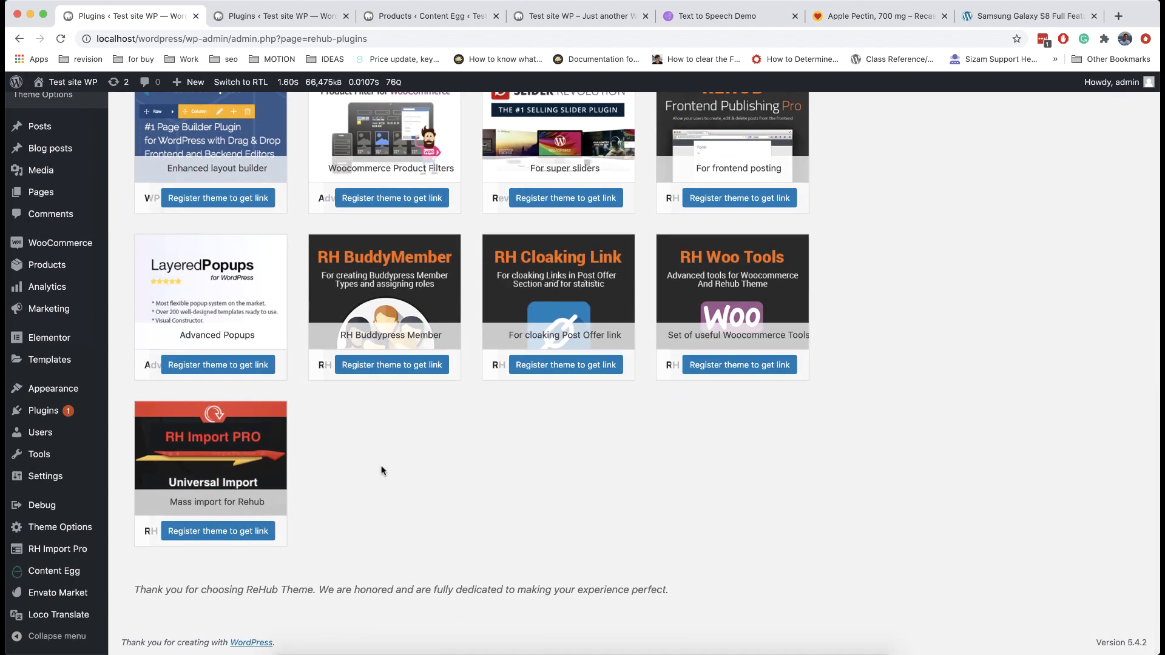
pyautogui.scroll(10, 382, 470)
pyautogui.scroll(-10, 382, 470)
pyautogui.moveTo(70, 415)
pyautogui.click(147, 432)
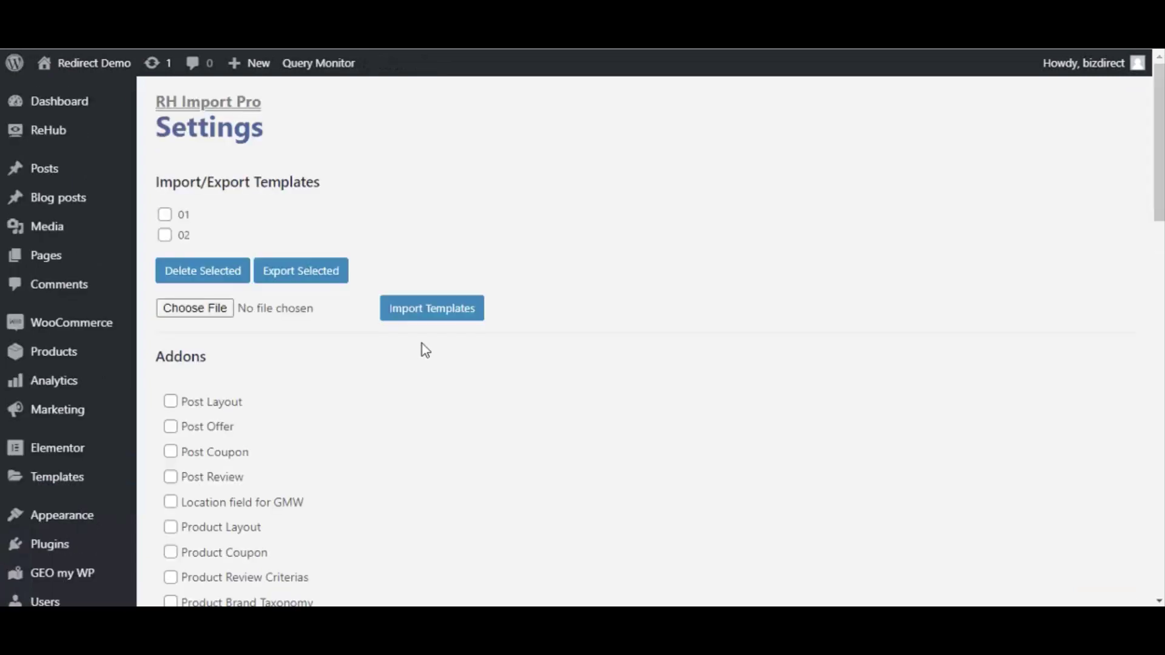
# Step: Activate the Post Layout and Post Offer addons, then start a New Import
pyautogui.scroll(-3, 423, 344)
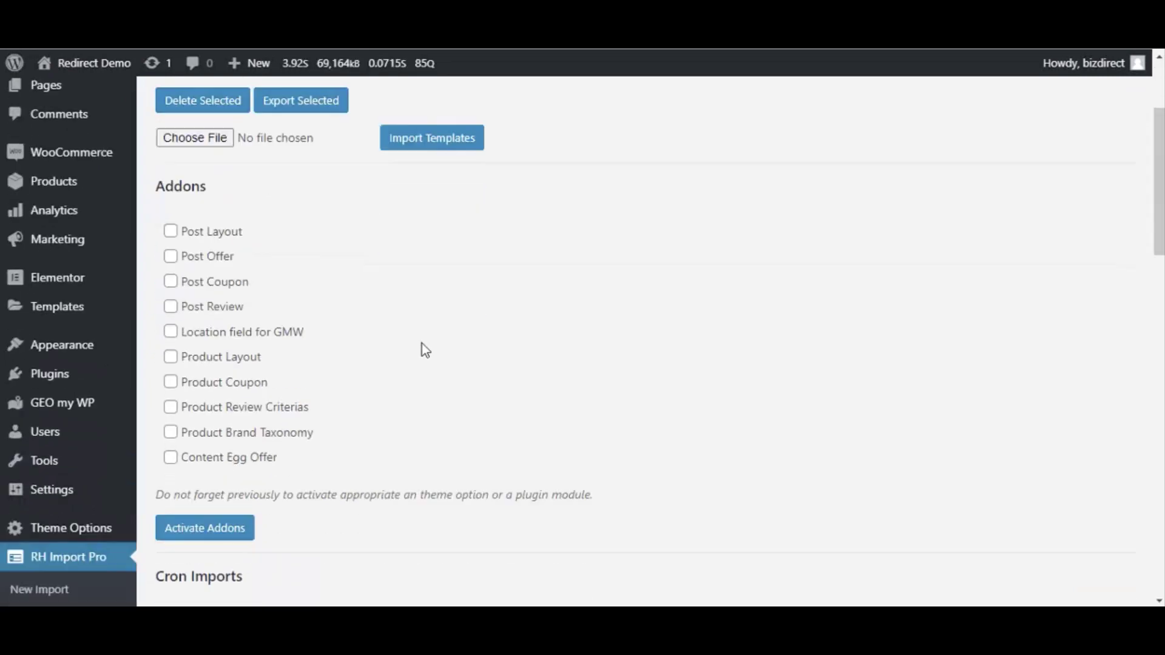
pyautogui.click(171, 232)
pyautogui.click(170, 256)
pyautogui.click(240, 530)
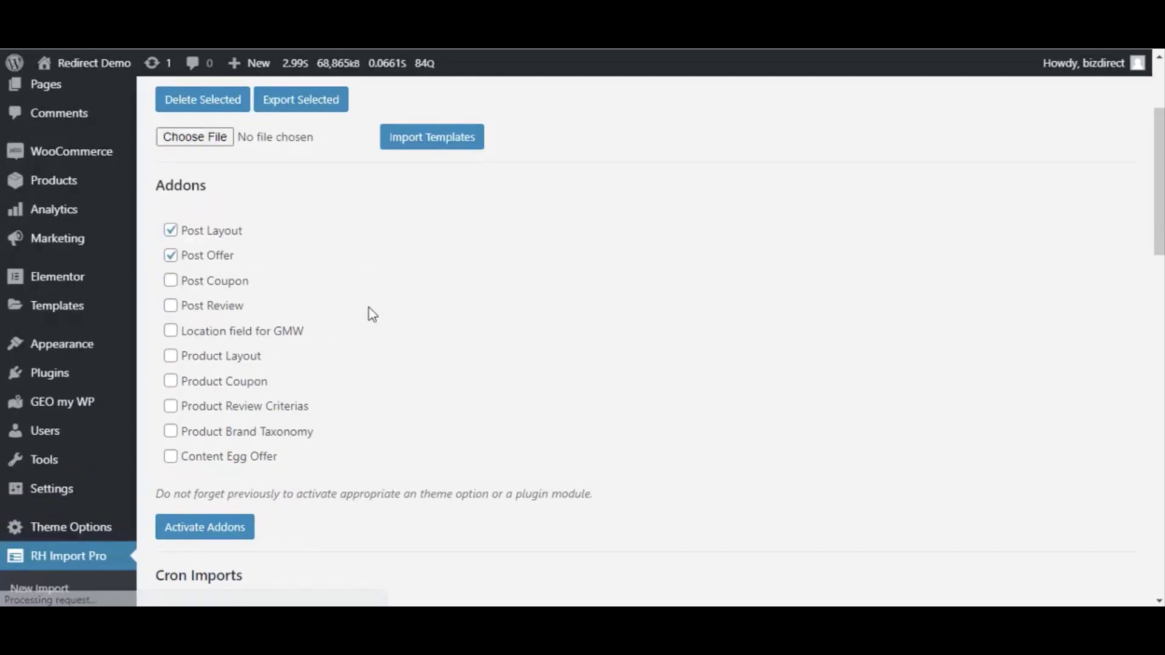
pyautogui.scroll(-4, 369, 307)
pyautogui.click(65, 446)
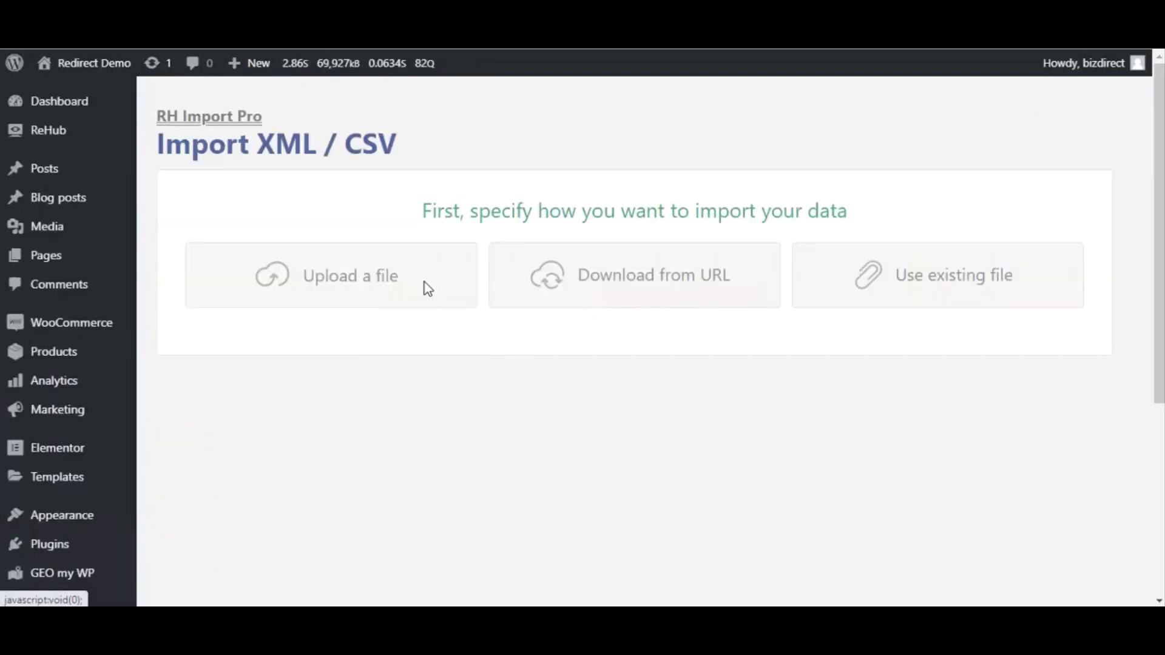
# Step: Upload the hrk.xml feed from the tmp > xml folder
pyautogui.click(425, 282)
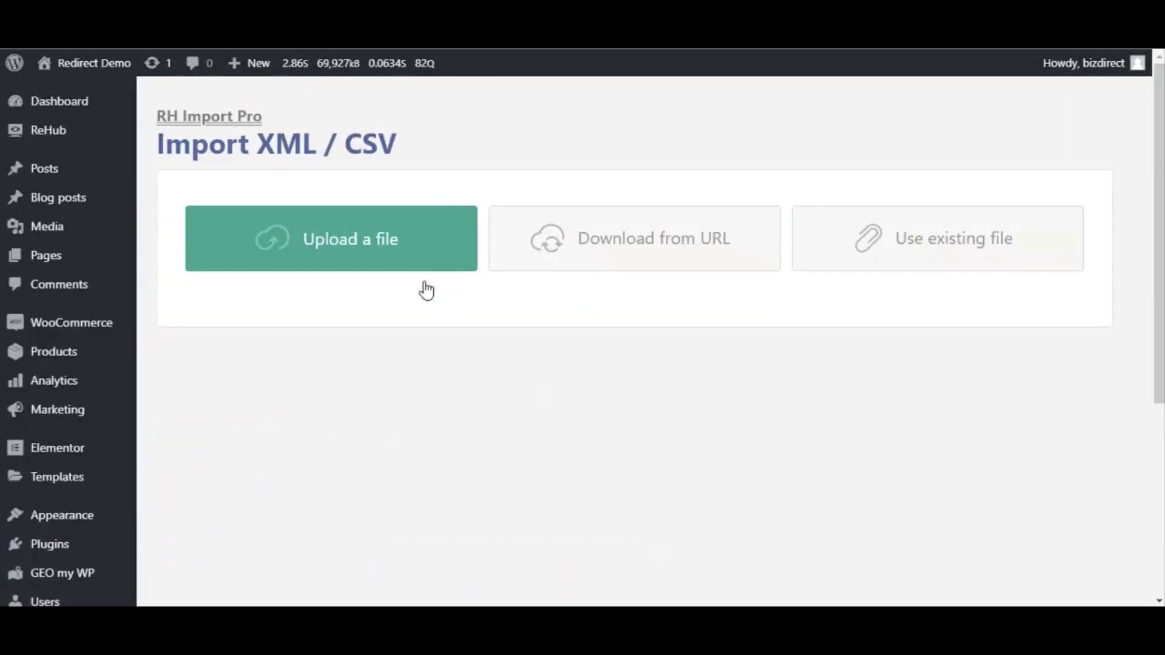
pyautogui.click(427, 291)
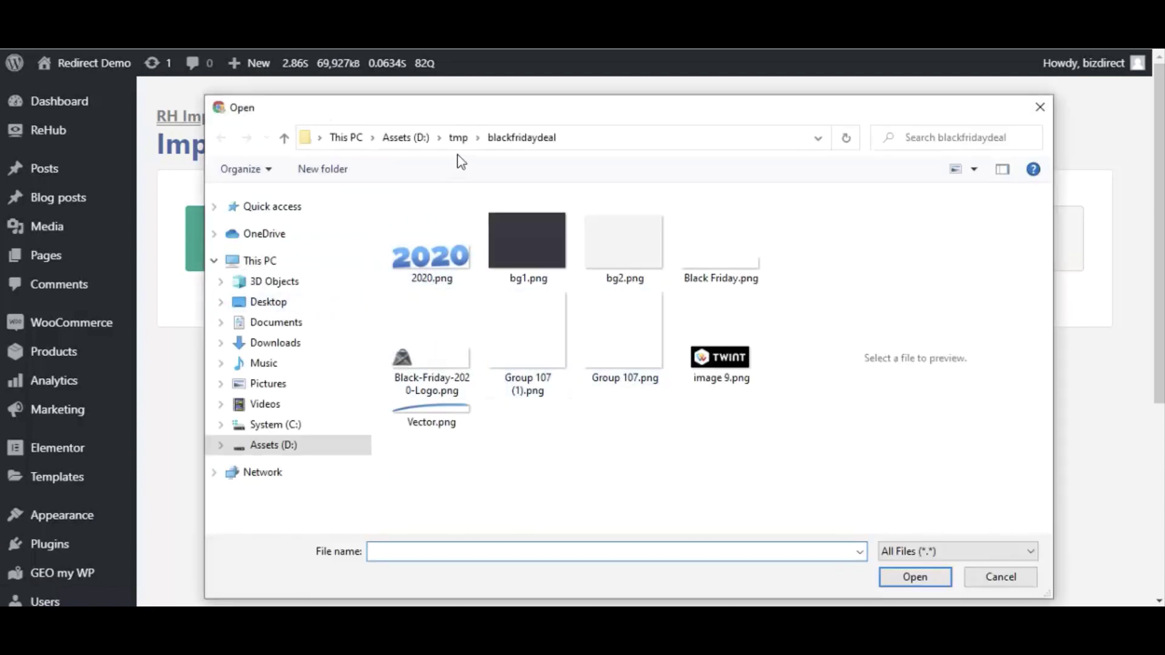
pyautogui.click(459, 138)
pyautogui.doubleClick(654, 250)
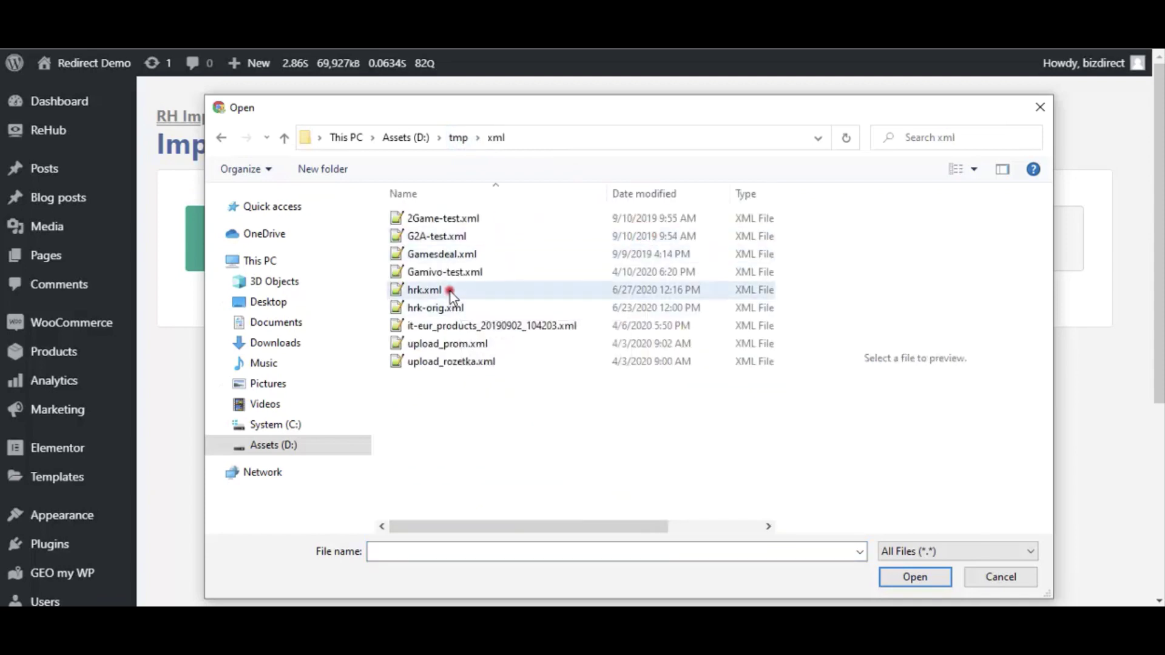
pyautogui.click(438, 291)
pyautogui.click(918, 578)
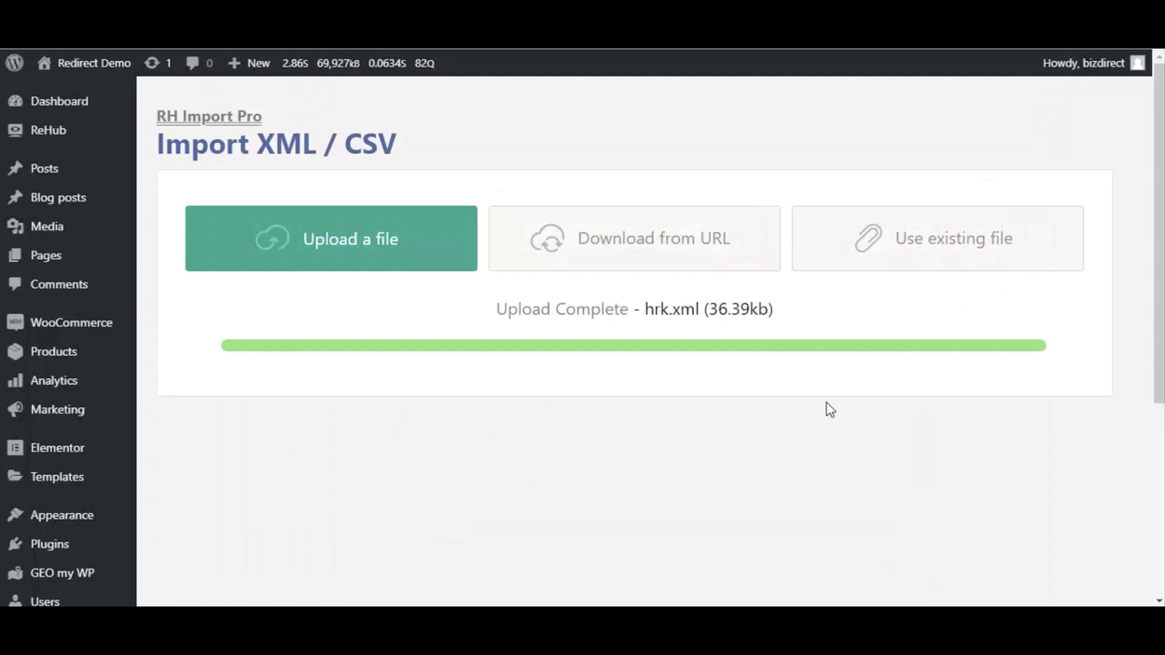
# Step: Keep New Items as Posts and continue to Step 2
pyautogui.scroll(-2, 830, 410)
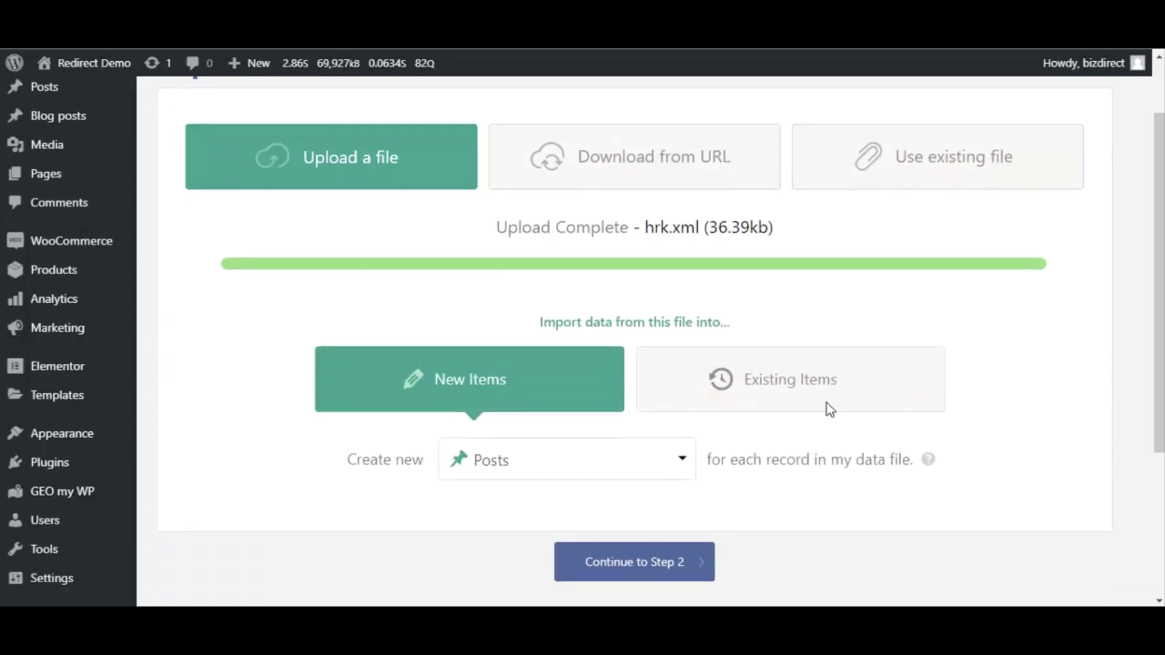
pyautogui.scroll(-3, 801, 419)
pyautogui.click(682, 284)
pyautogui.click(682, 285)
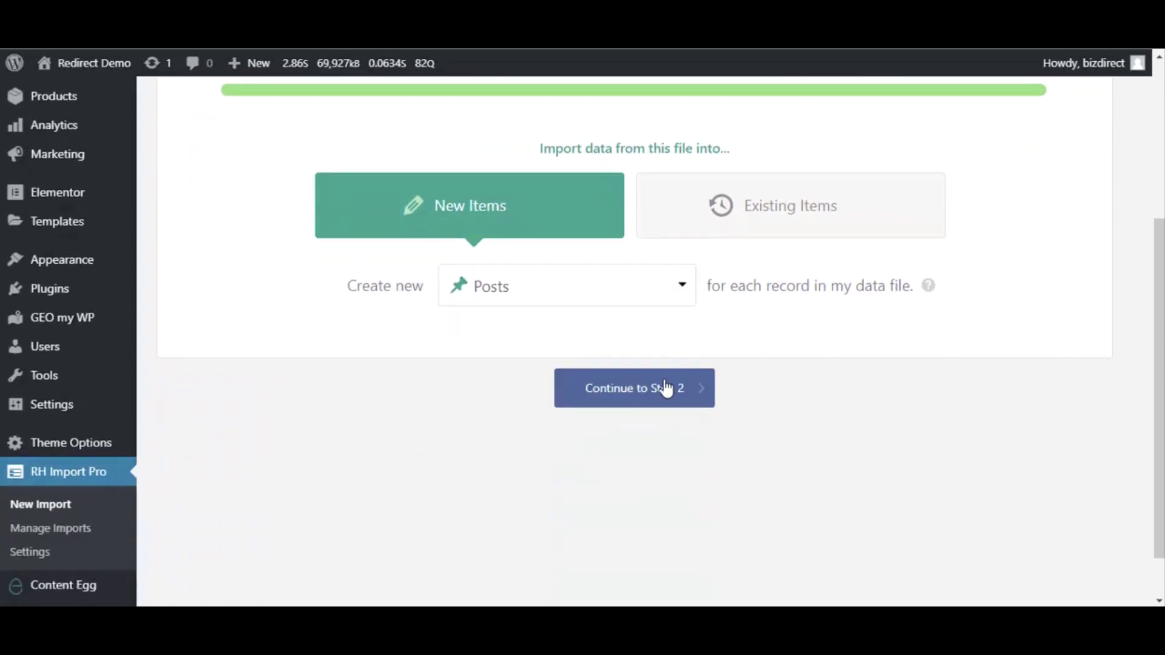
pyautogui.click(664, 390)
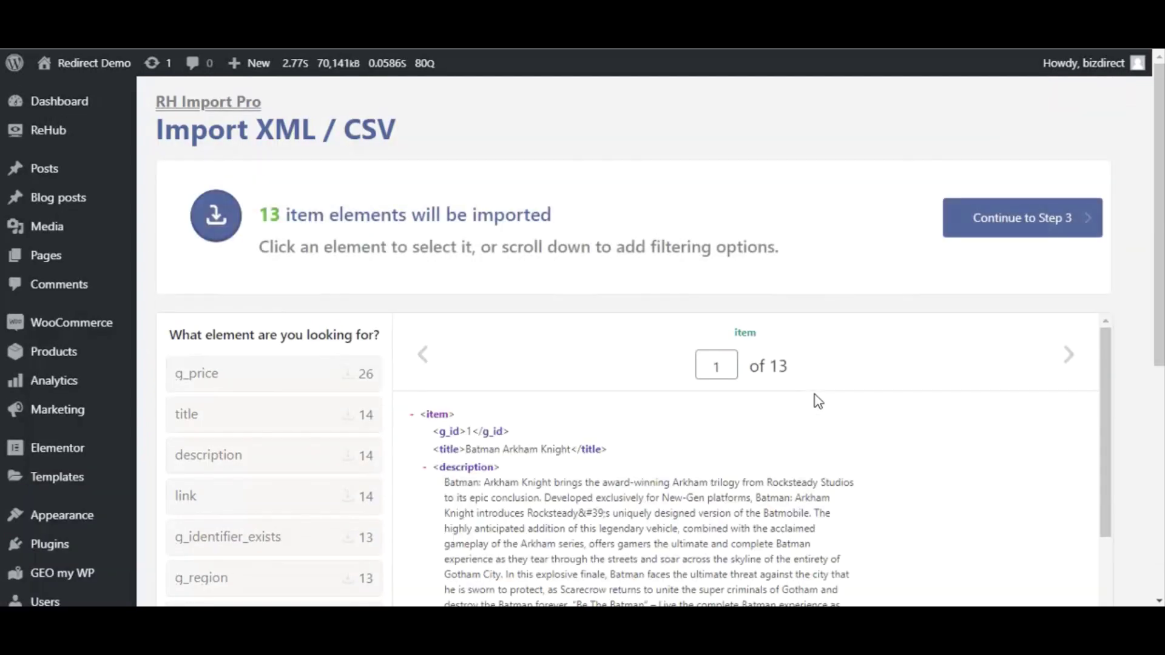
# Step: Review the preview of the 13 feed items and continue to Step 3
pyautogui.scroll(-10, 815, 400)
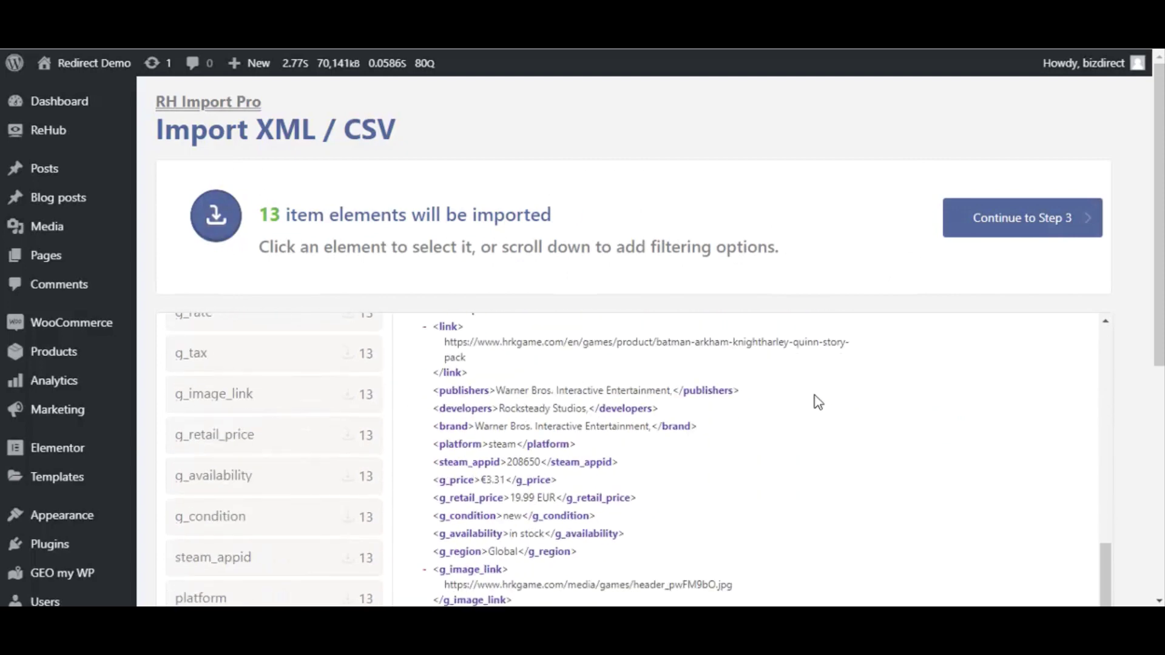
pyautogui.scroll(-5, 1118, 359)
pyautogui.scroll(5, 1119, 359)
pyautogui.click(1057, 228)
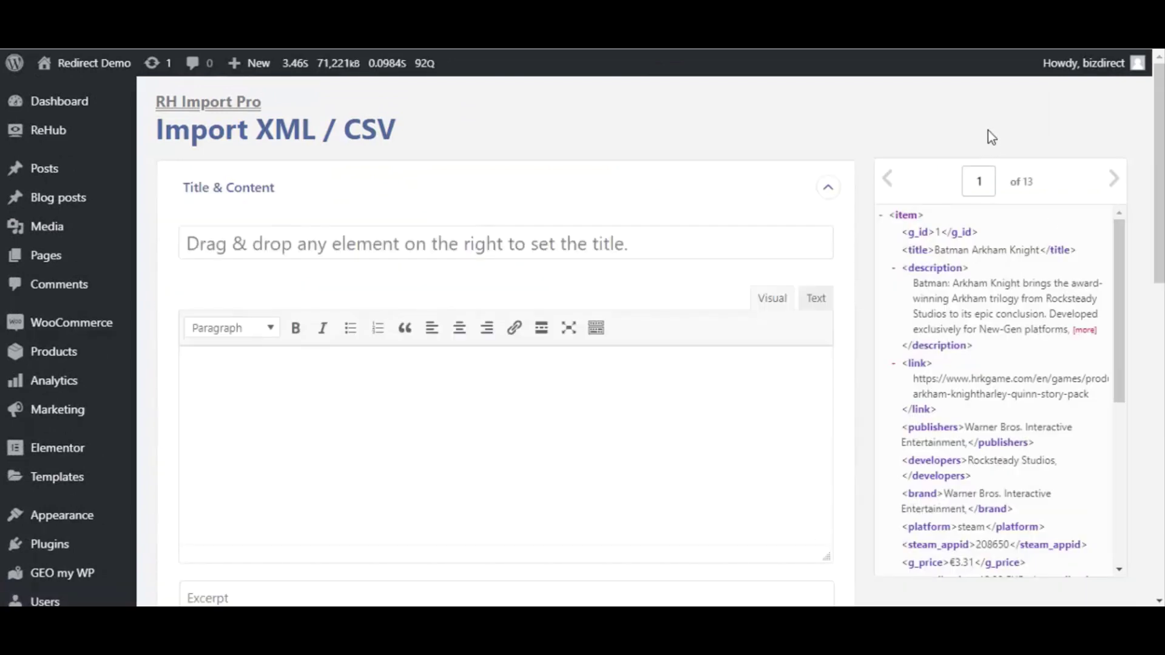
# Step: Map <title> into Title & Content and <g_image_link> into the image URL, then expand Post Layout
pyautogui.moveTo(917, 250); pyautogui.dragTo(645, 408)
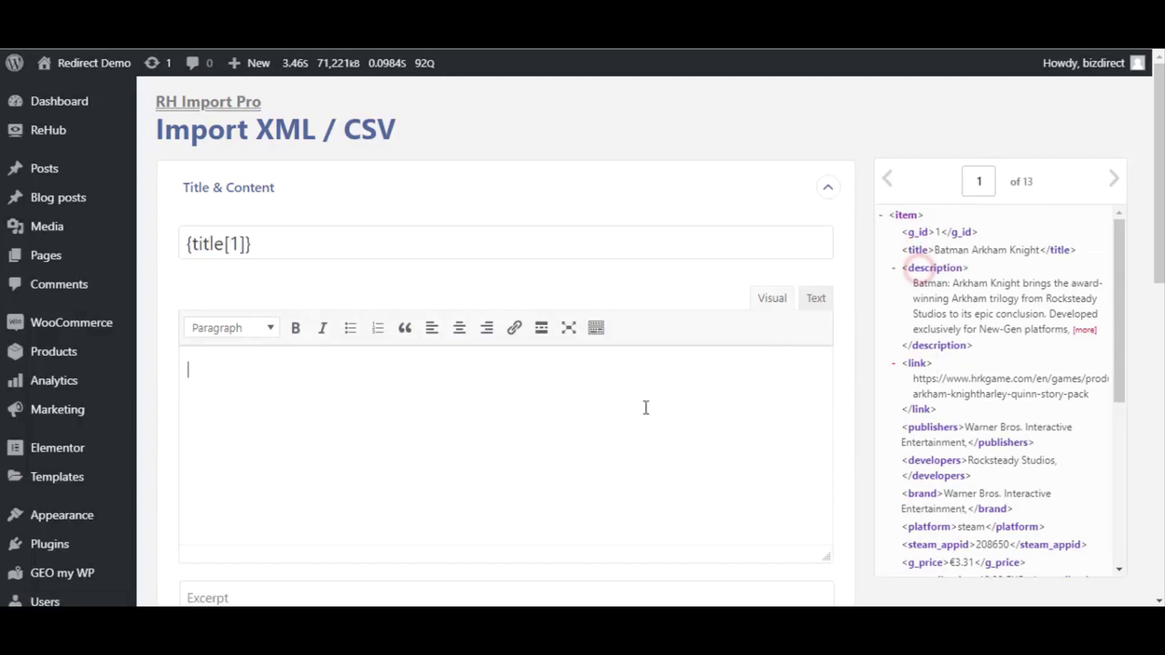
pyautogui.click(831, 190)
pyautogui.click(827, 258)
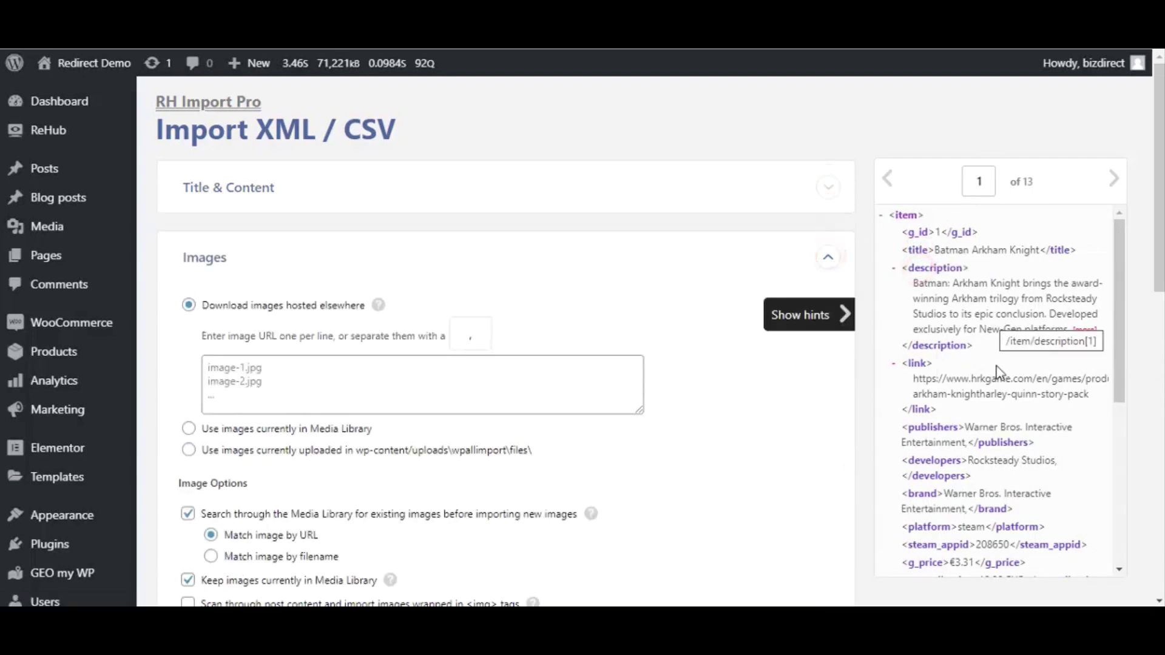
pyautogui.scroll(-3, 1003, 405)
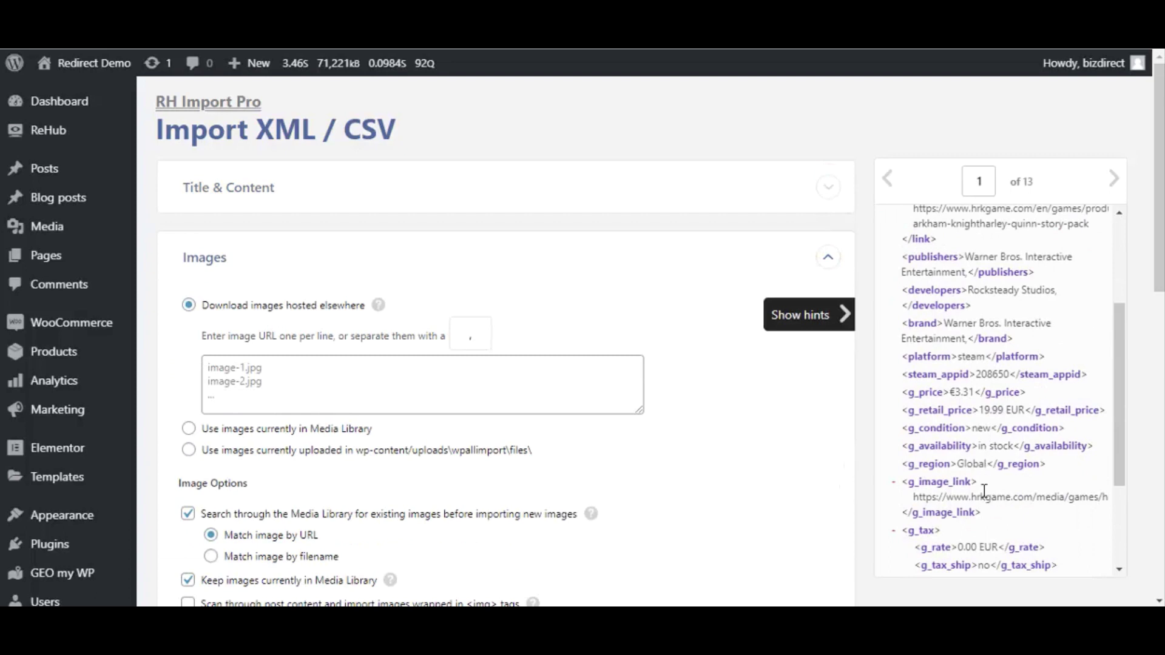
pyautogui.moveTo(931, 481); pyautogui.dragTo(448, 383)
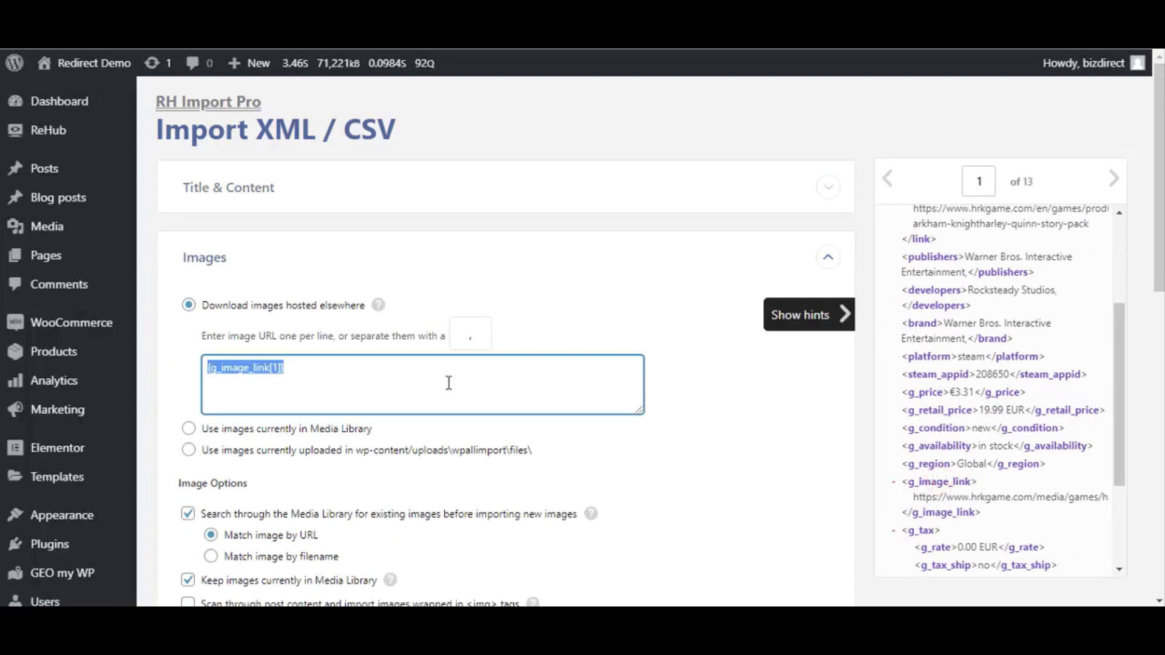
pyautogui.click(827, 259)
pyautogui.click(830, 244)
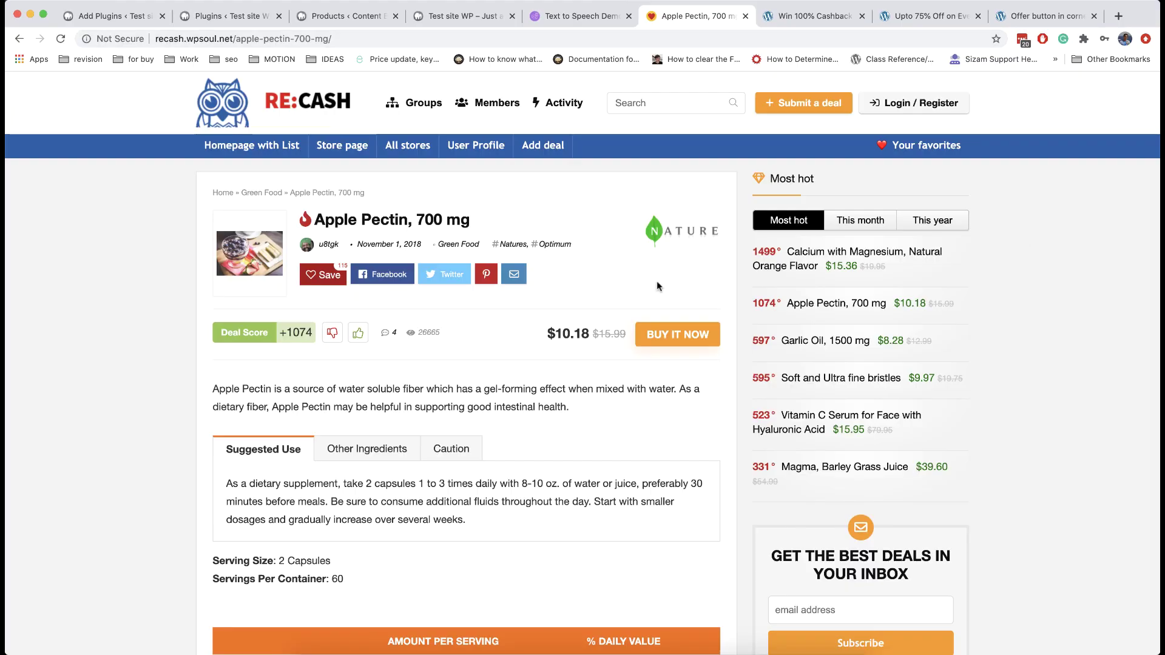
# Step: View the Win 100% Cashback, Upto 75% Off and Offer button in corner demo posts
pyautogui.click(798, 19)
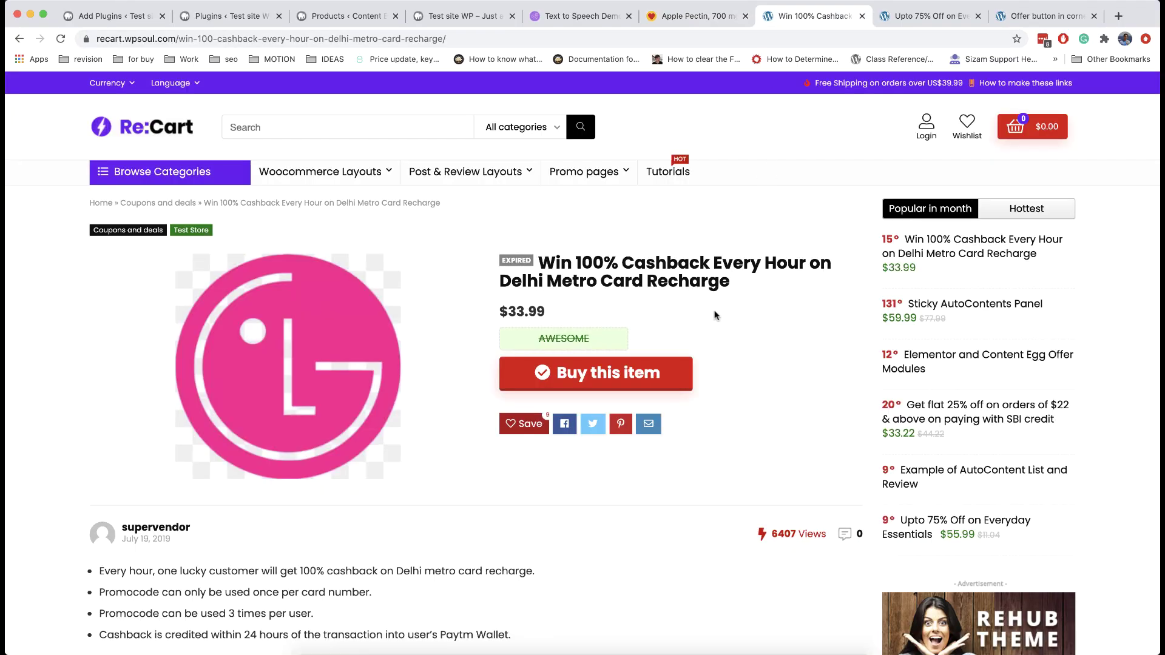
pyautogui.click(906, 22)
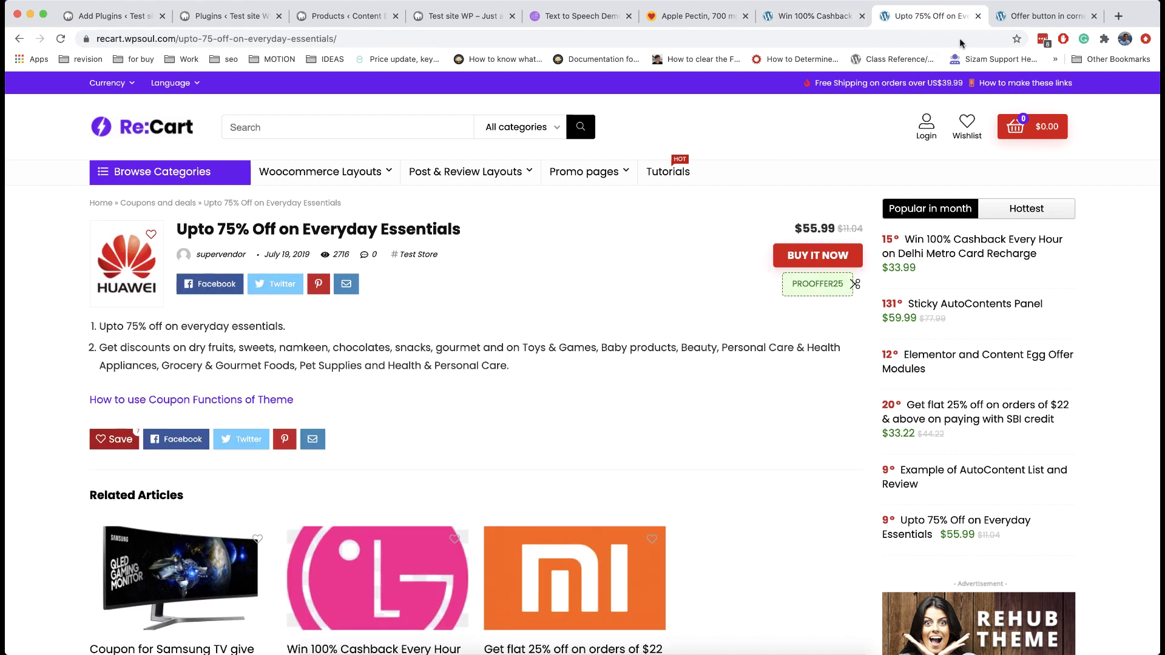
pyautogui.click(1013, 20)
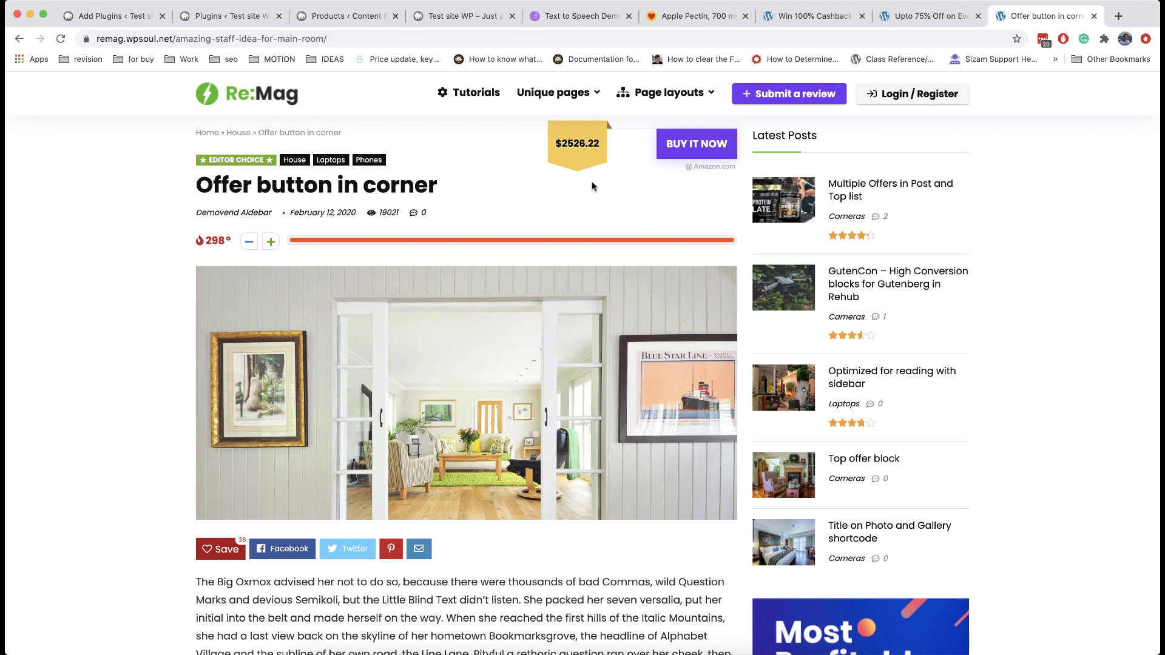
# Step: Open ReHub Theme Options and find the Post layout field set to Compact (Button Block Under Title)
pyautogui.click(99, 22)
pyautogui.scroll(-6, 67, 425)
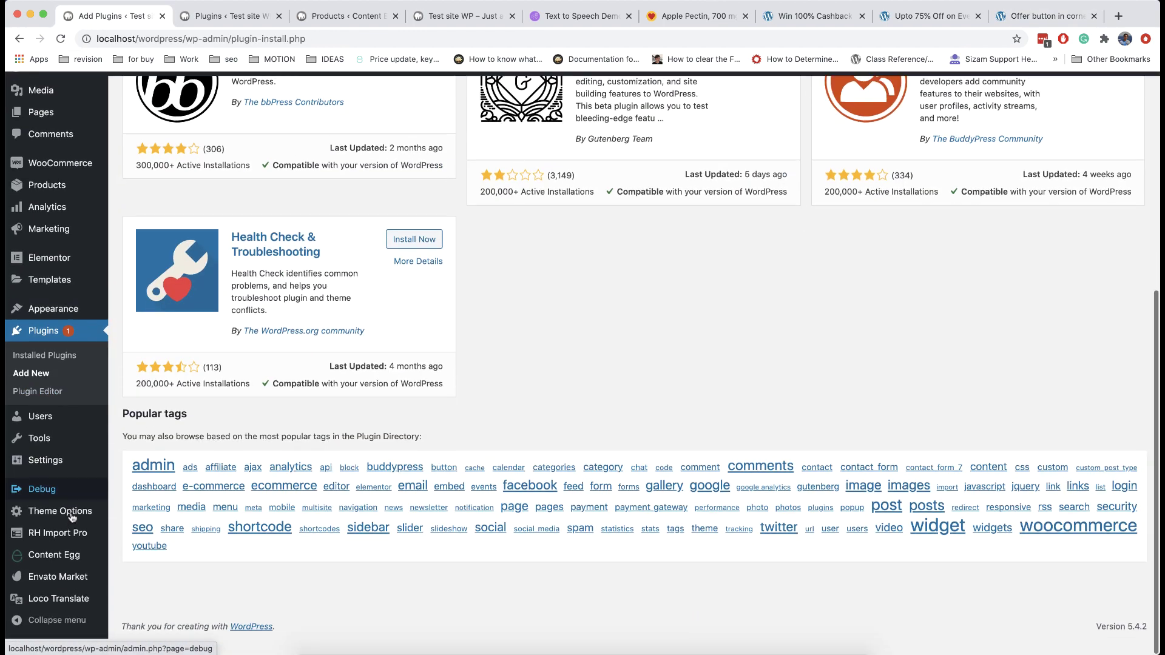
pyautogui.click(73, 528)
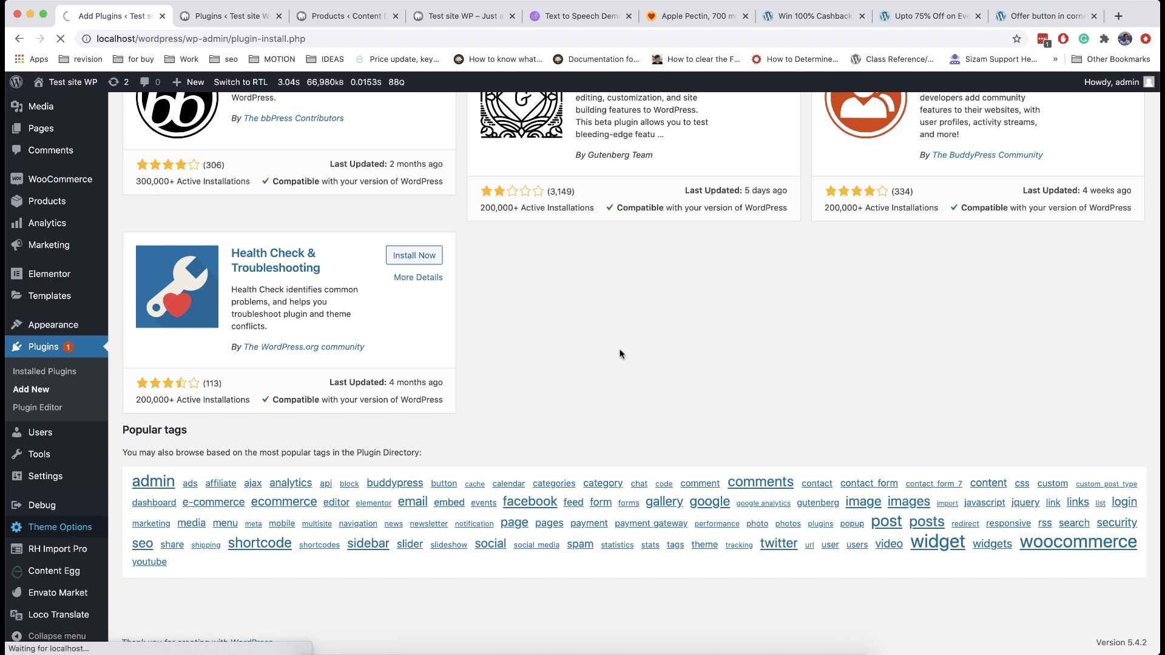
pyautogui.scroll(-3, 620, 353)
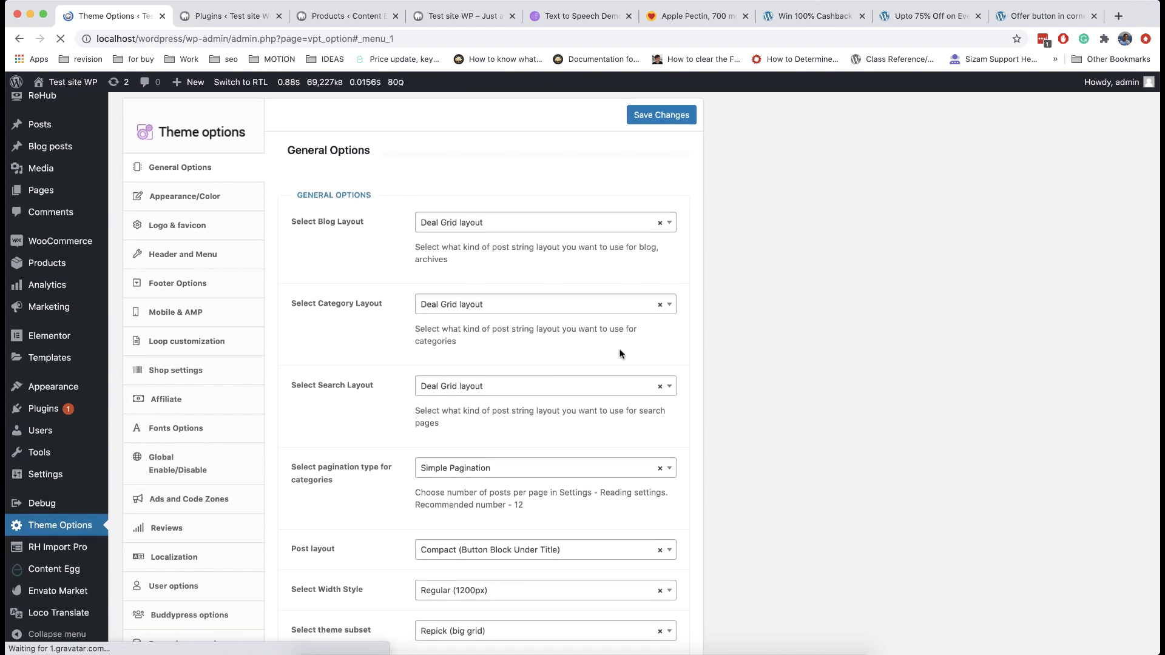
pyautogui.scroll(2, 619, 349)
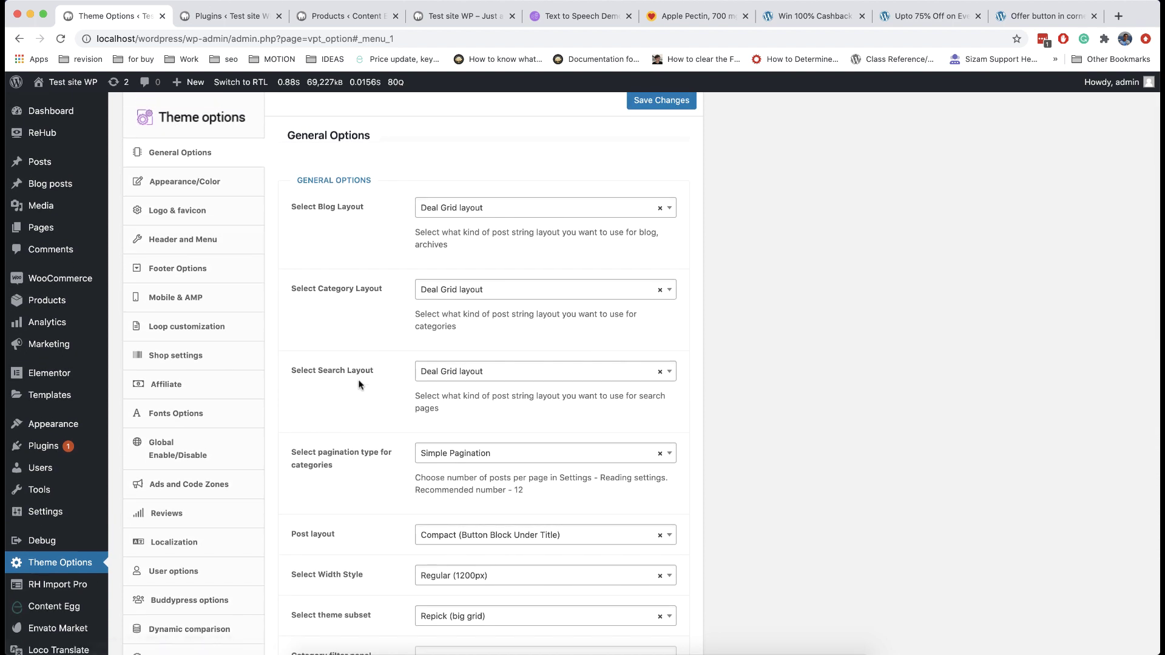
pyautogui.scroll(-3, 362, 430)
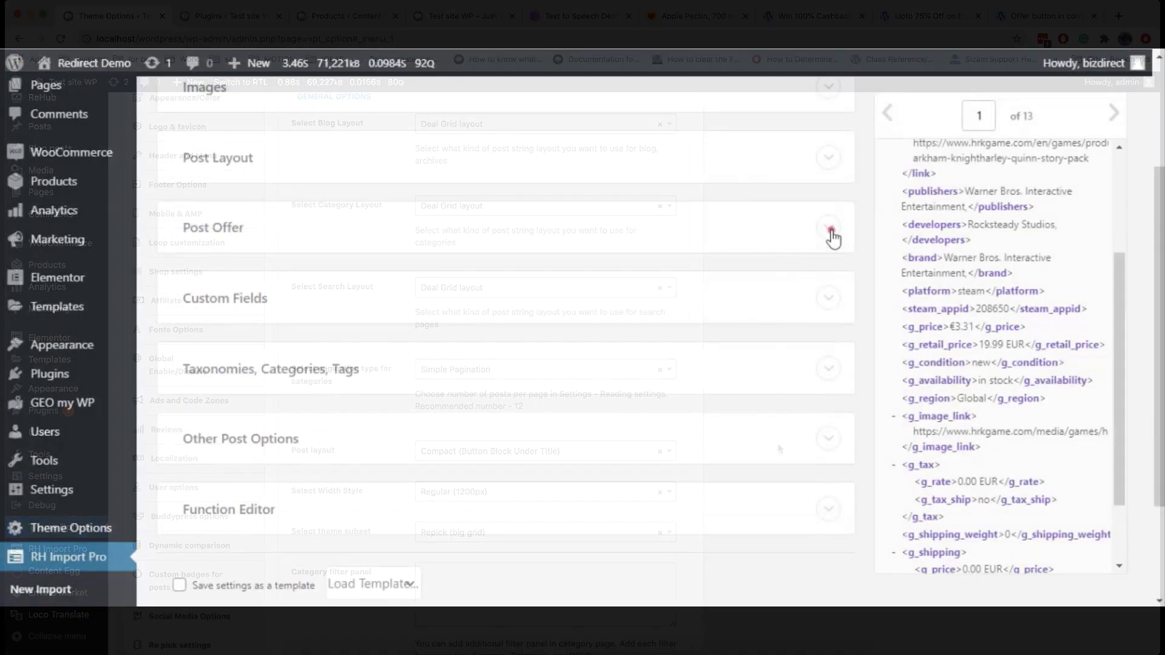
# Step: Map the feed's title to Post Offer Name, link to Offer URL, and g_price to the price
pyautogui.click(830, 231)
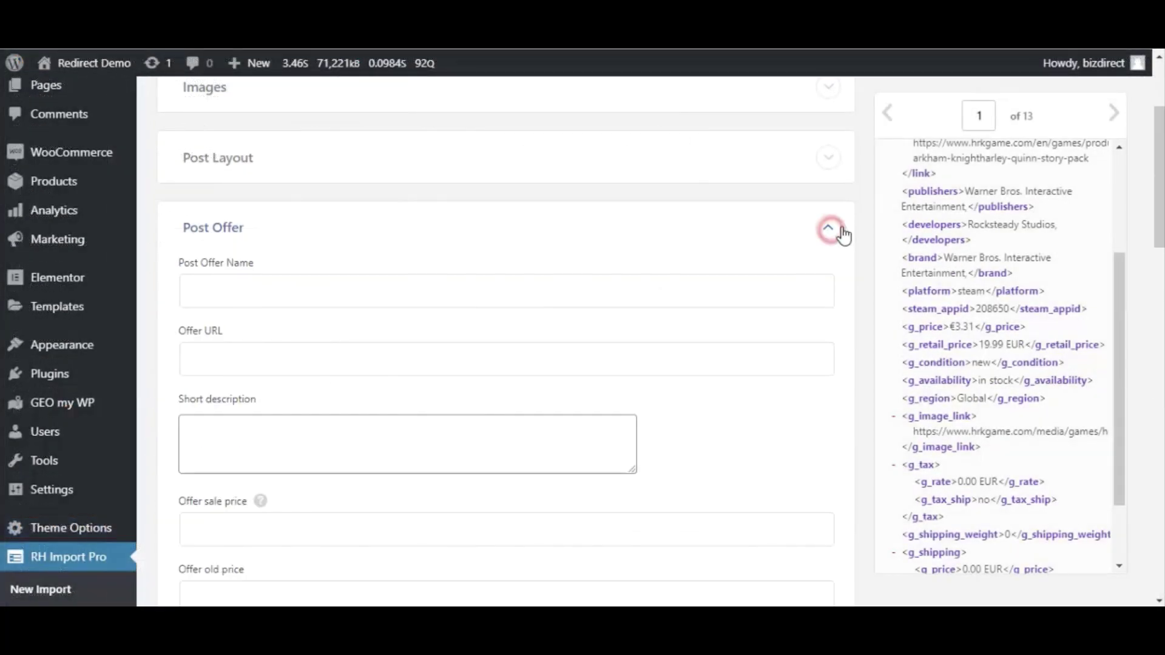
pyautogui.scroll(5, 970, 273)
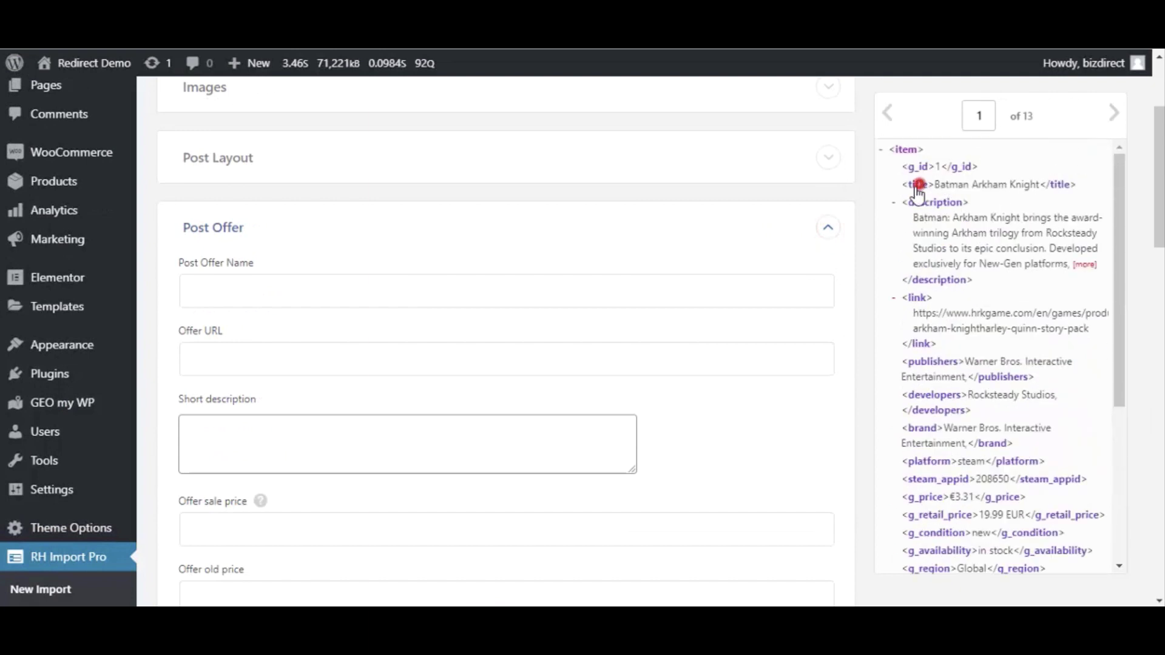
pyautogui.moveTo(905, 190); pyautogui.dragTo(570, 297)
pyautogui.moveTo(920, 297); pyautogui.dragTo(605, 364)
pyautogui.scroll(-5, 708, 383)
pyautogui.scroll(-3, 994, 346)
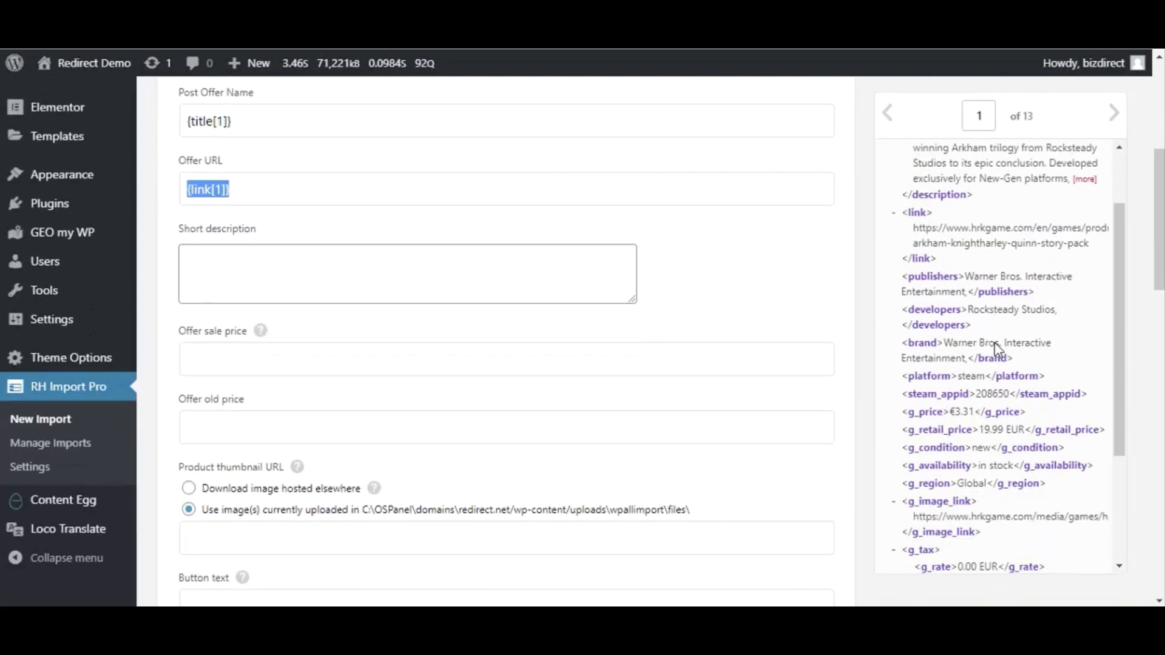
pyautogui.scroll(-3, 996, 349)
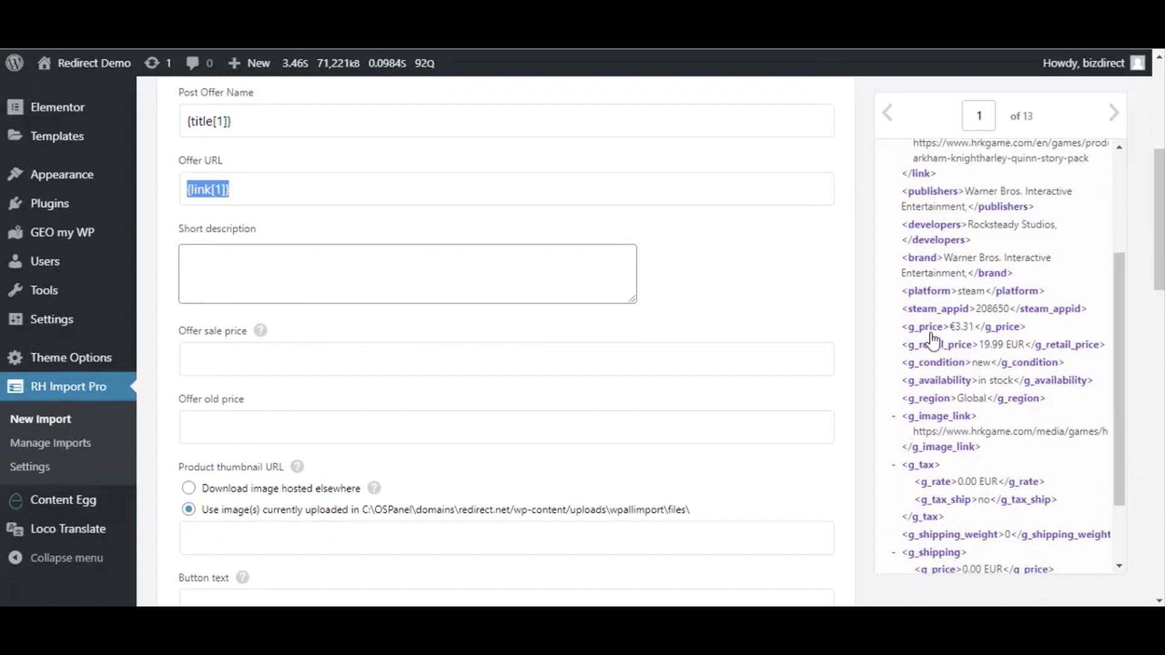
pyautogui.moveTo(929, 327); pyautogui.dragTo(494, 432)
# Step: Set the Offer currency to EUR
pyautogui.scroll(-3, 653, 417)
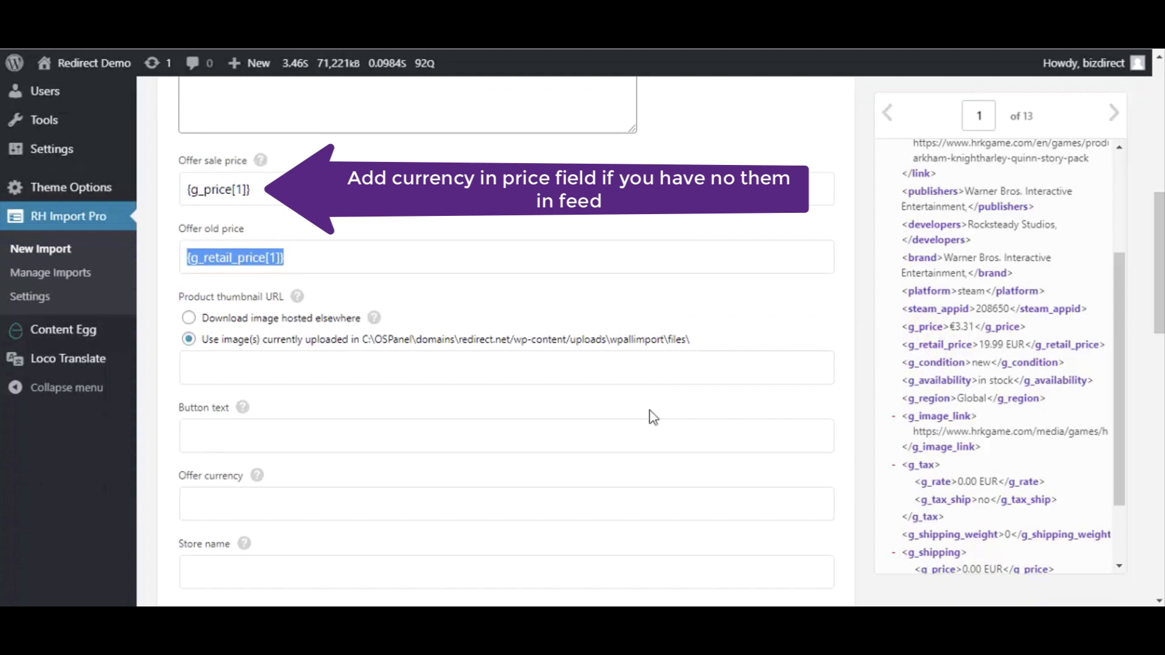
pyautogui.scroll(-3, 653, 418)
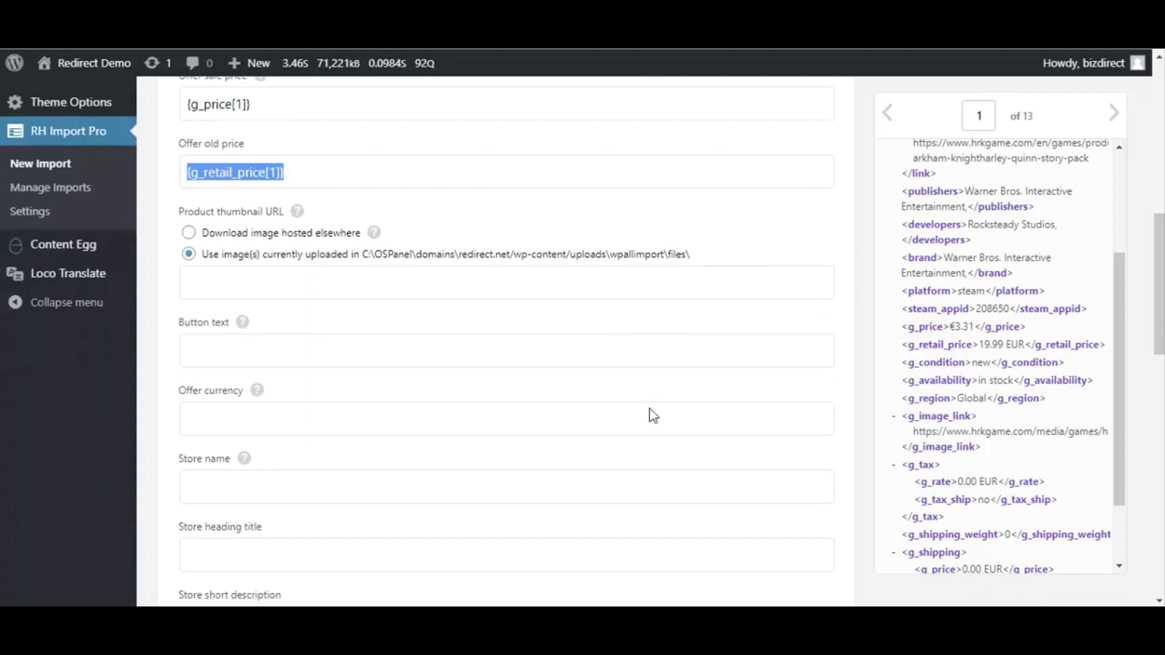
pyautogui.click(485, 331)
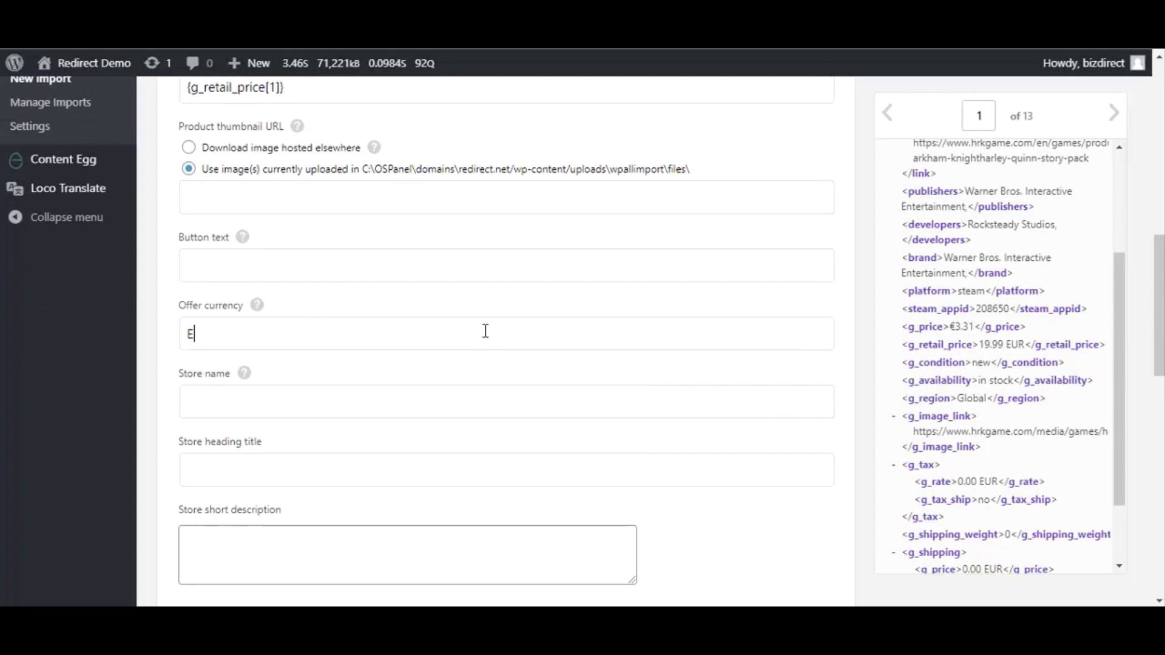
pyautogui.write('EUR')
pyautogui.scroll(-1, 490, 328)
pyautogui.scroll(1, 987, 304)
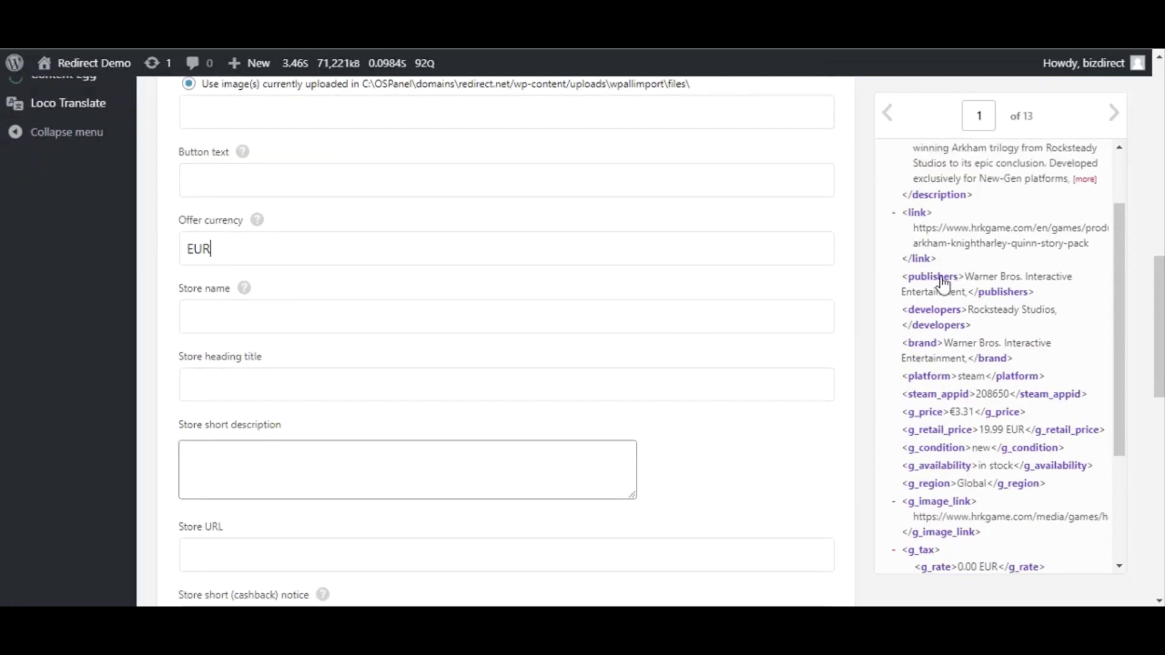
# Step: Map the feed's brand into the Store name field and review the Post Offer mapping
pyautogui.moveTo(925, 343); pyautogui.dragTo(424, 325)
pyautogui.scroll(-3, 557, 351)
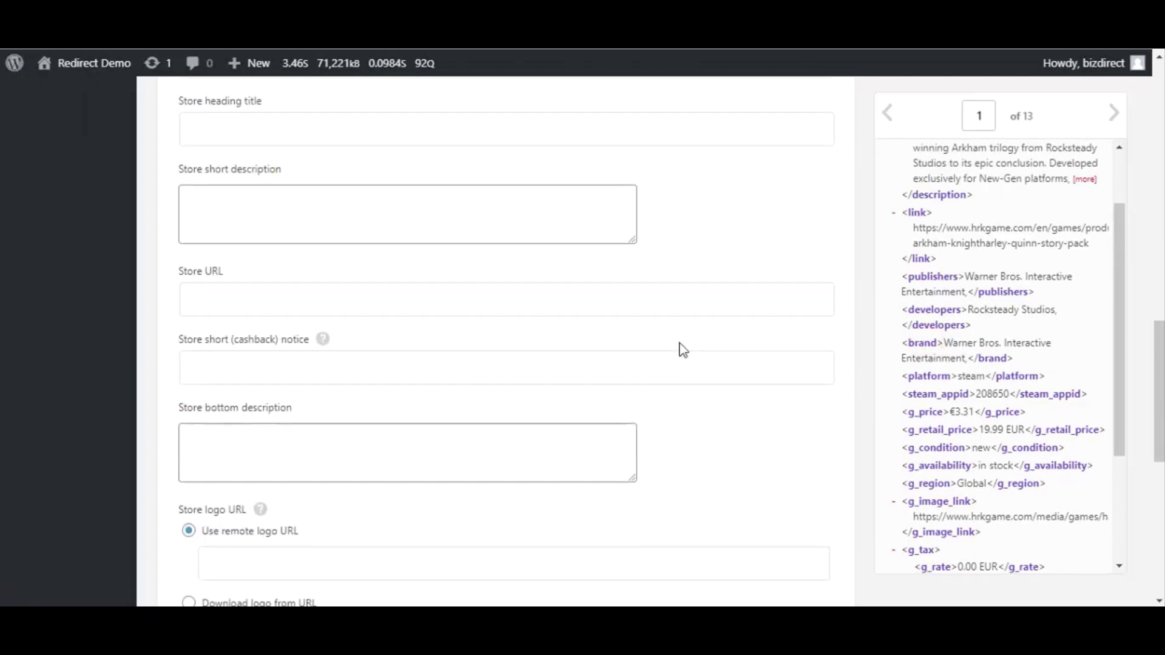
pyautogui.scroll(-1, 683, 350)
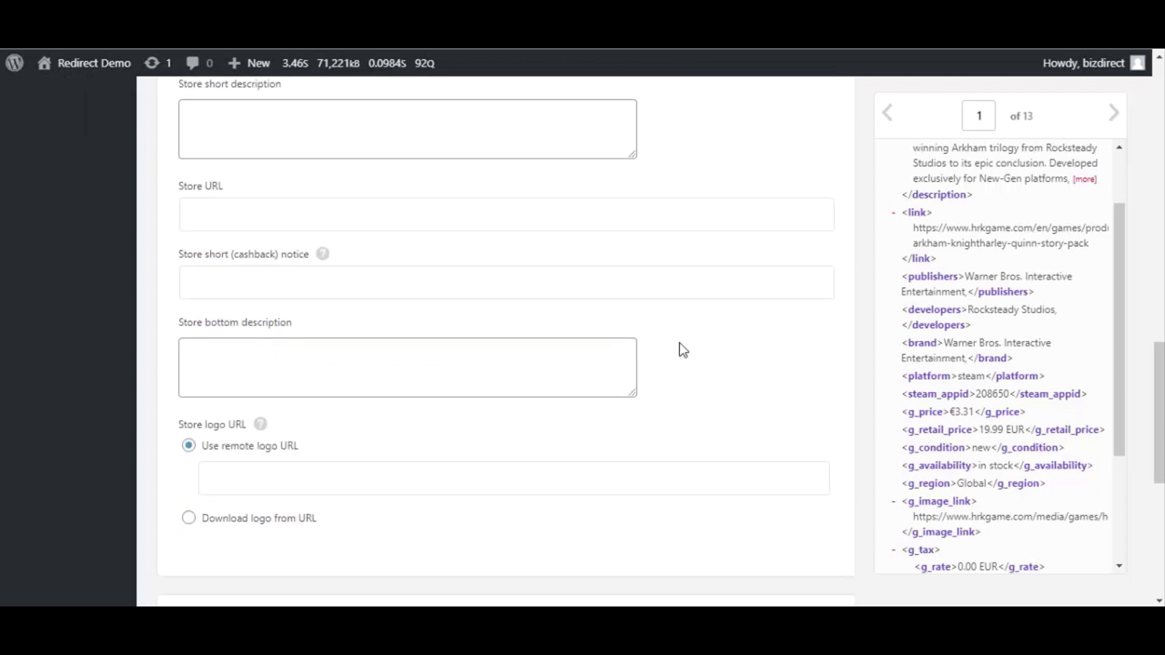
pyautogui.scroll(-1, 683, 350)
pyautogui.scroll(8, 682, 349)
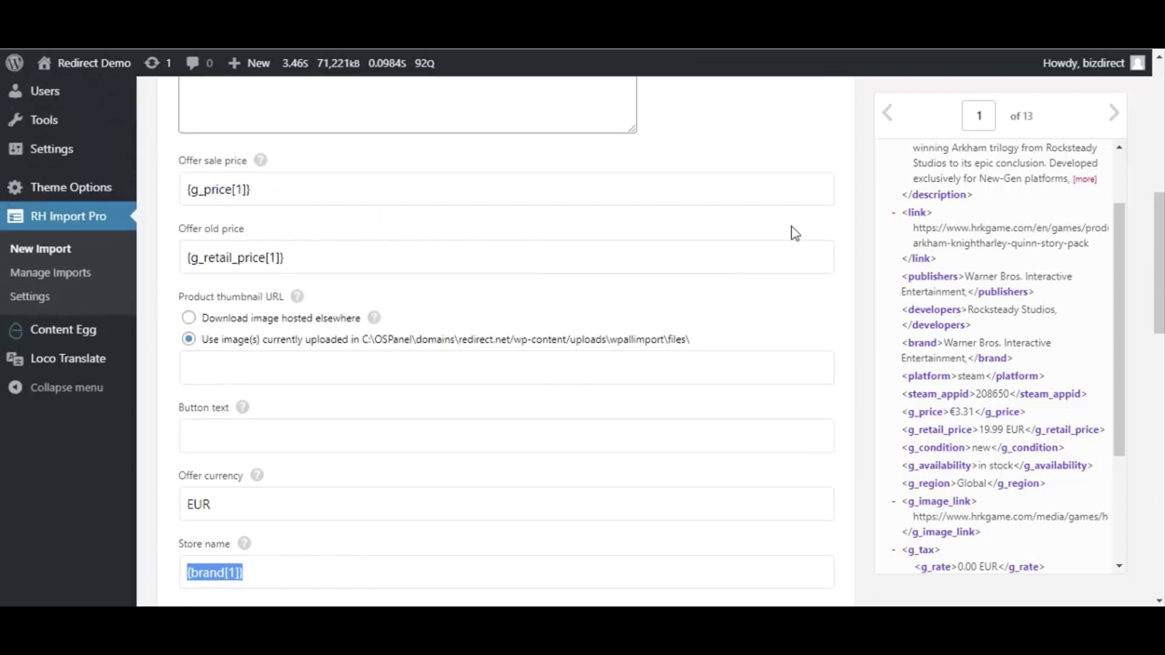
pyautogui.scroll(5, 795, 234)
# Step: Enable Categories and map g_google_product_category into the category field
pyautogui.click(825, 227)
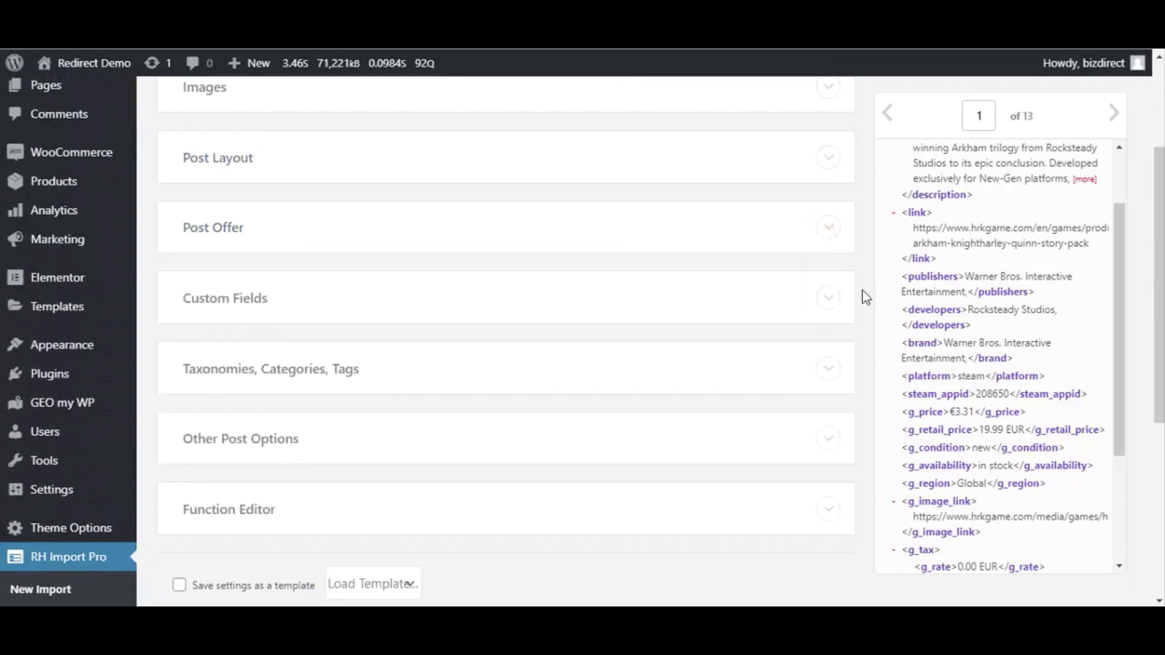
pyautogui.scroll(-1, 861, 290)
pyautogui.click(827, 283)
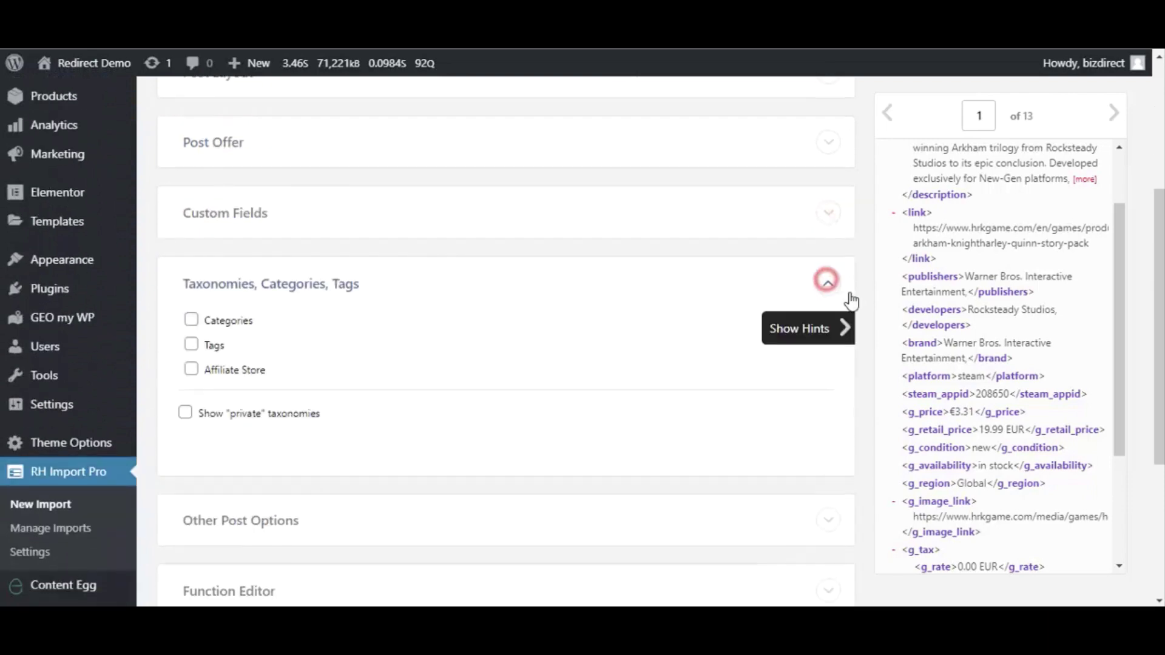
pyautogui.click(227, 323)
pyautogui.scroll(-3, 1002, 451)
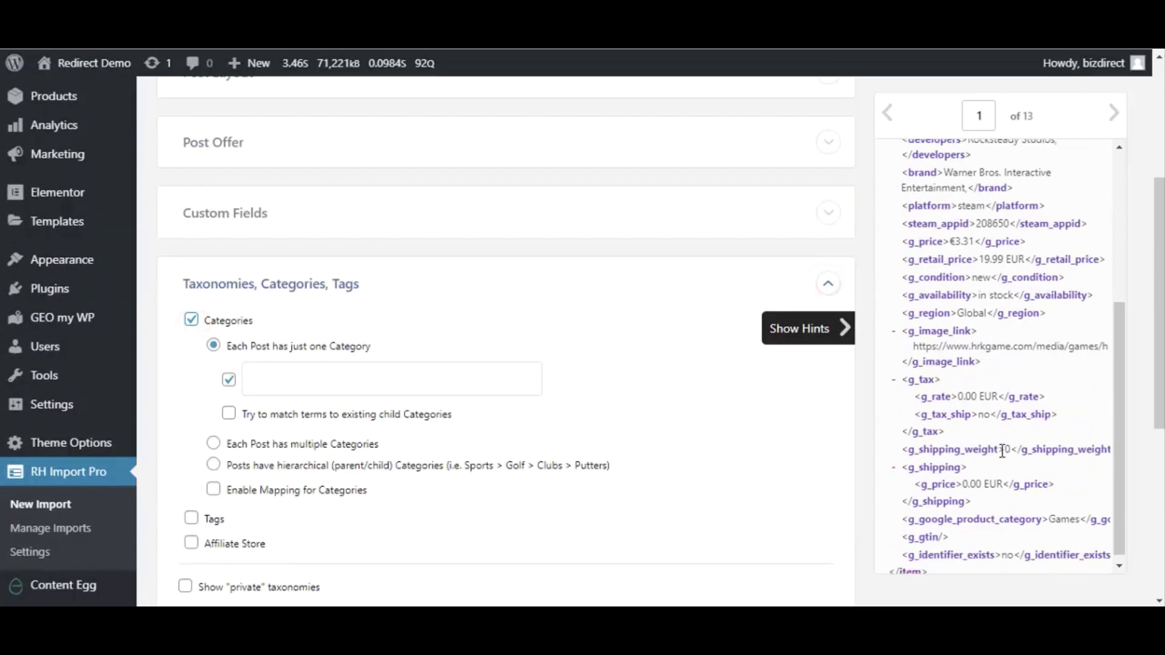
pyautogui.moveTo(1003, 518); pyautogui.dragTo(394, 379)
# Step: Enable Affiliate Store, map the feed's brand into it, and collapse the taxonomies section
pyautogui.scroll(-1, 549, 419)
pyautogui.click(191, 457)
pyautogui.scroll(-1, 400, 420)
pyautogui.scroll(2, 1007, 264)
pyautogui.moveTo(929, 254); pyautogui.dragTo(383, 430)
pyautogui.scroll(3, 729, 319)
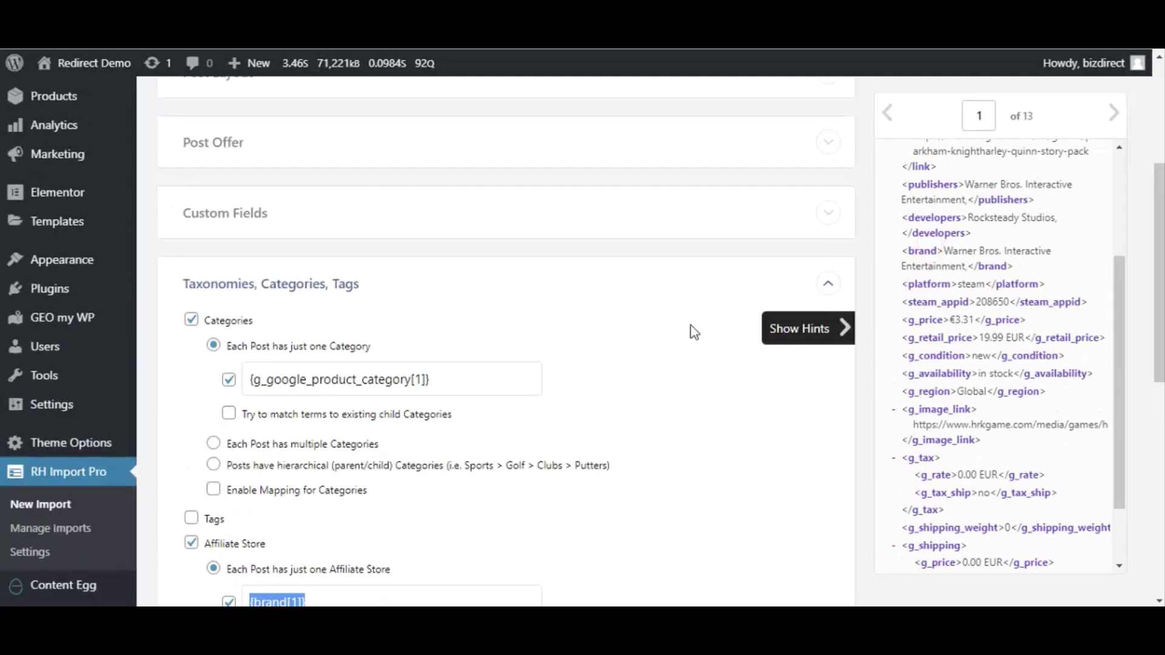
pyautogui.click(825, 281)
pyautogui.scroll(-1, 697, 380)
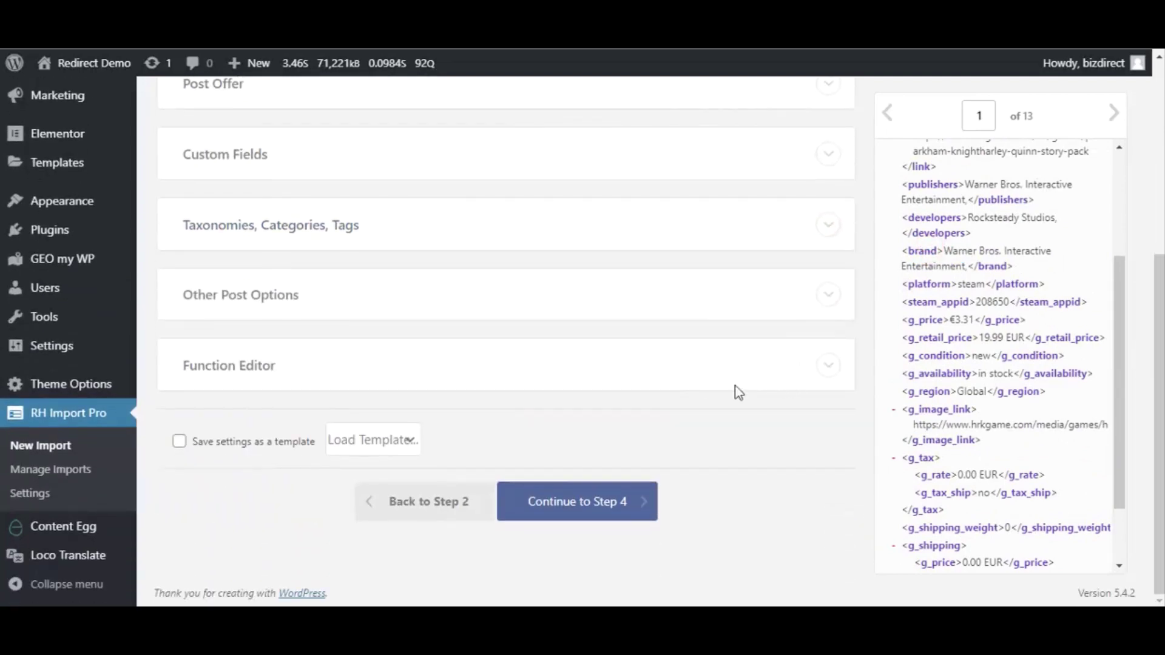
# Step: Save the current import settings as a template named 01
pyautogui.click(247, 442)
pyautogui.click(443, 440)
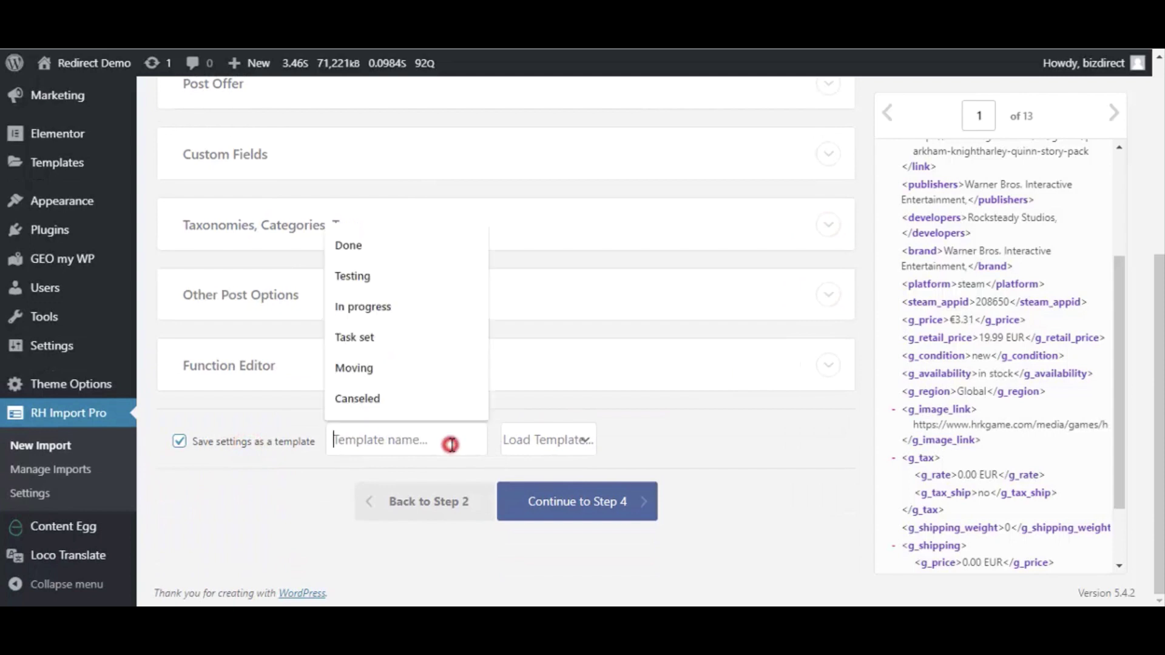
pyautogui.write('01')
pyautogui.click(628, 435)
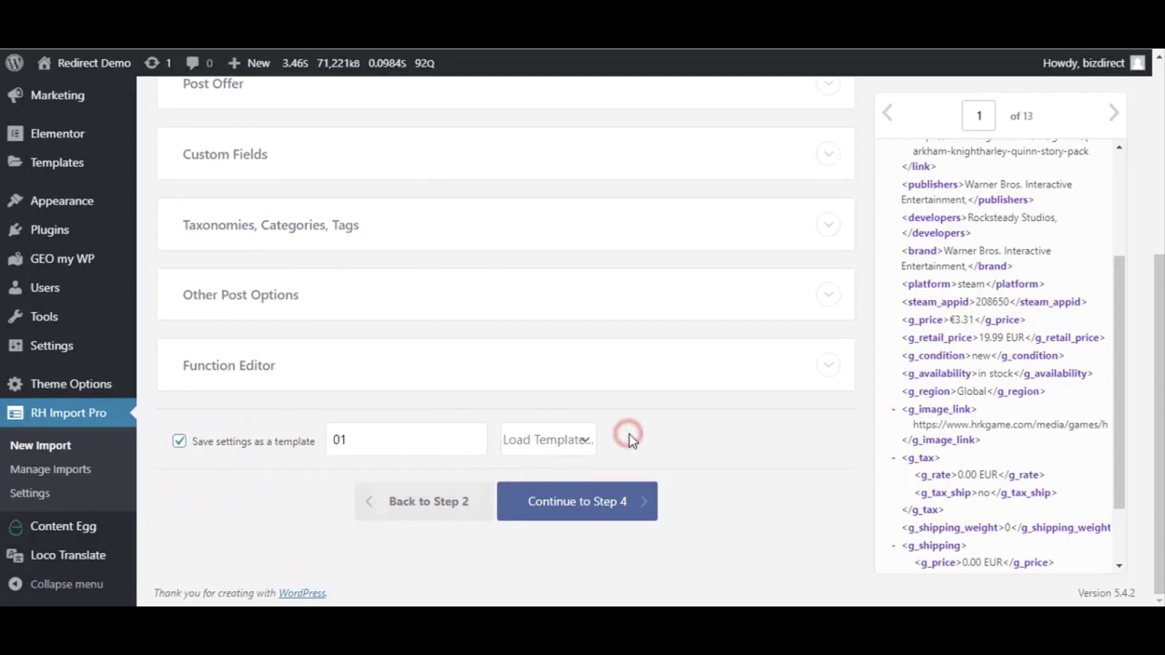
pyautogui.click(577, 501)
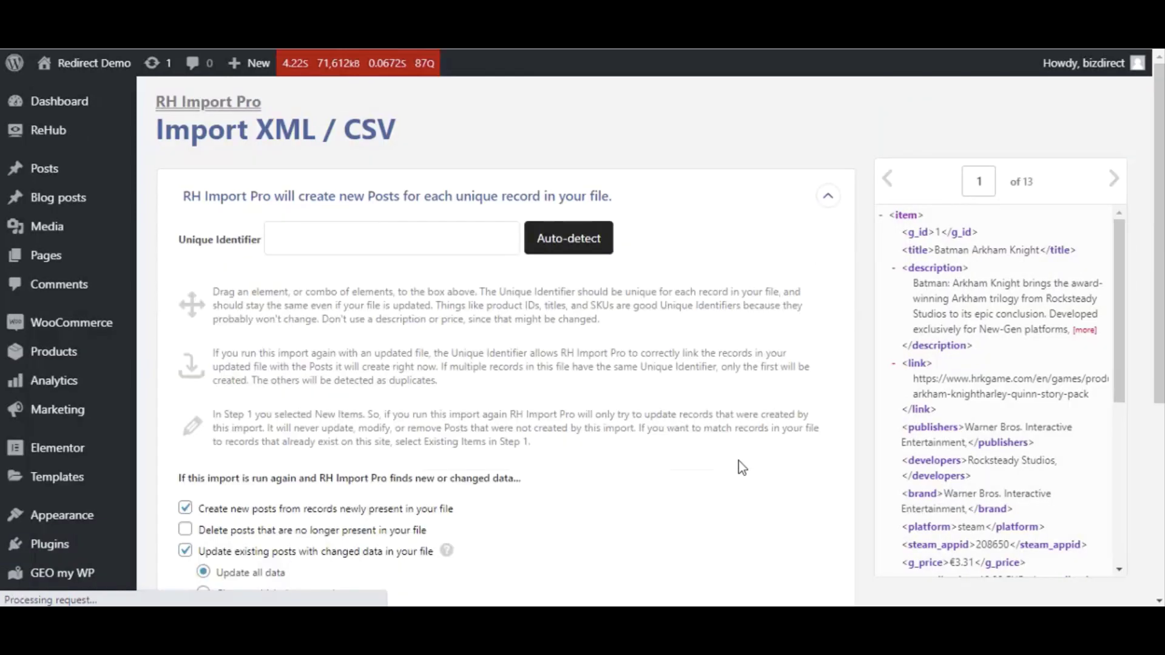
# Step: Set the feed's {title[1]} as the import's unique identifier and continue to the summary
pyautogui.moveTo(923, 255); pyautogui.dragTo(364, 239)
pyautogui.scroll(-5, 655, 267)
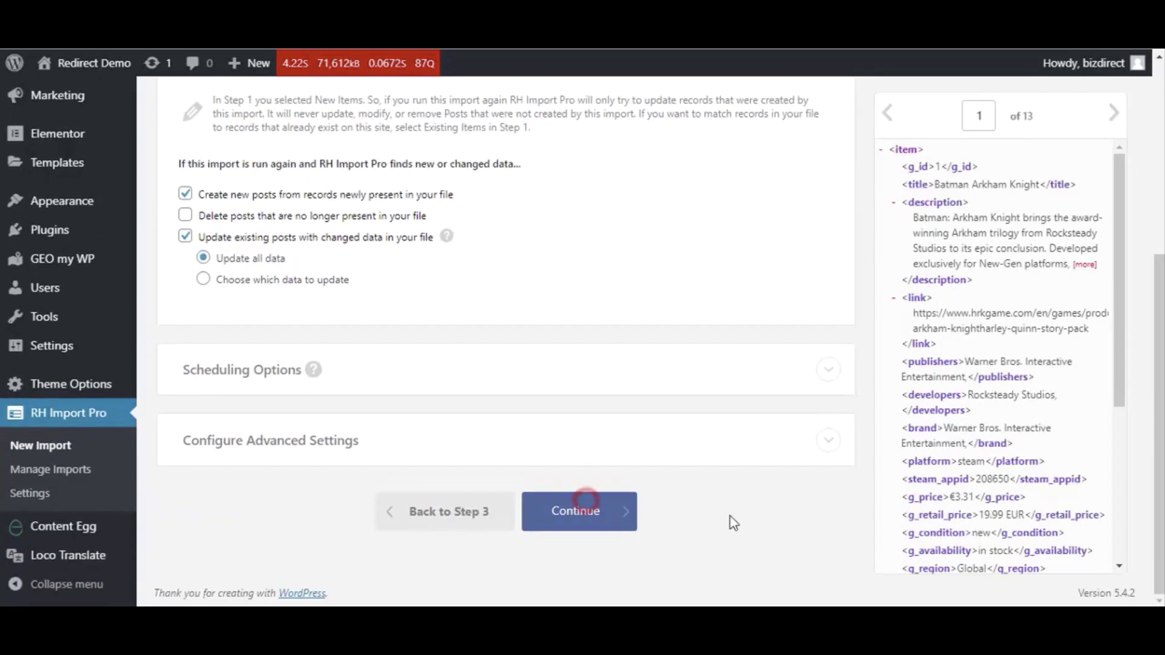
pyautogui.click(584, 510)
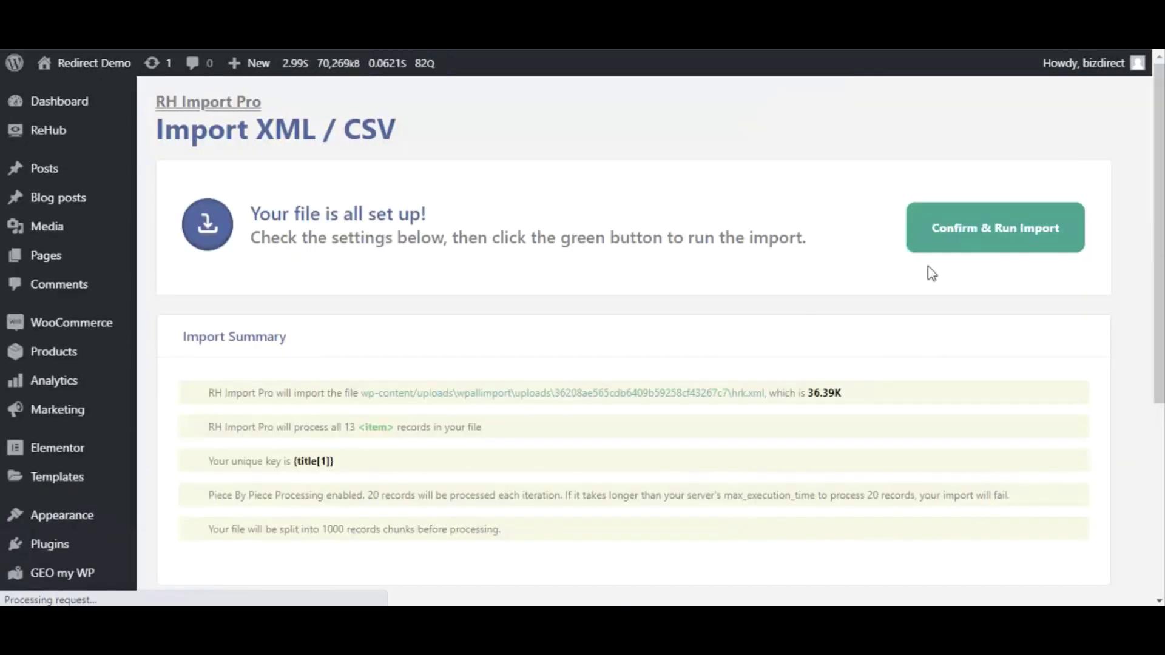
# Step: Run the hrk.xml import and, once complete, go to All Posts
pyautogui.click(1021, 239)
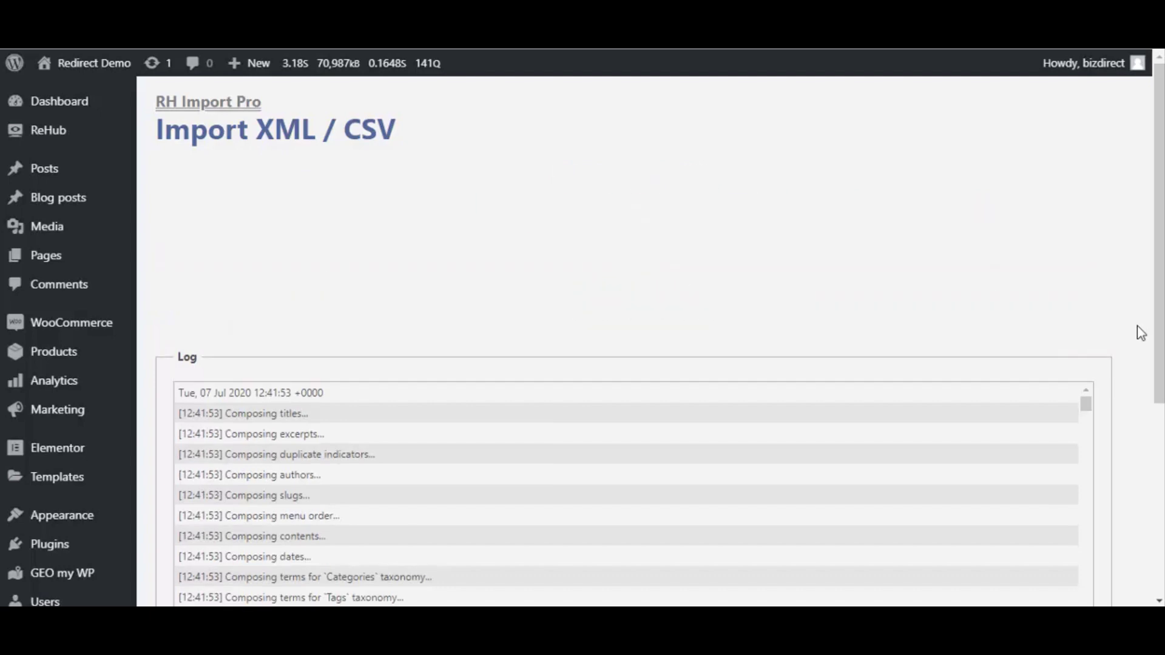
pyautogui.scroll(-5, 1137, 334)
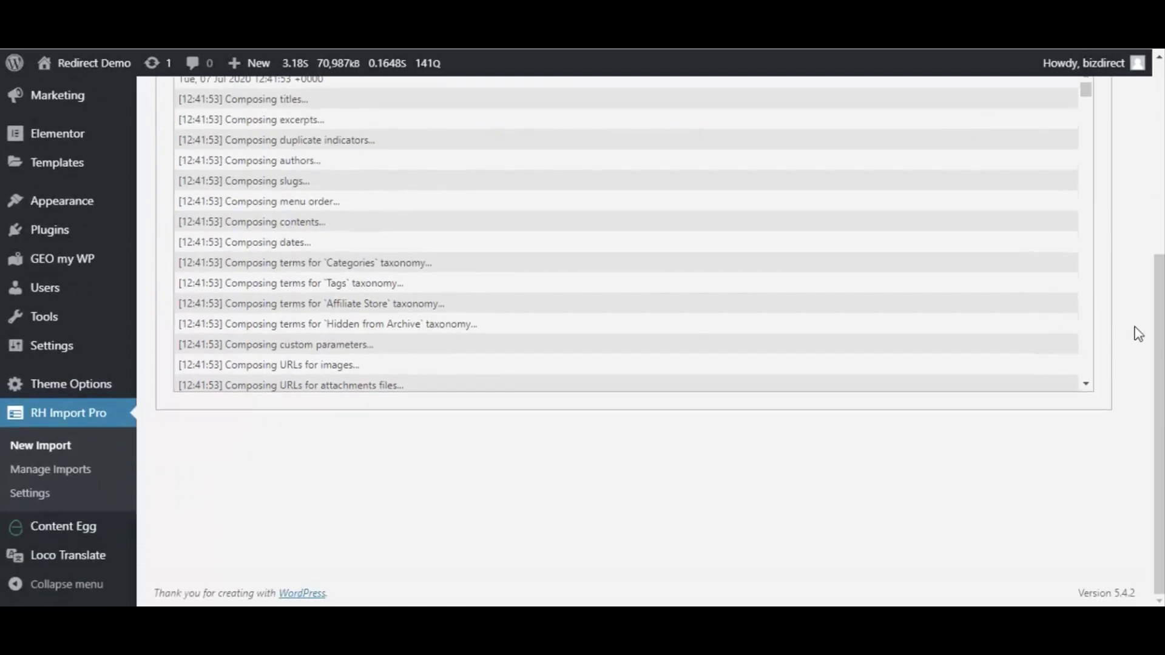
pyautogui.scroll(10, 1138, 333)
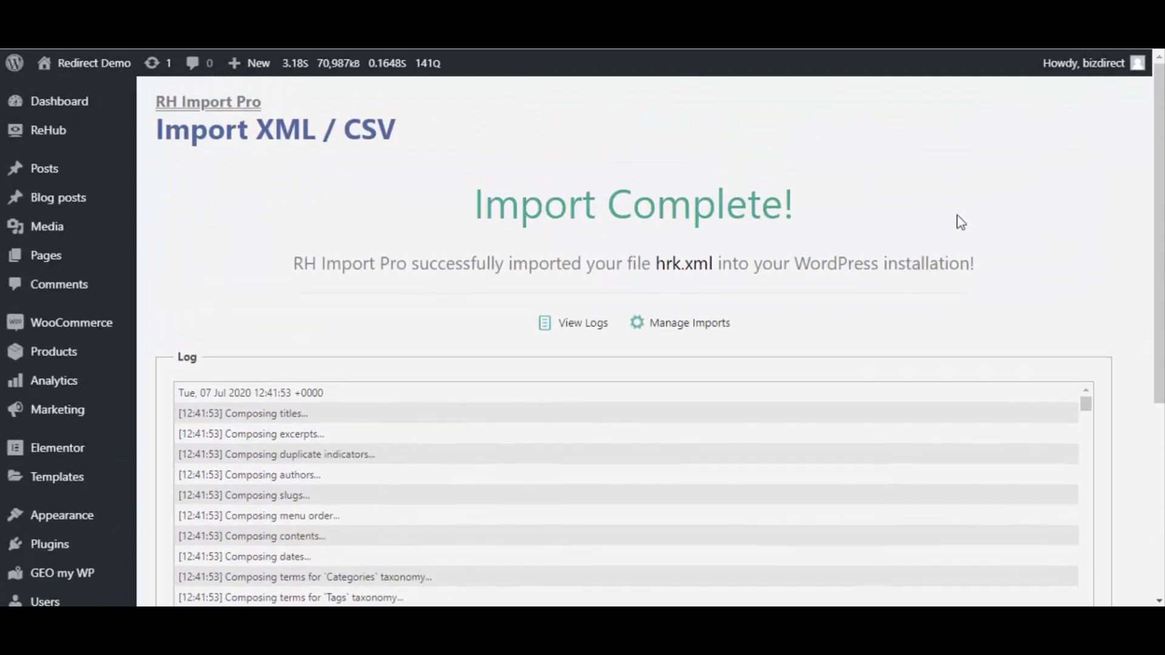
pyautogui.moveTo(25, 182)
pyautogui.click(155, 175)
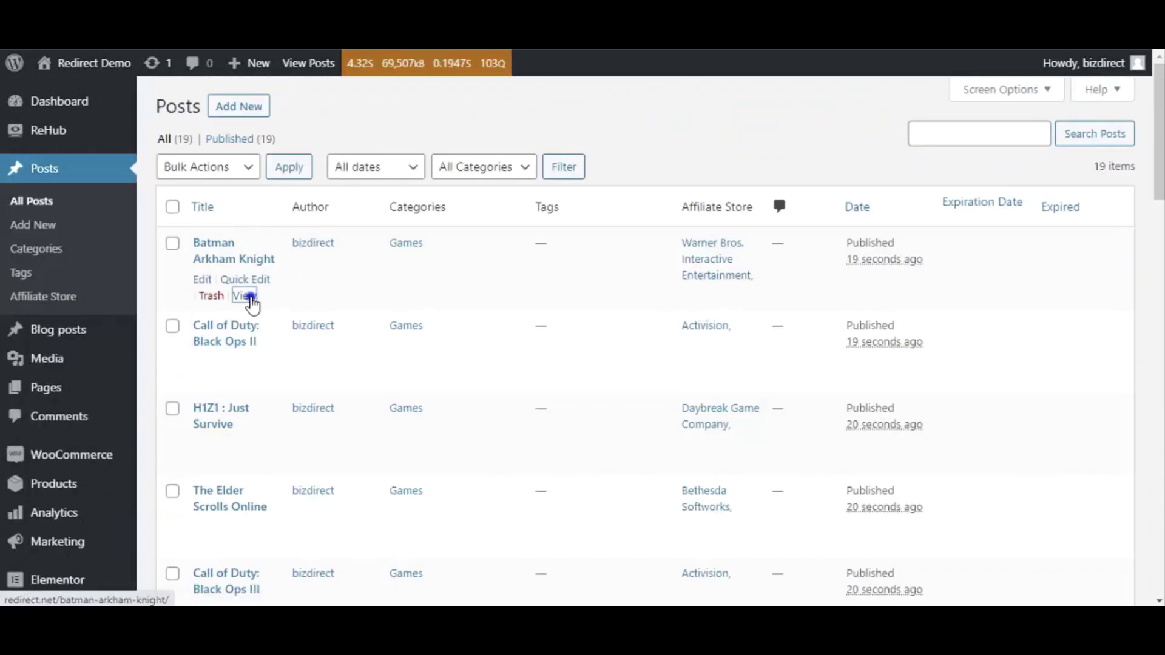
# Step: View the imported Batman Arkham Knight post on the live site
pyautogui.click(245, 296)
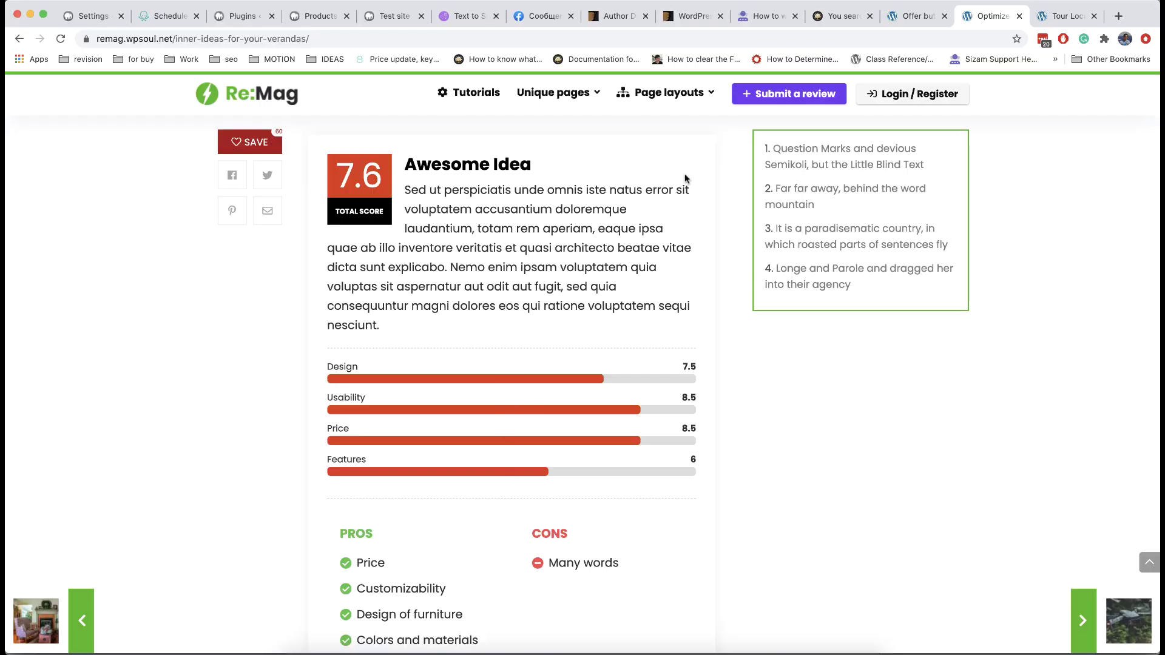
# Step: Switch to the Re:Tour Tour Locator page and scroll down to its tour listings
pyautogui.hotkey('ctrl', 'Tab')
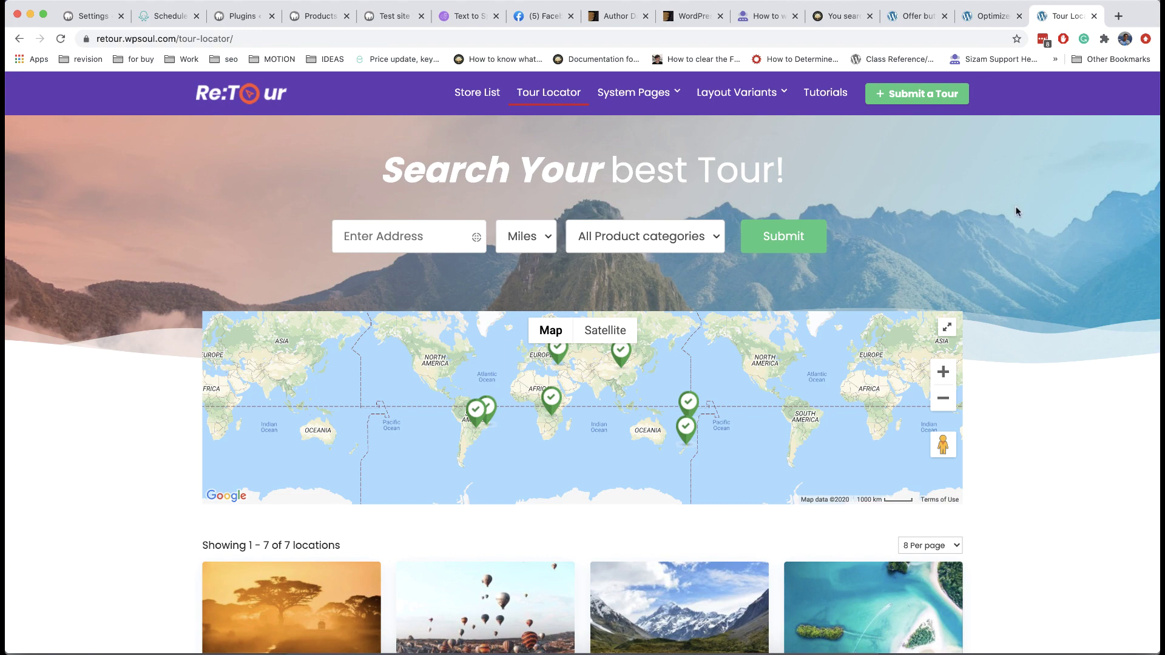
pyautogui.scroll(-5, 1016, 212)
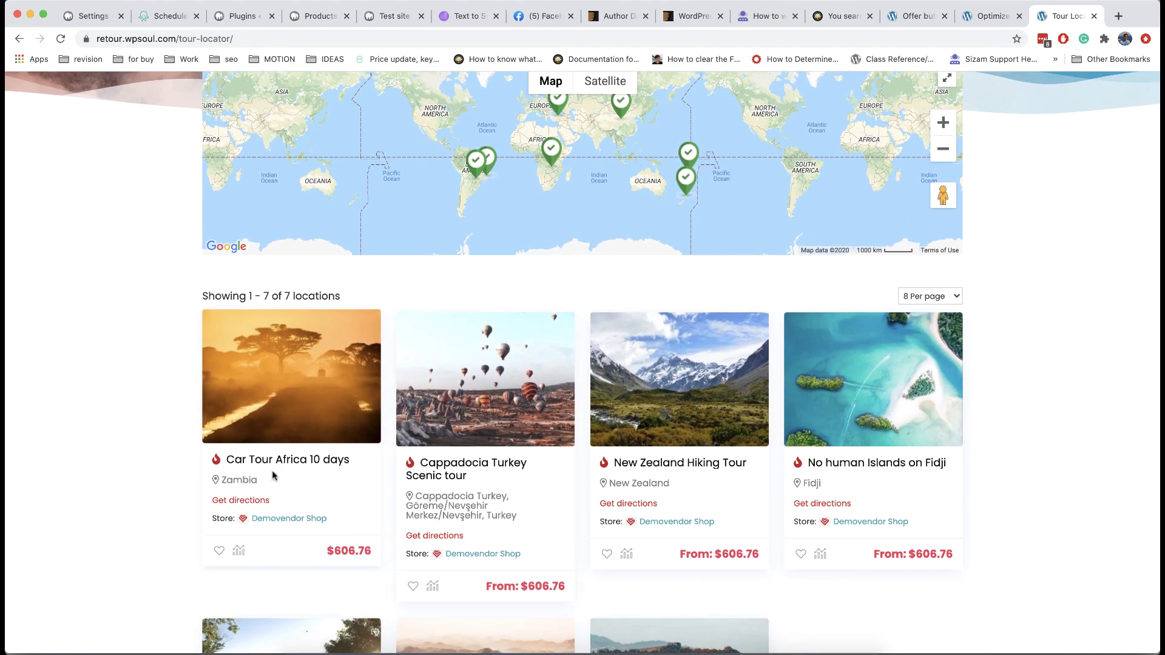
# Step: Return to the RH Import Pro Settings page and look over its Addons list
pyautogui.click(83, 16)
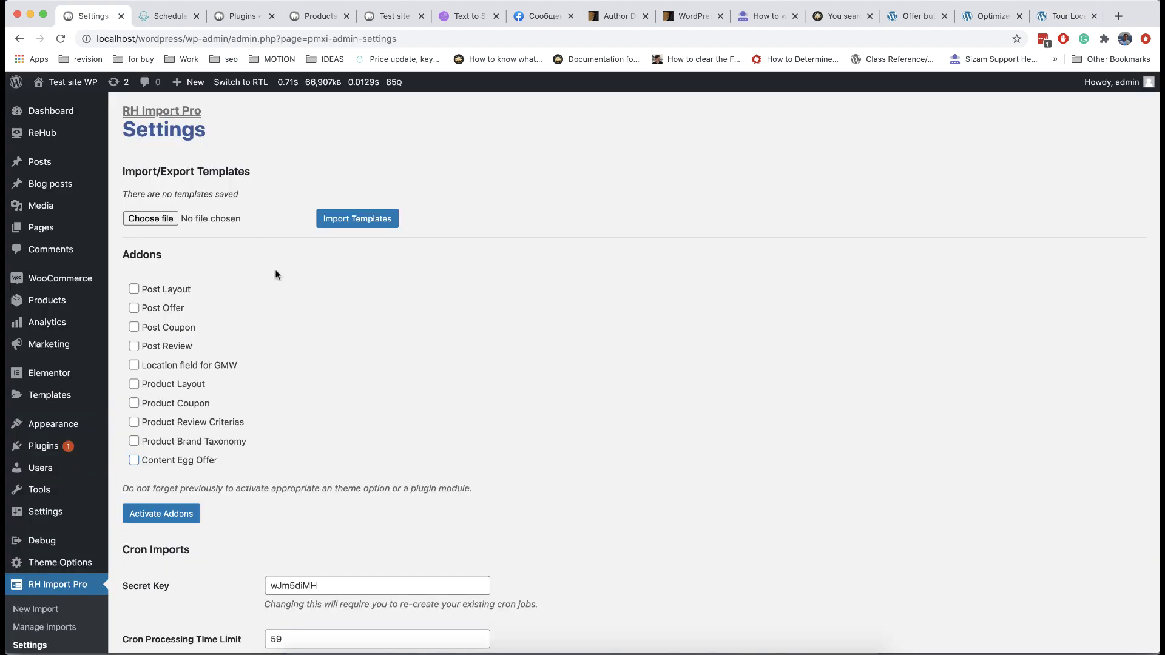
pyautogui.scroll(-1, 311, 352)
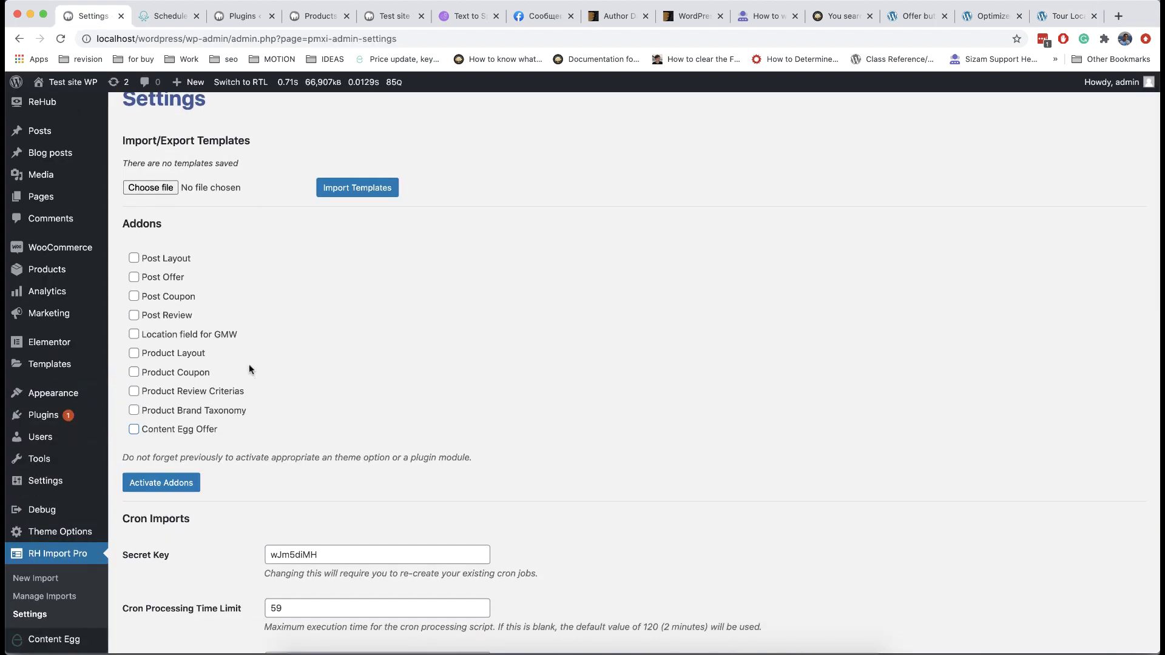
pyautogui.scroll(1, 294, 345)
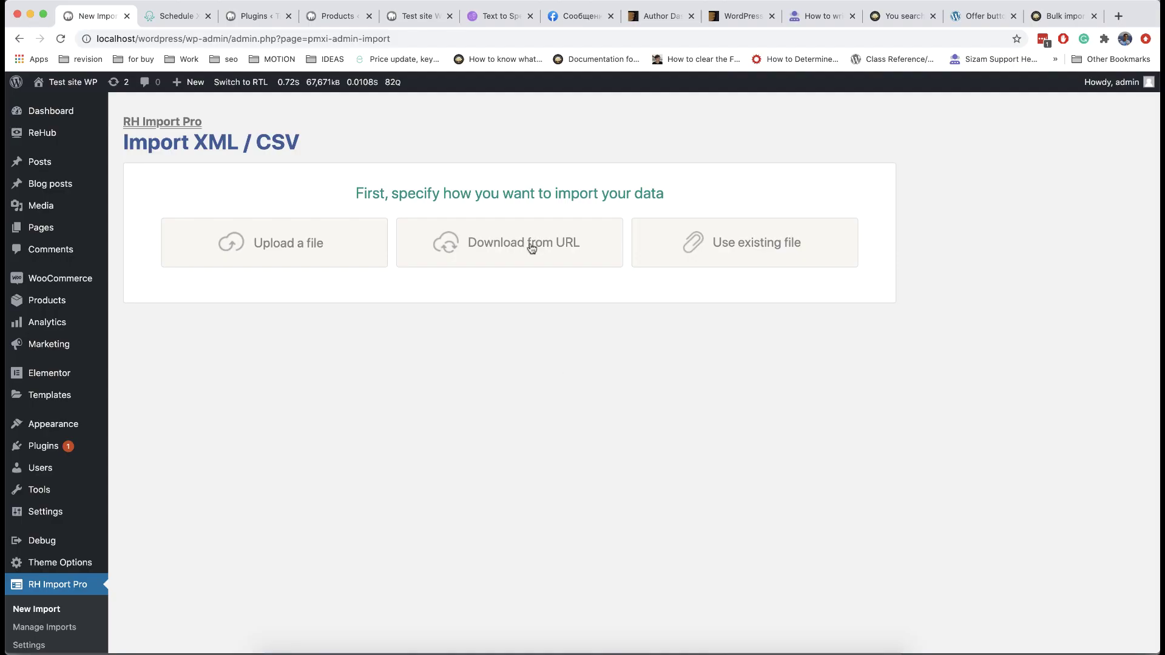
# Step: Reopen the saved product export CSV import and review its Scheduling Options and cron-job docs
pyautogui.click(527, 249)
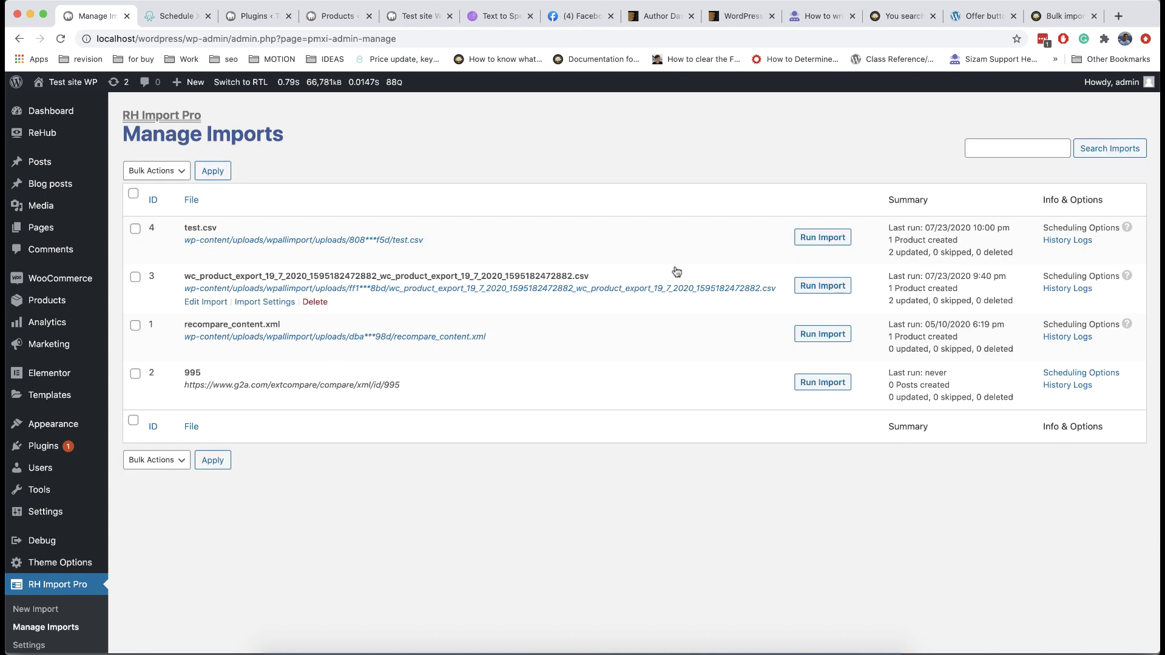
pyautogui.click(841, 287)
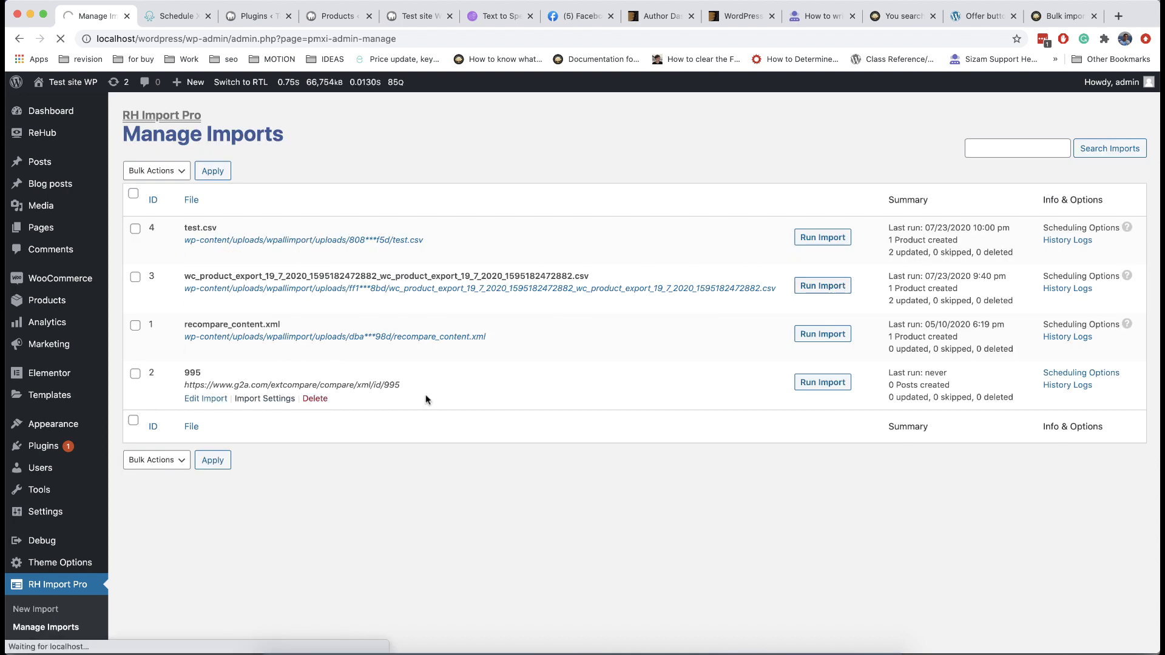
pyautogui.scroll(-4, 425, 395)
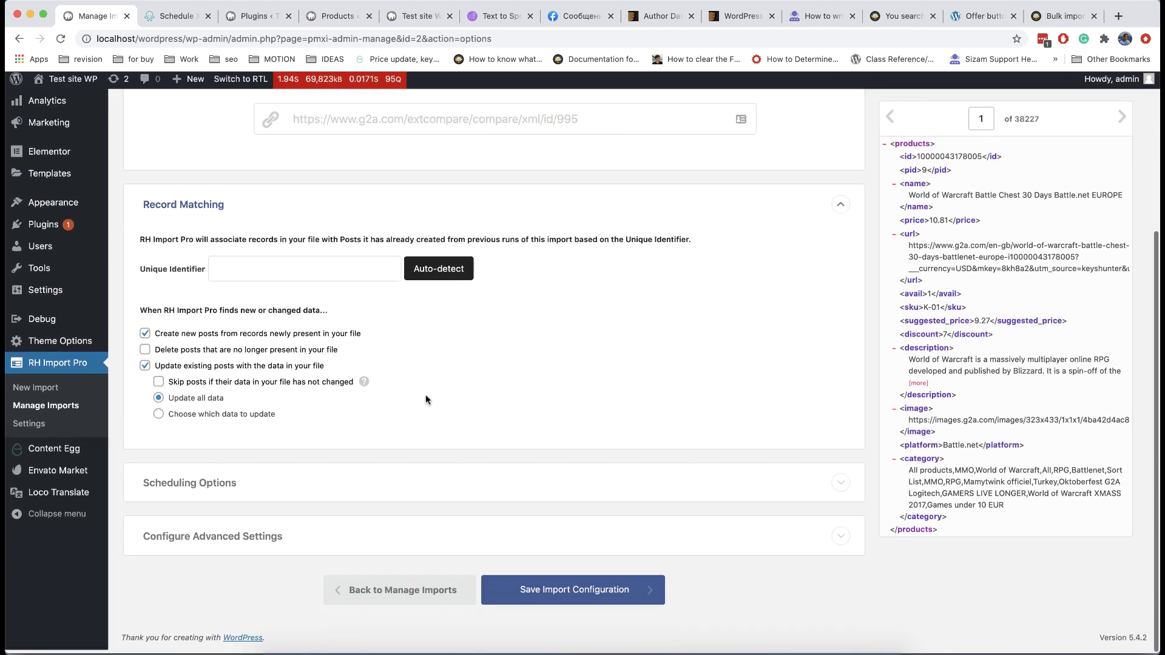
pyautogui.click(760, 485)
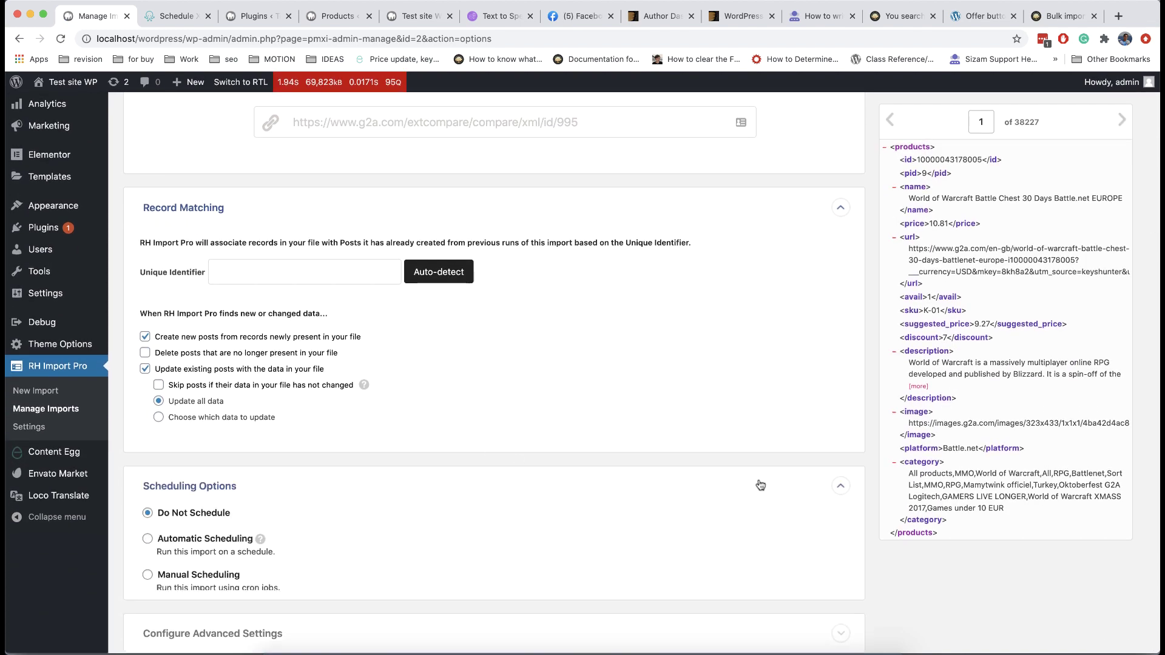
pyautogui.scroll(-2, 647, 453)
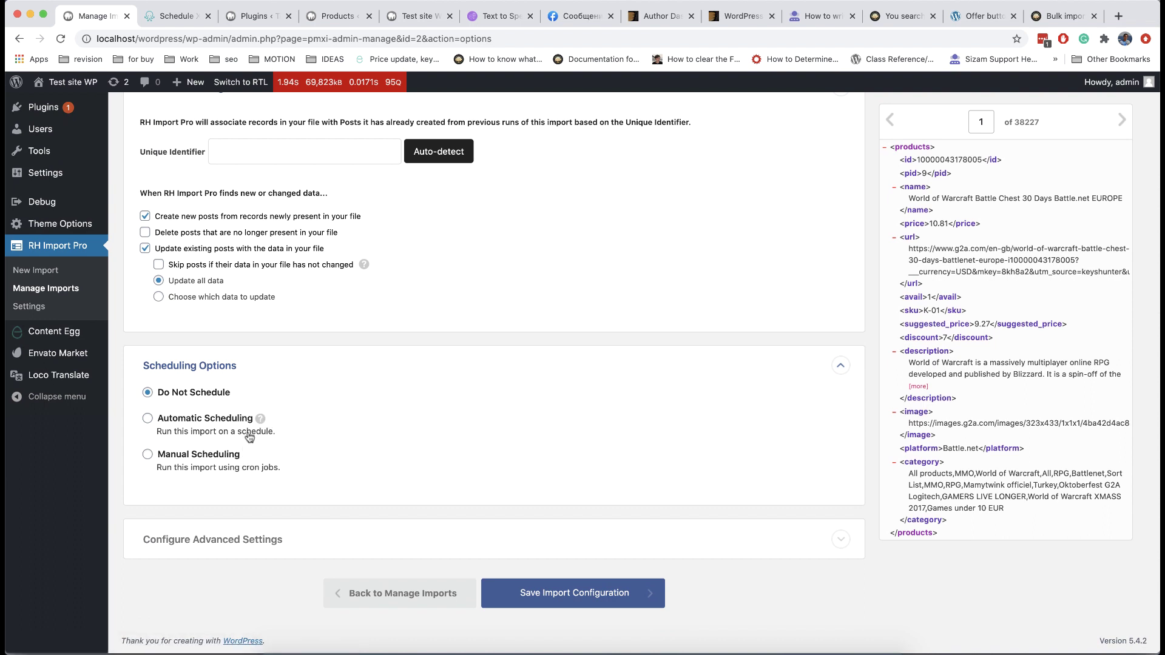
pyautogui.moveTo(261, 423)
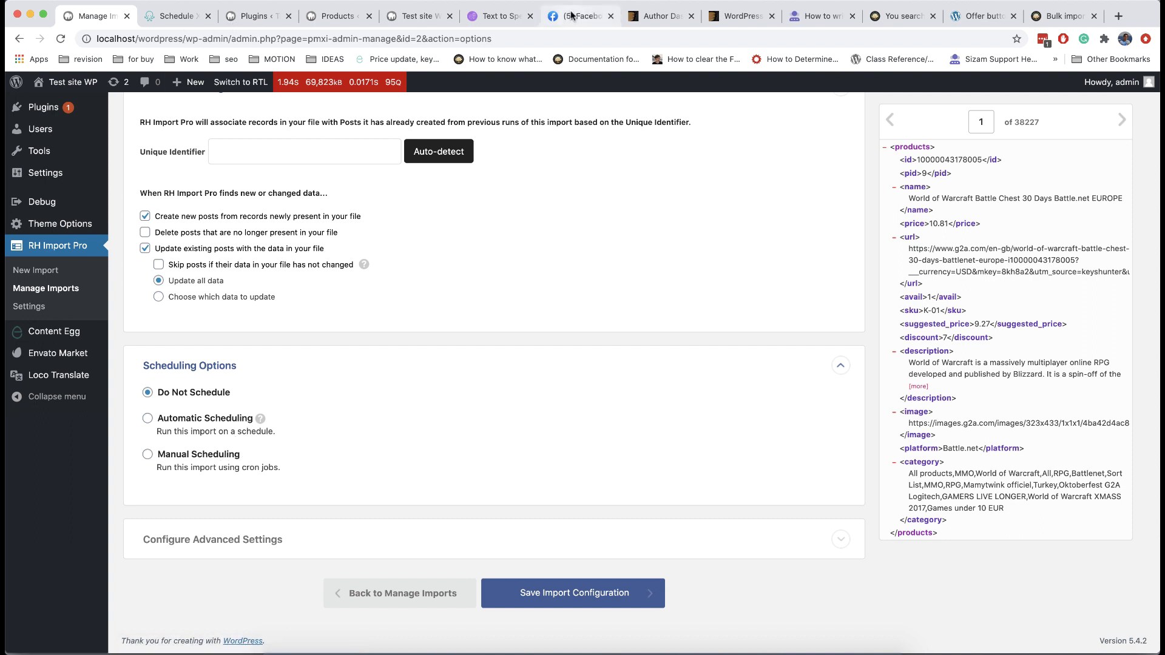
pyautogui.click(177, 16)
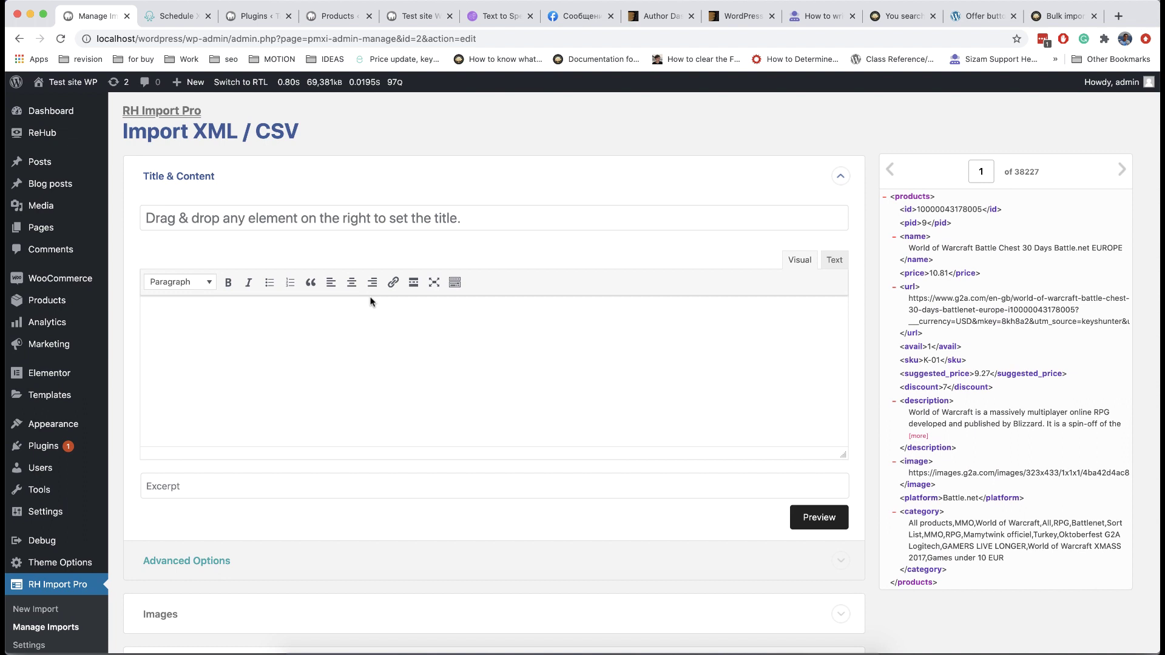
# Step: Under Custom Fields, map a field named sku to the feed's <sku> element and save the template
pyautogui.scroll(-5, 372, 301)
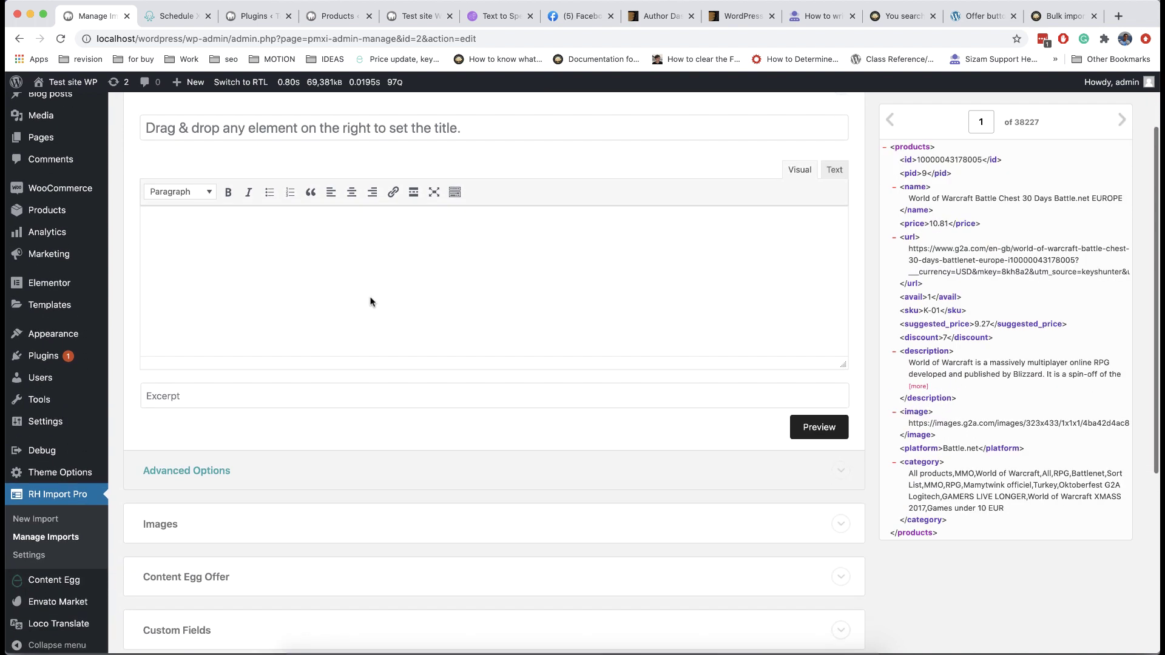
pyautogui.scroll(-2, 372, 302)
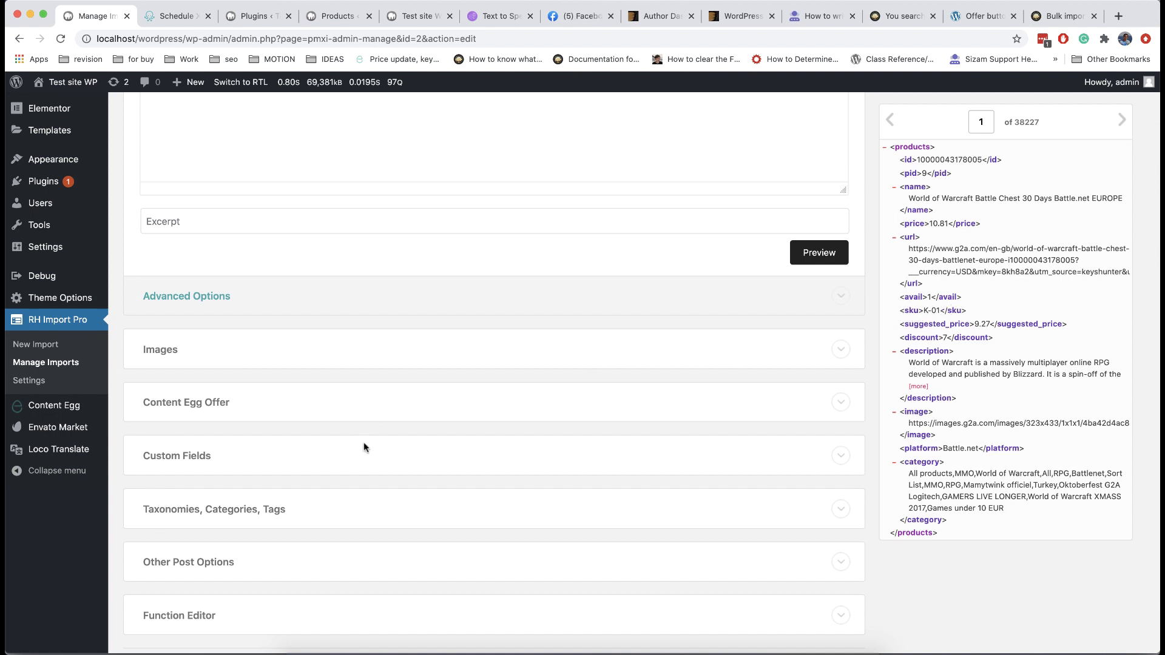
pyautogui.click(840, 456)
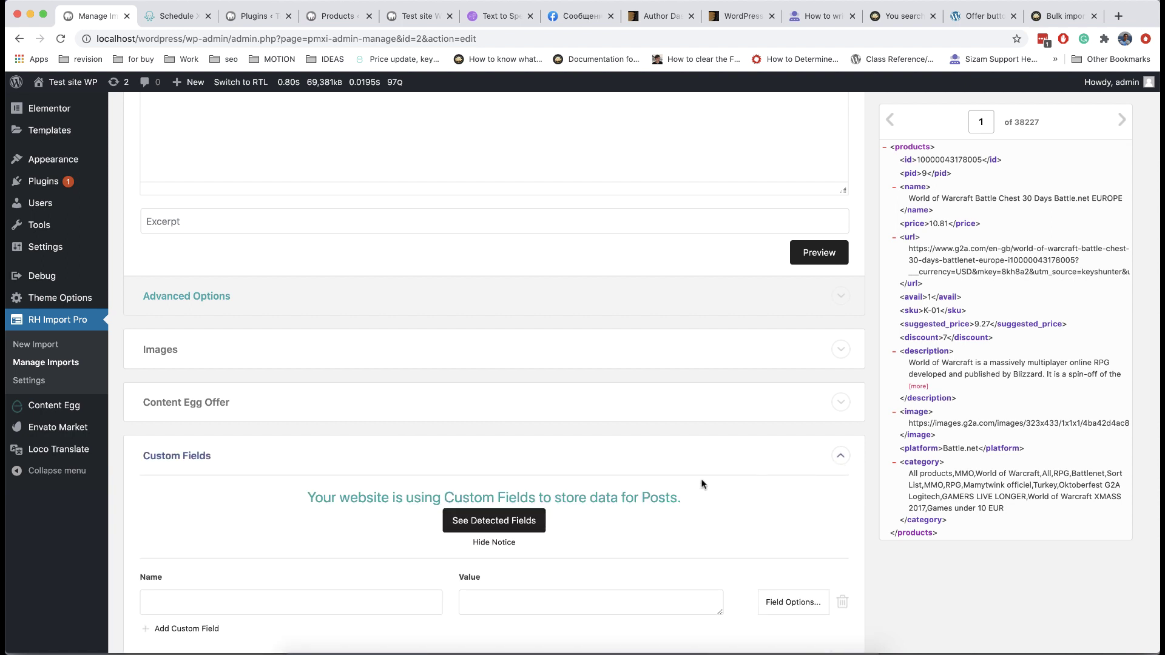
pyautogui.scroll(-3, 701, 483)
pyautogui.scroll(-2, 701, 482)
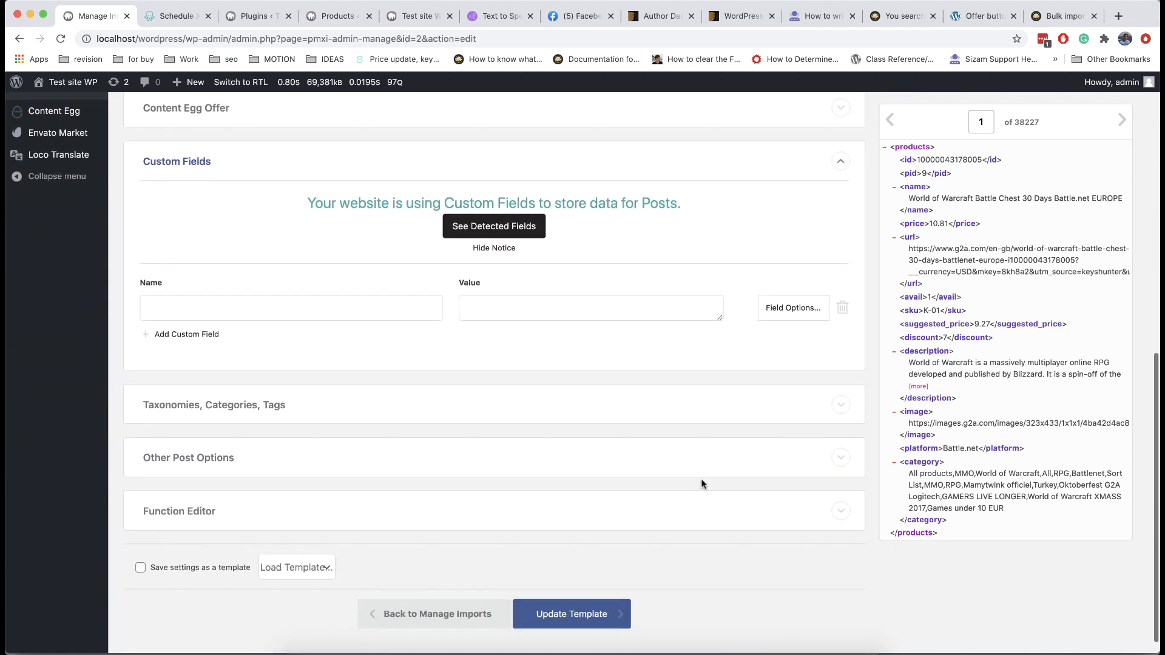
pyautogui.click(361, 298)
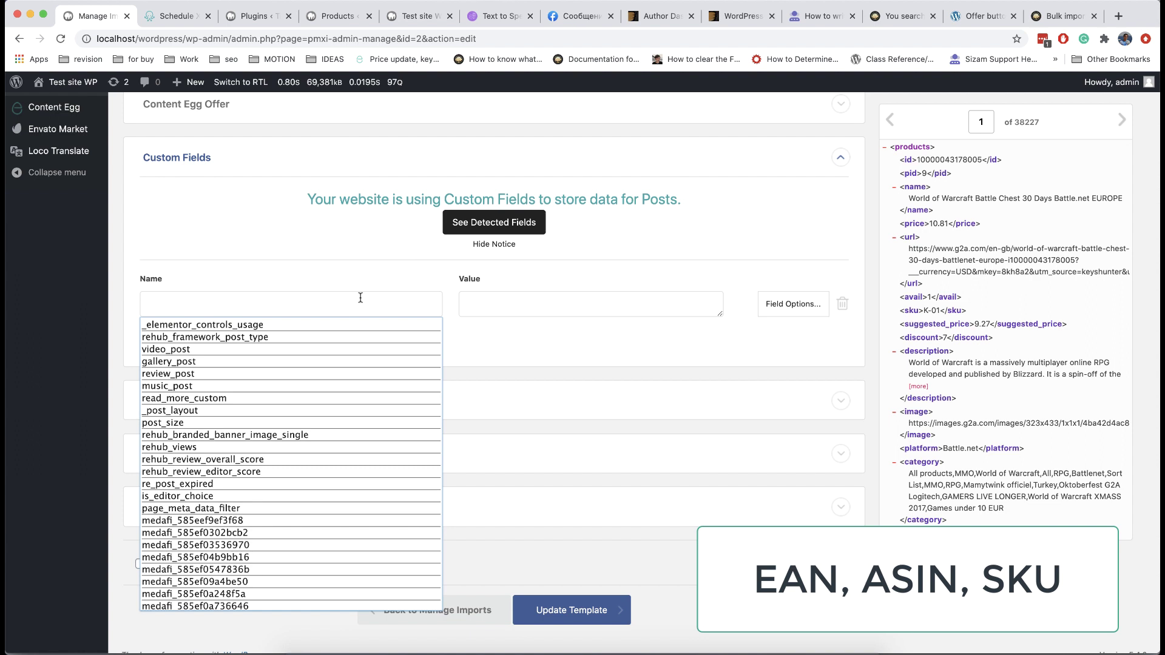
pyautogui.write('sku')
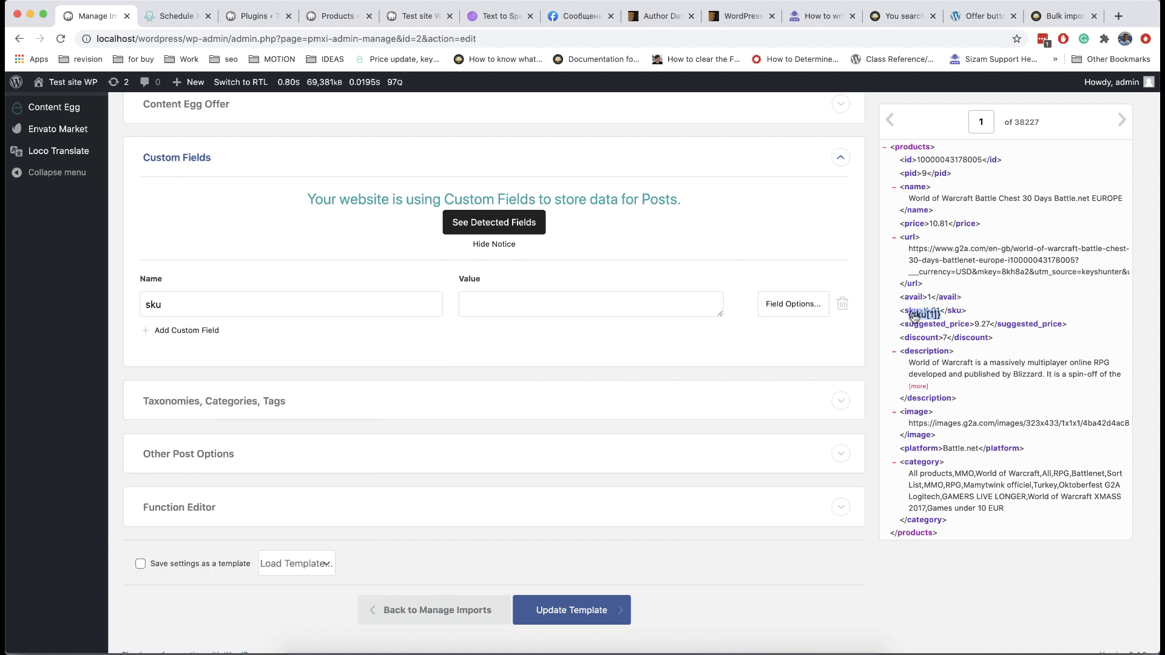
pyautogui.moveTo(913, 311); pyautogui.dragTo(594, 316)
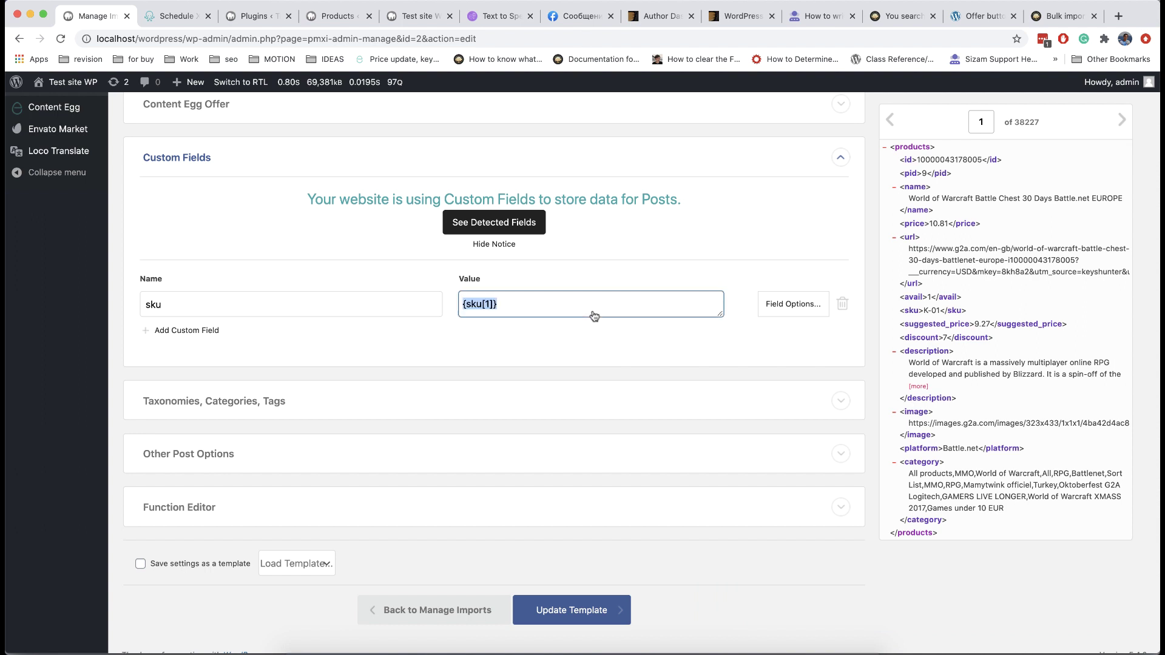
pyautogui.click(549, 332)
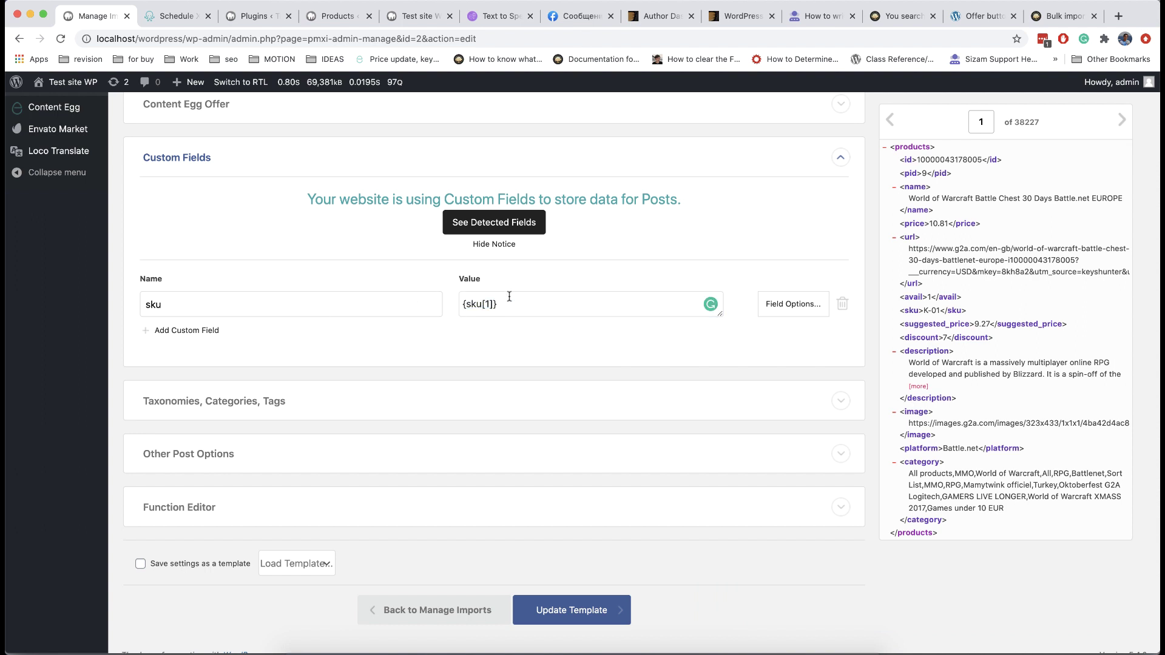
pyautogui.click(597, 611)
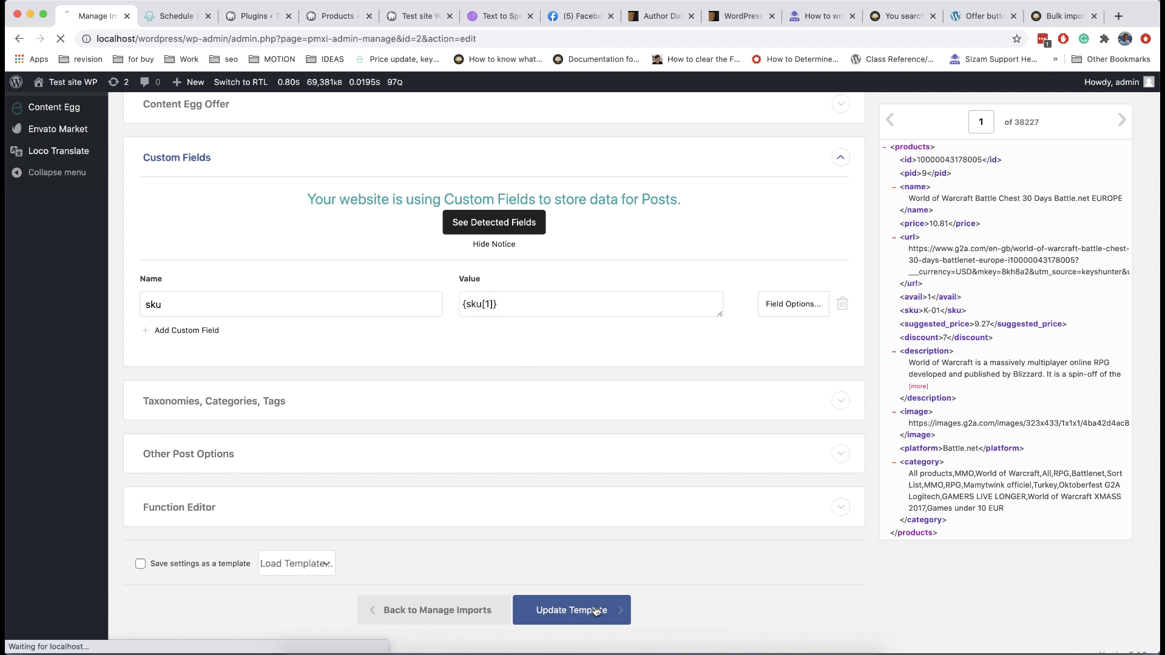
# Step: Upload test.csv as a new import that updates existing items
pyautogui.scroll(-2, 359, 435)
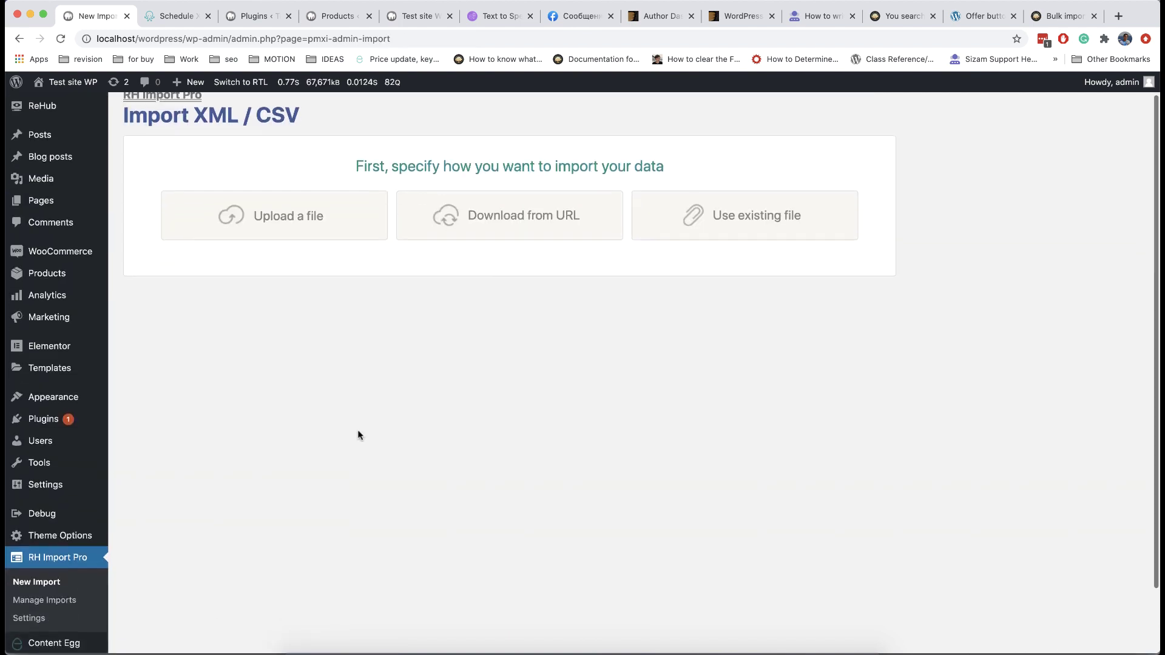
pyautogui.click(327, 182)
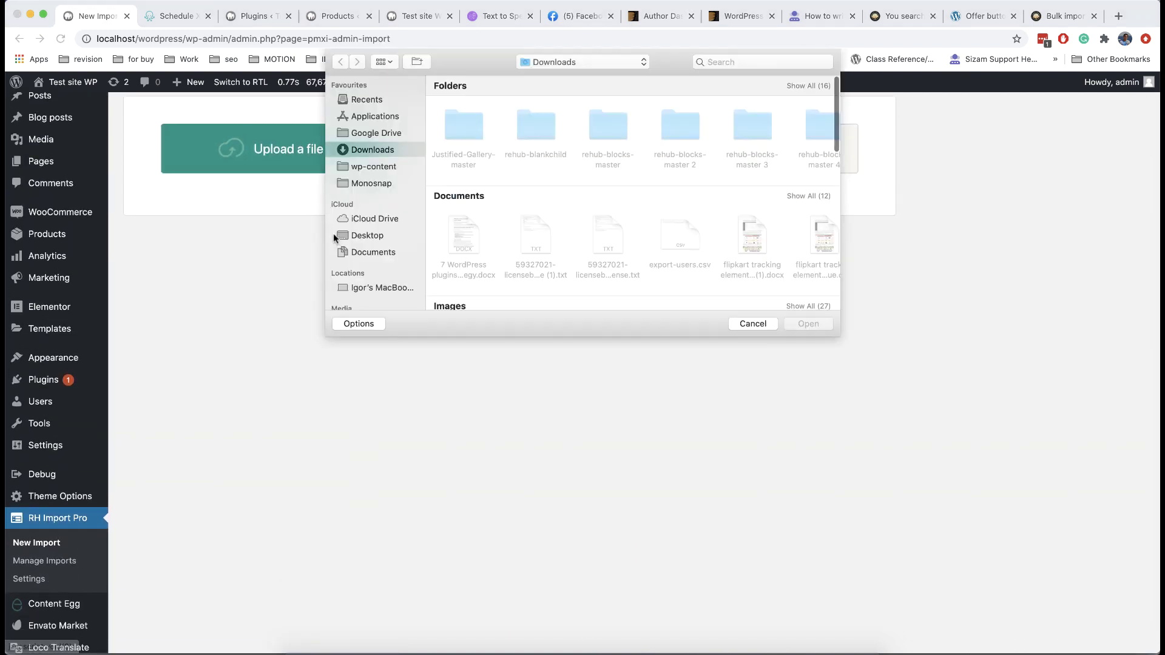
pyautogui.hscroll(5, 658, 240)
pyautogui.click(658, 240)
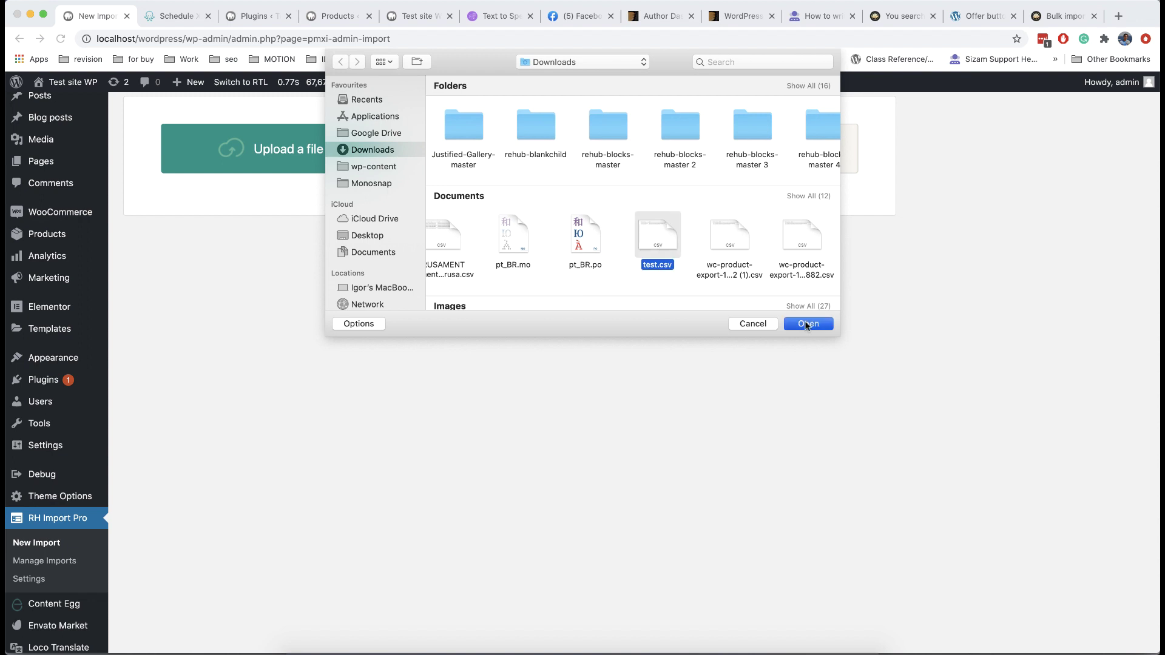
pyautogui.click(806, 324)
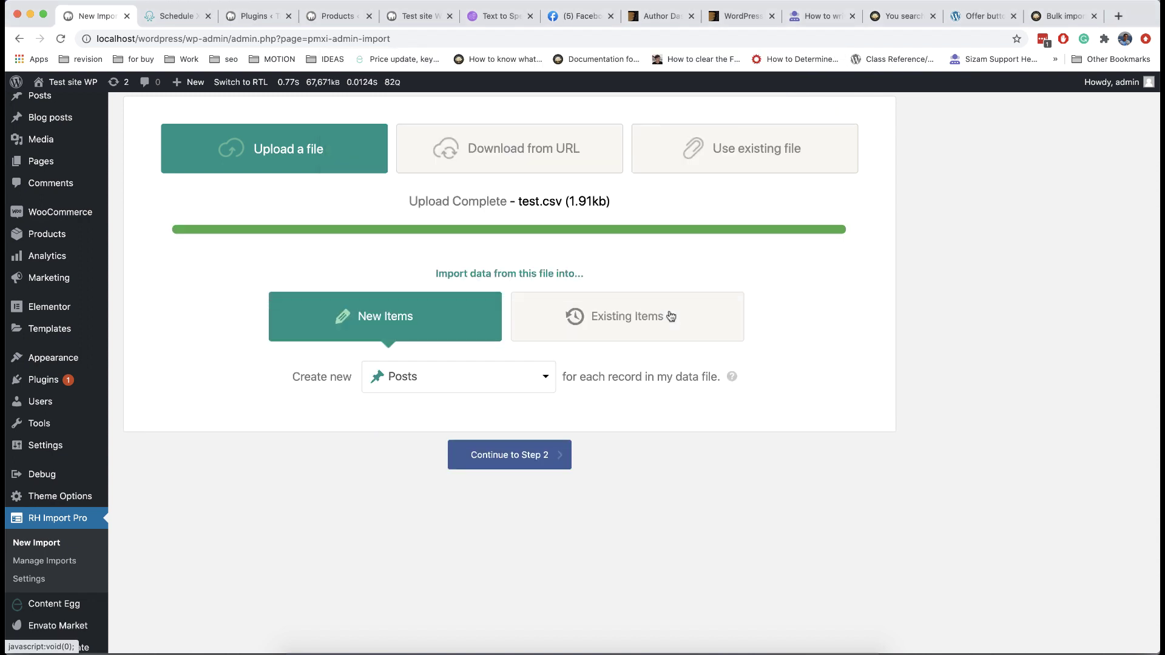
pyautogui.click(641, 324)
pyautogui.click(528, 461)
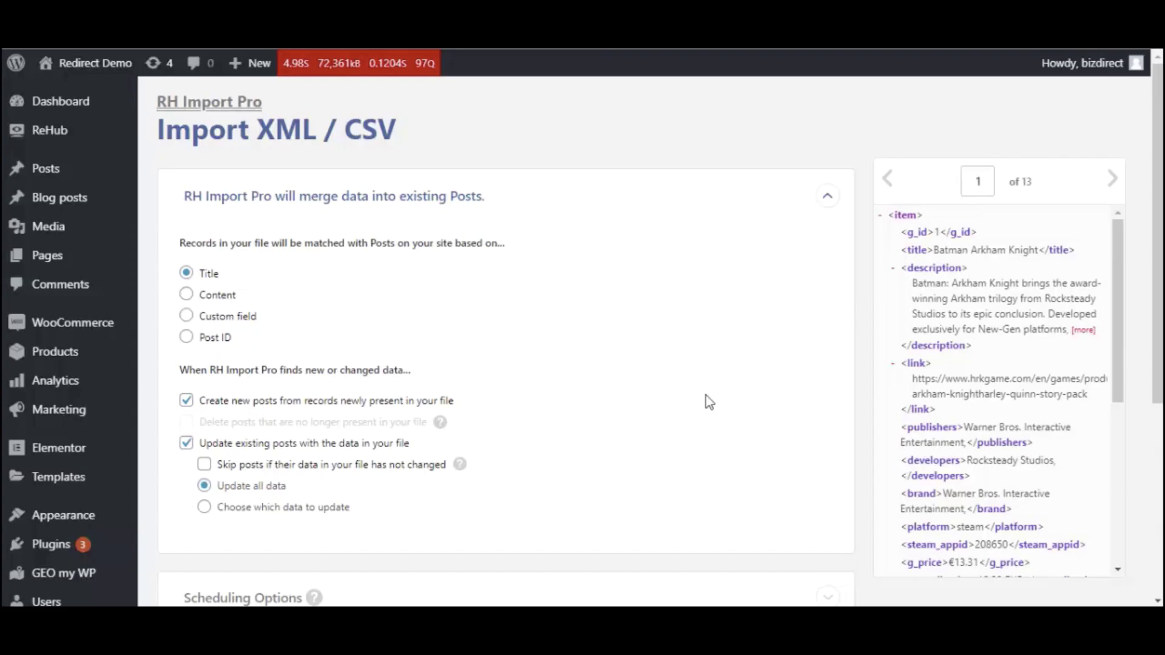
# Step: Match existing posts by custom field sku against {steam_appid[1]} and continue to confirmation
pyautogui.click(218, 318)
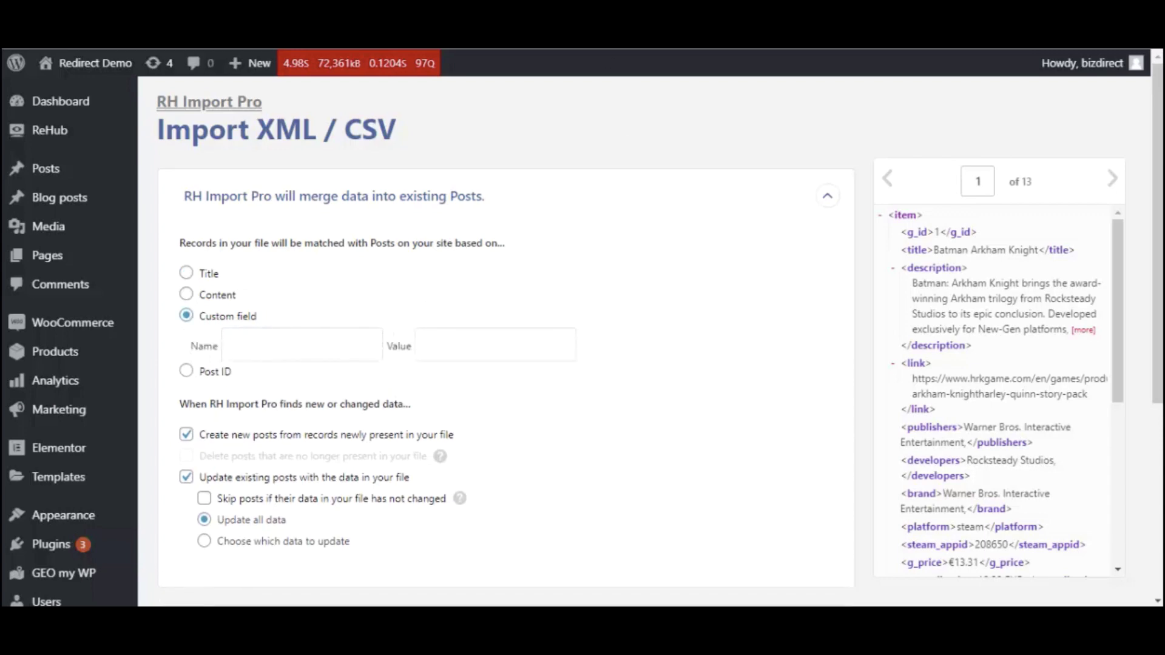
pyautogui.click(329, 344)
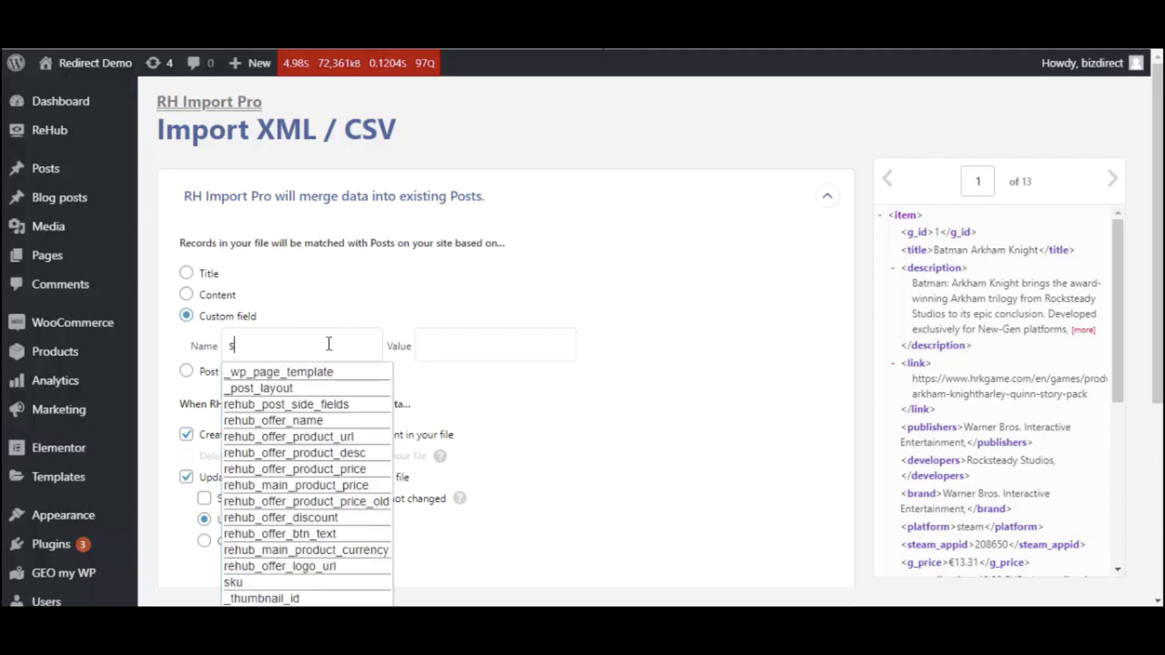
pyautogui.write('sk')
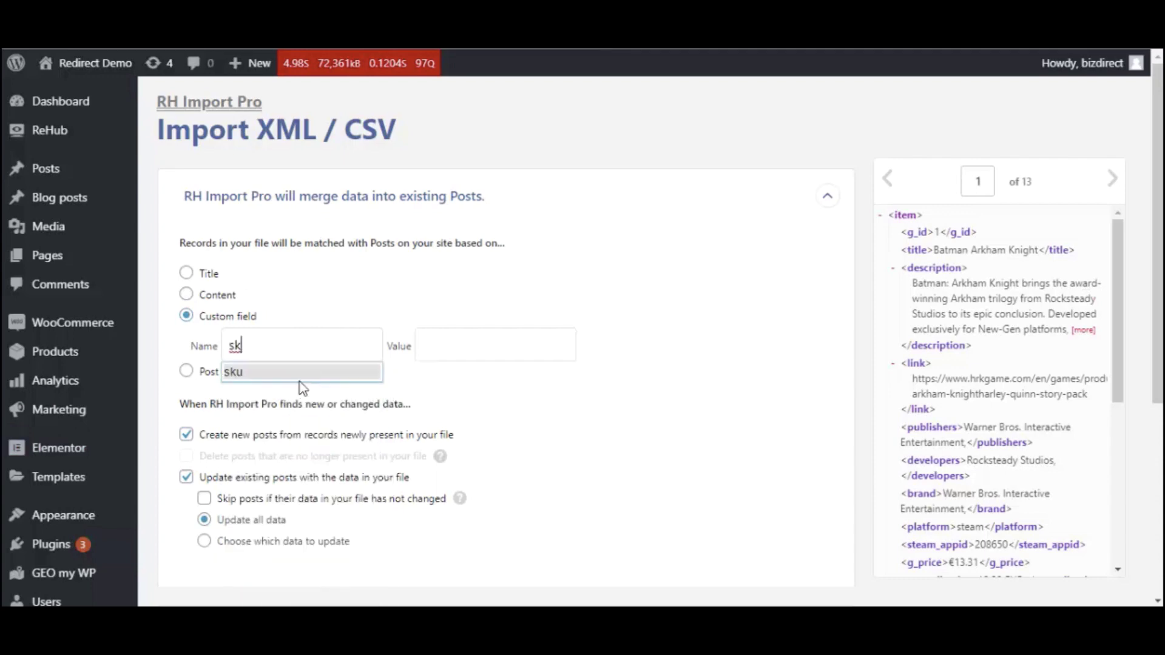
pyautogui.click(303, 372)
pyautogui.scroll(-3, 938, 391)
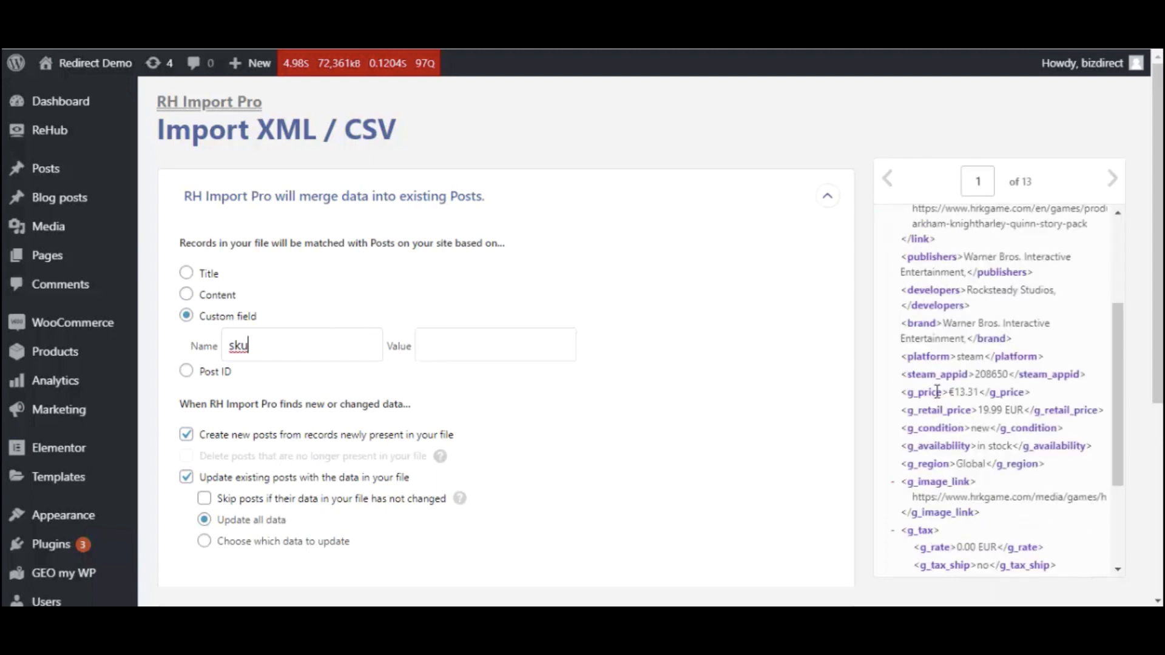
pyautogui.moveTo(938, 375); pyautogui.dragTo(518, 348)
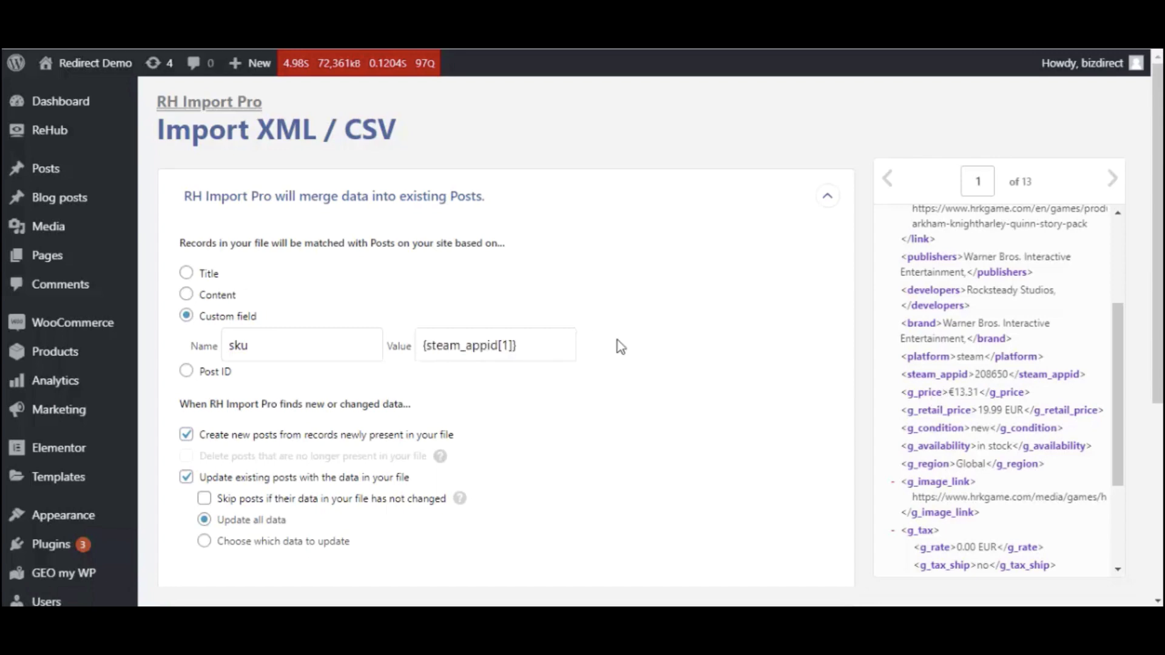
pyautogui.scroll(-4, 617, 340)
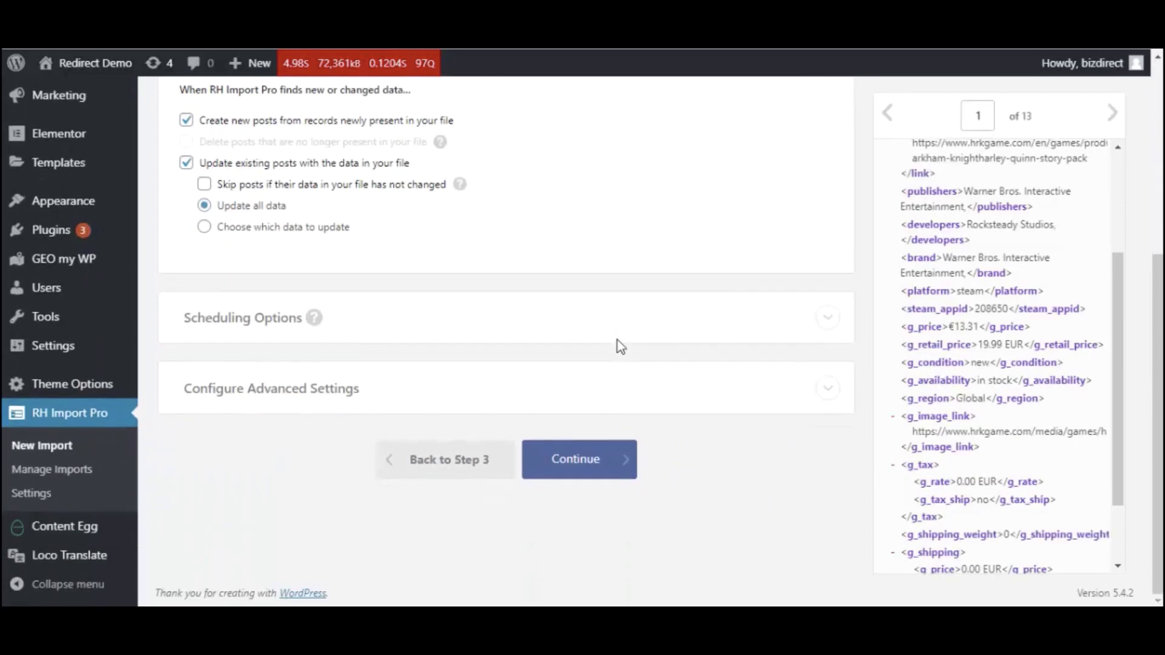
pyautogui.click(607, 475)
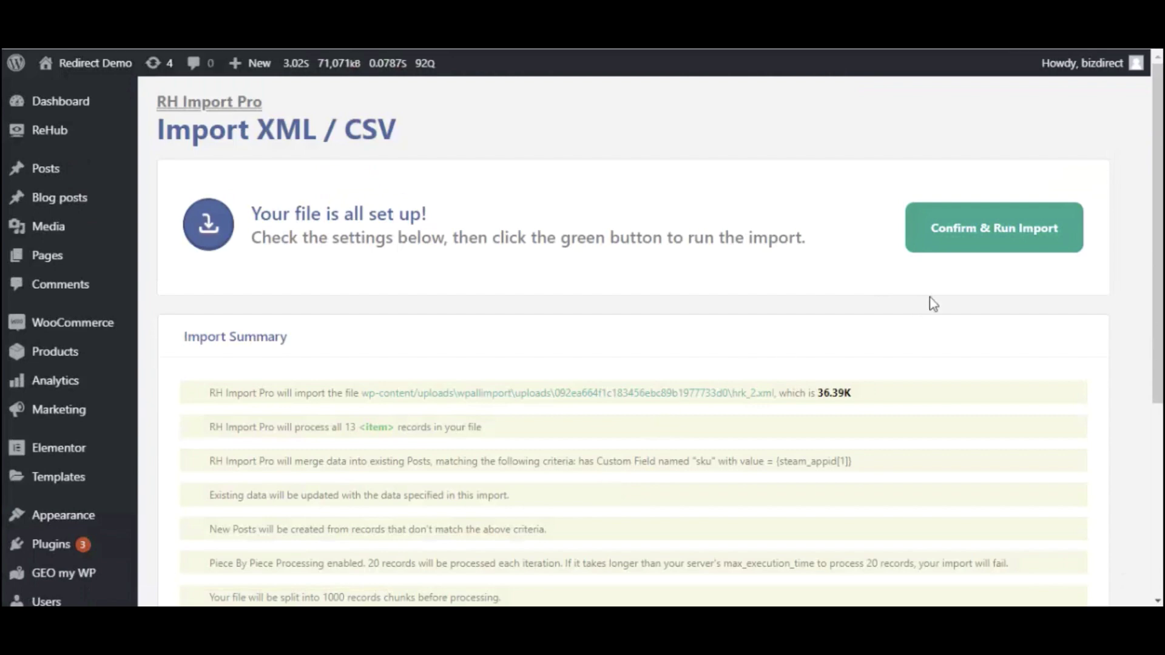
# Step: Confirm and run the merge import of the 13 records
pyautogui.click(968, 225)
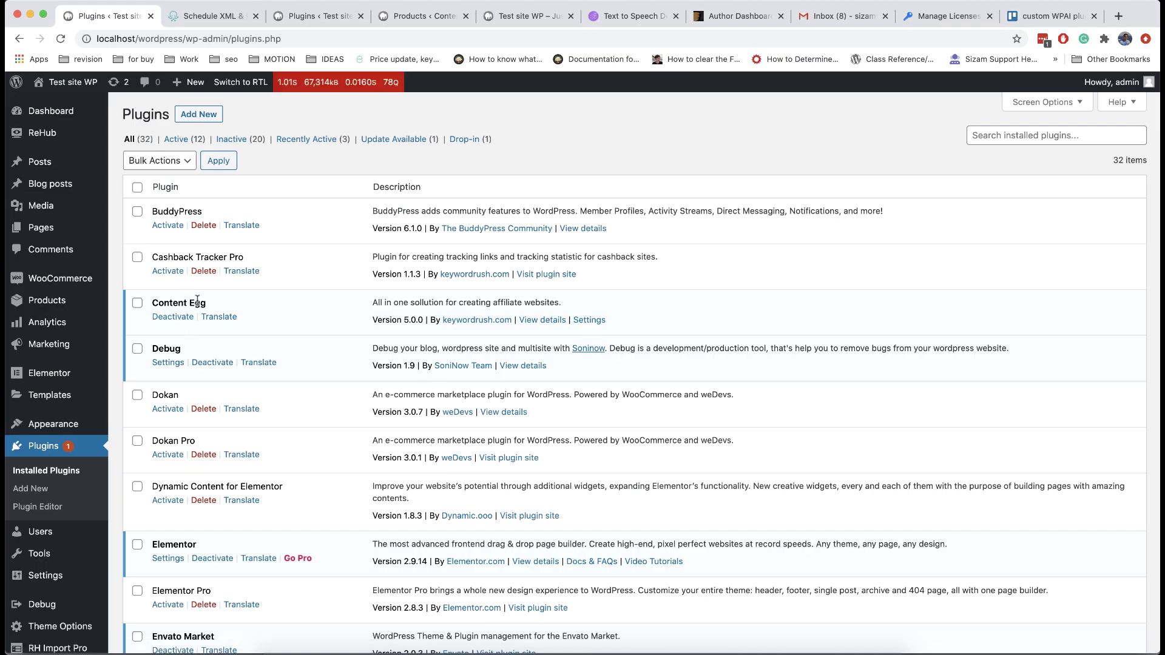
# Step: Scroll down the Installed Plugins list and reach the Content Egg sidebar menu
pyautogui.scroll(-12, 246, 435)
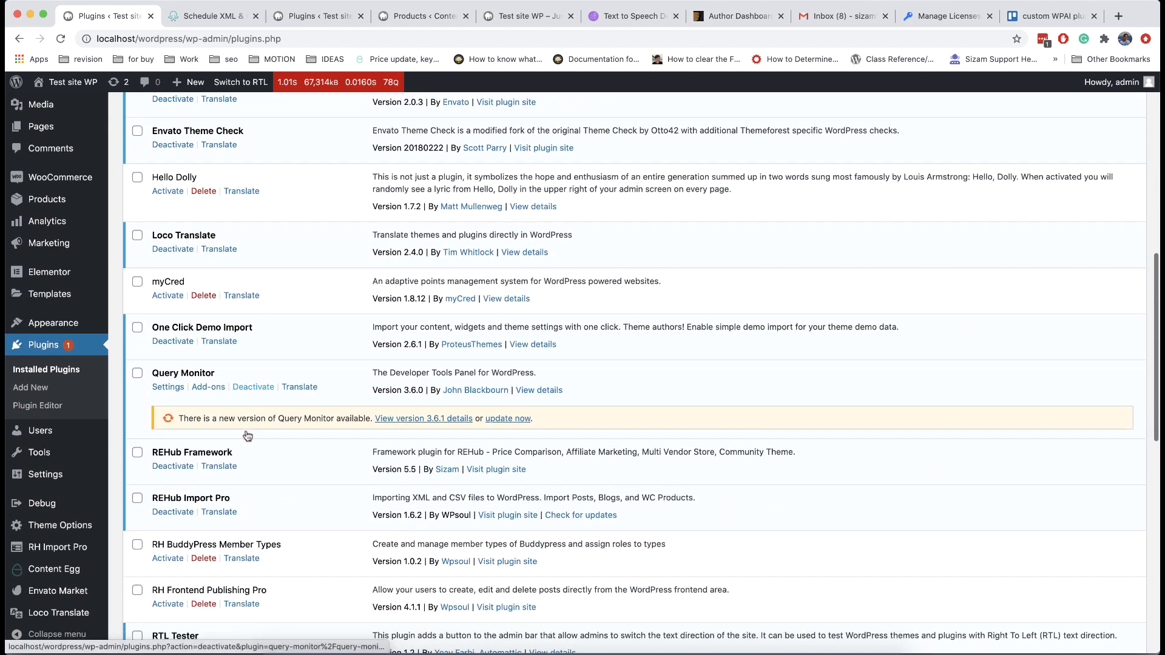
pyautogui.scroll(-5, 246, 434)
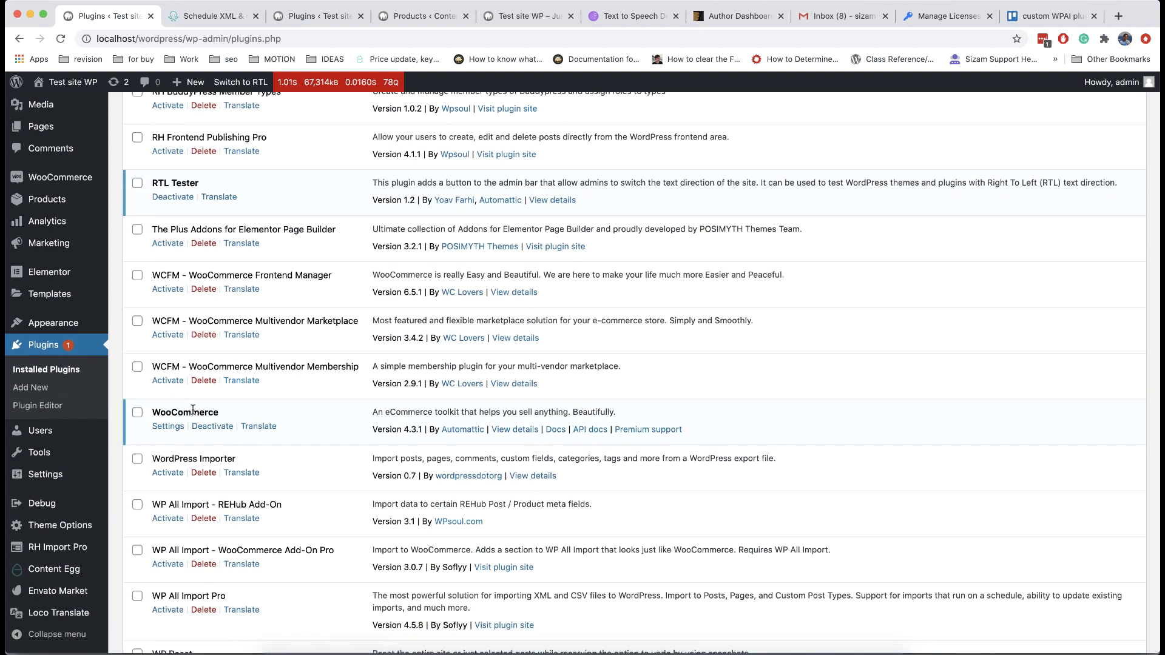
pyautogui.moveTo(75, 571)
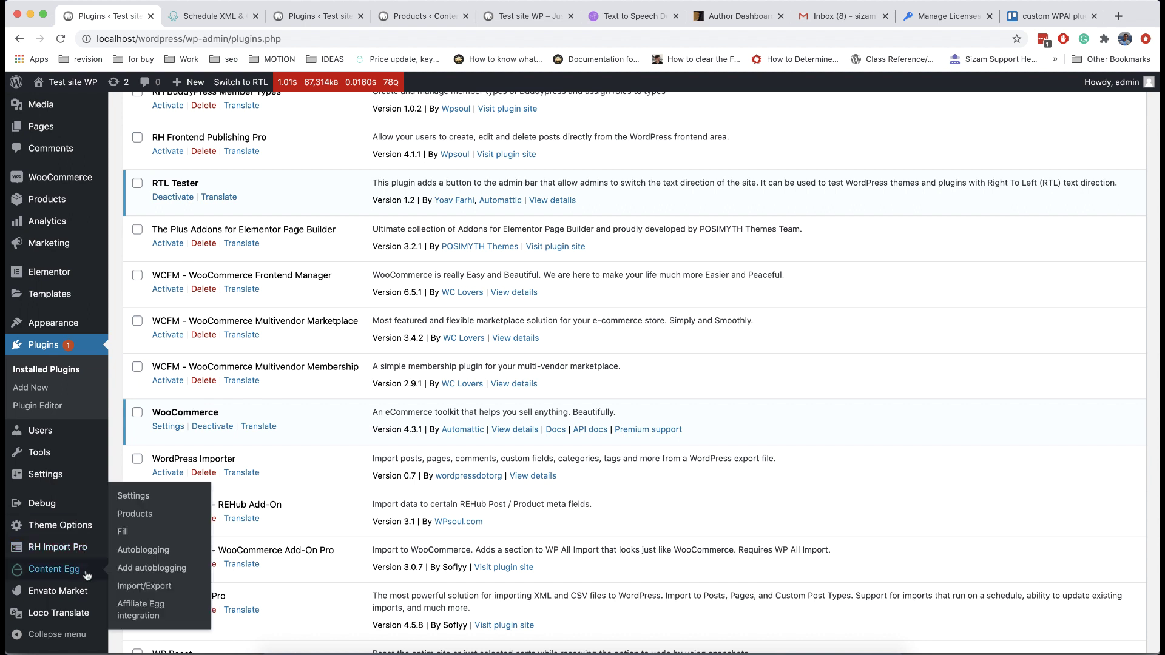
# Step: Enable Content Egg's Offer module with Add set to 'Shortcodes only' and Featured image 'First image', then save
pyautogui.click(133, 496)
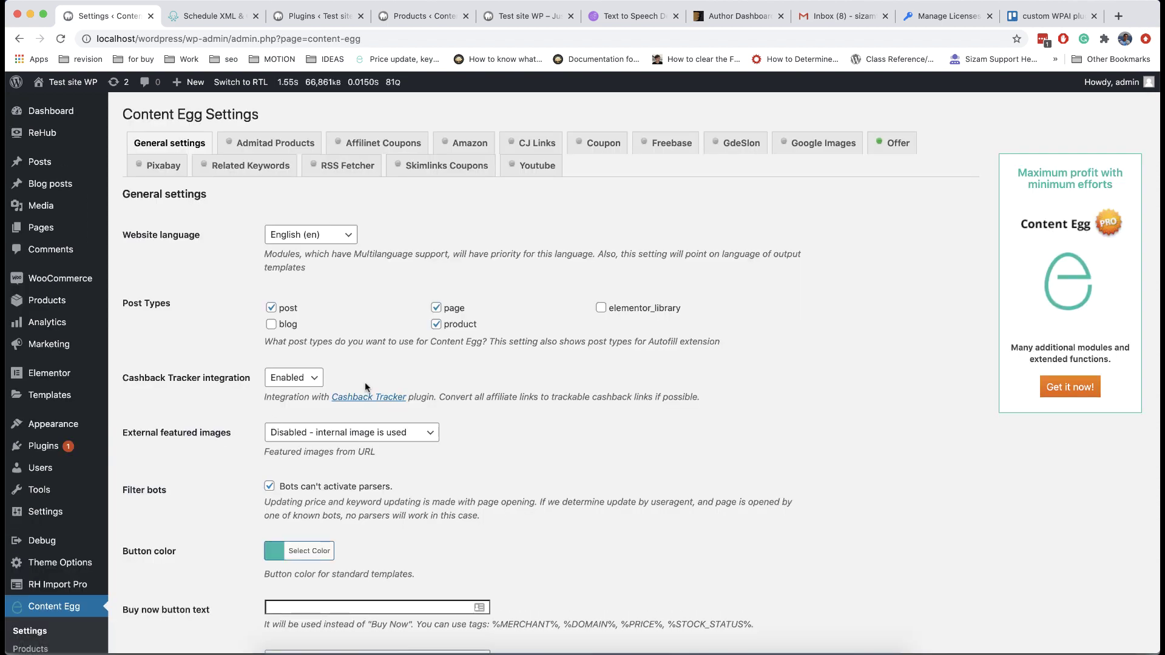
pyautogui.click(883, 150)
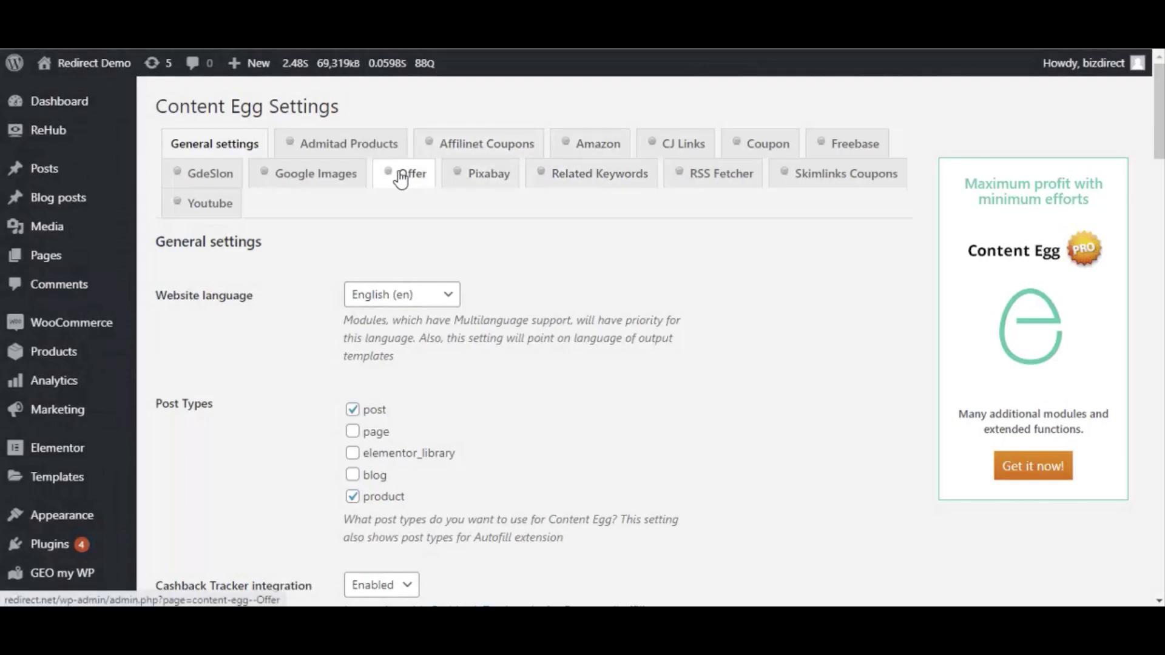
pyautogui.click(400, 177)
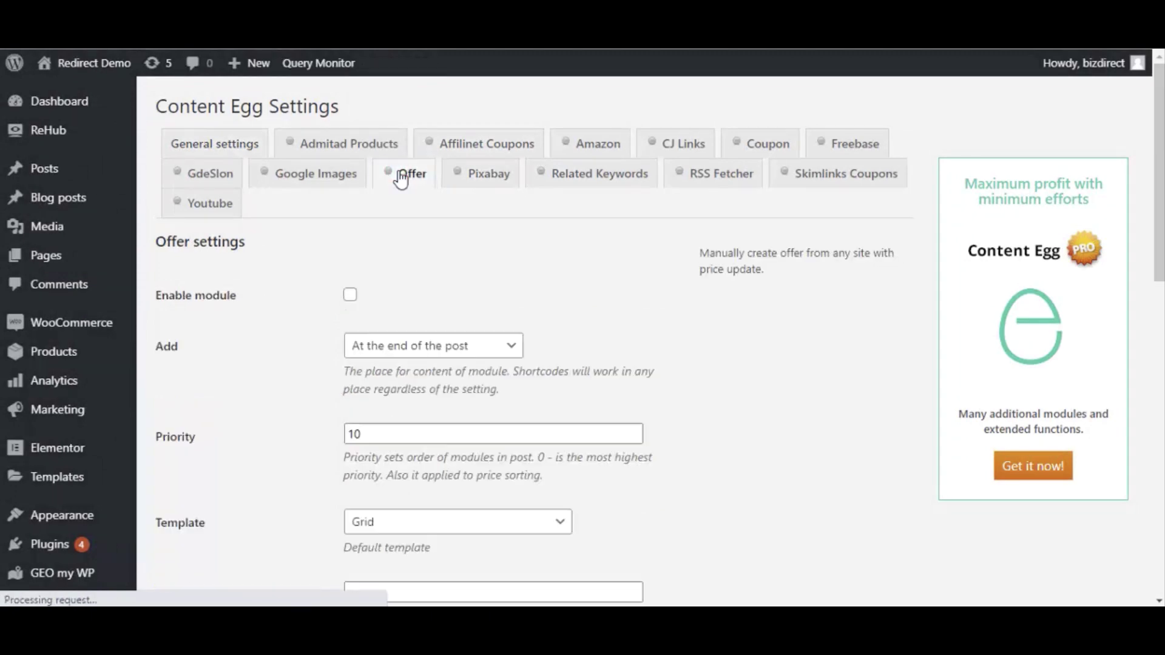
pyautogui.click(349, 295)
pyautogui.click(407, 348)
pyautogui.click(400, 402)
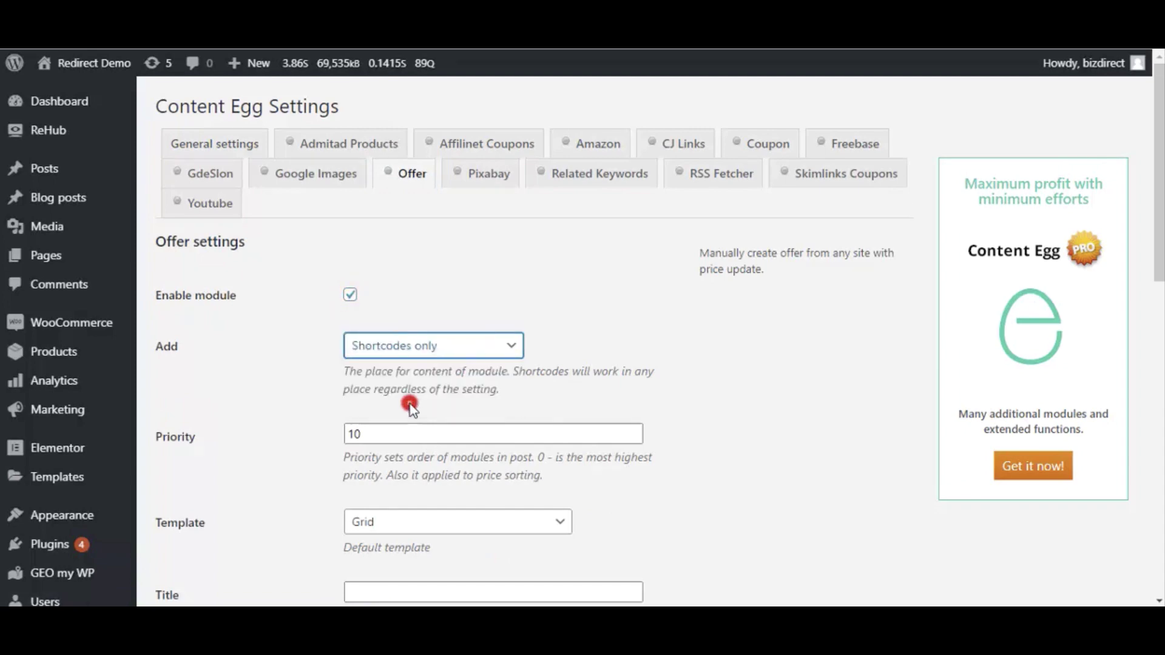
pyautogui.scroll(-3, 659, 367)
pyautogui.scroll(-3, 661, 371)
pyautogui.click(396, 321)
pyautogui.click(412, 358)
pyautogui.scroll(-8, 637, 307)
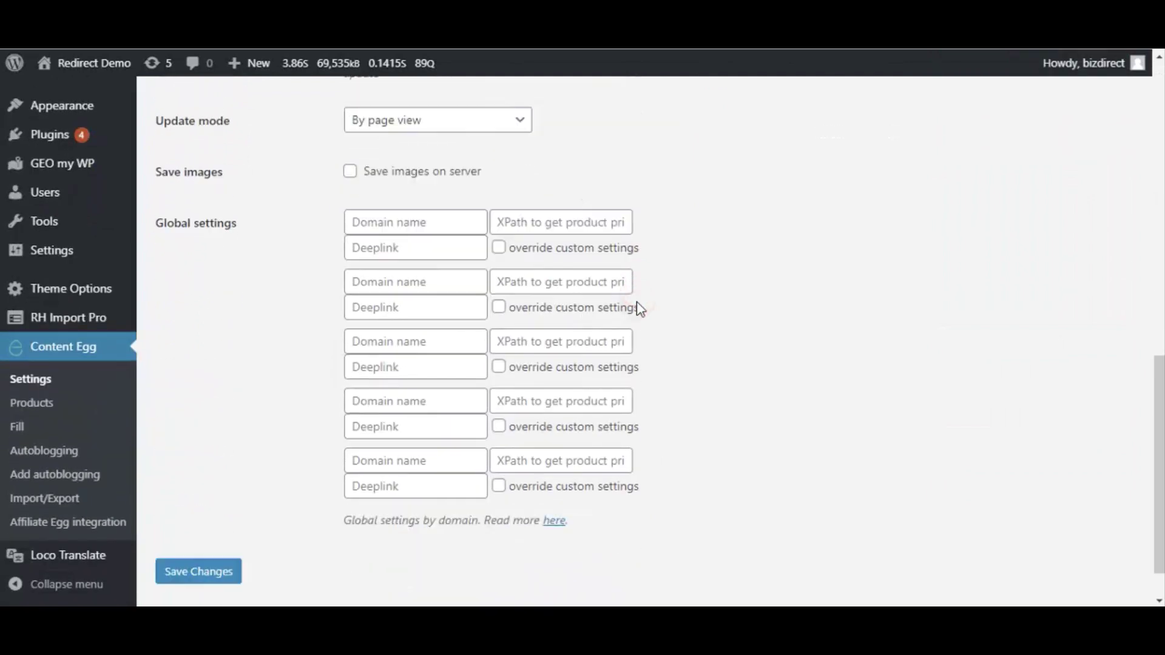
pyautogui.click(194, 524)
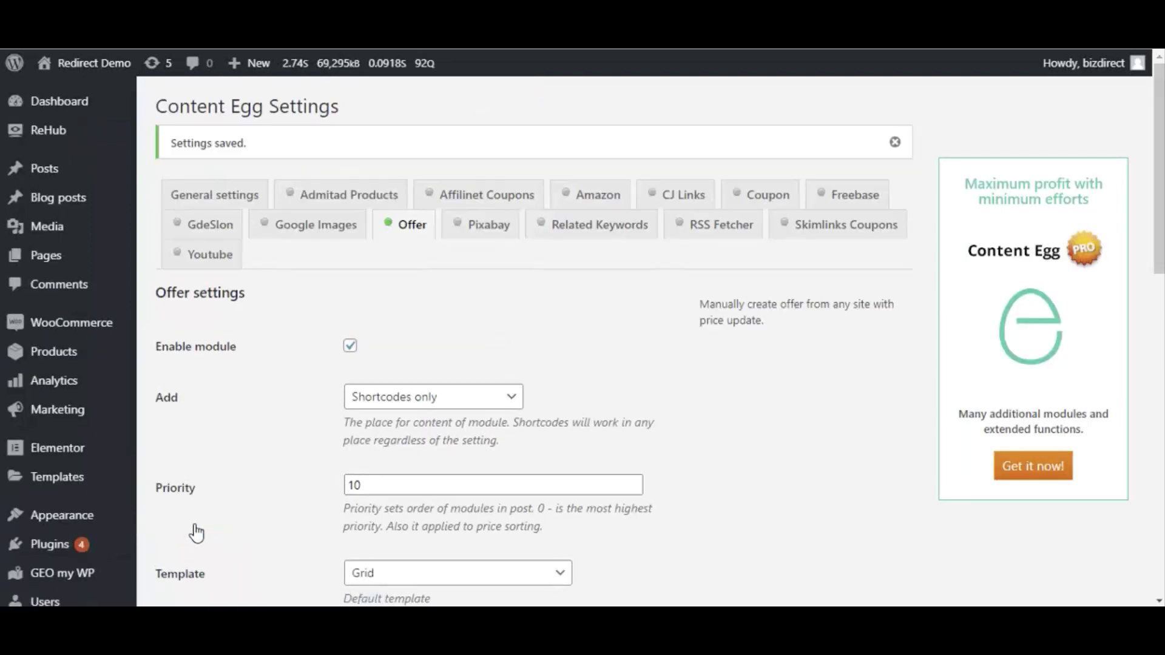
# Step: In Content Egg General settings, tick Offer under WooCommerce synchronization modules and save
pyautogui.click(245, 193)
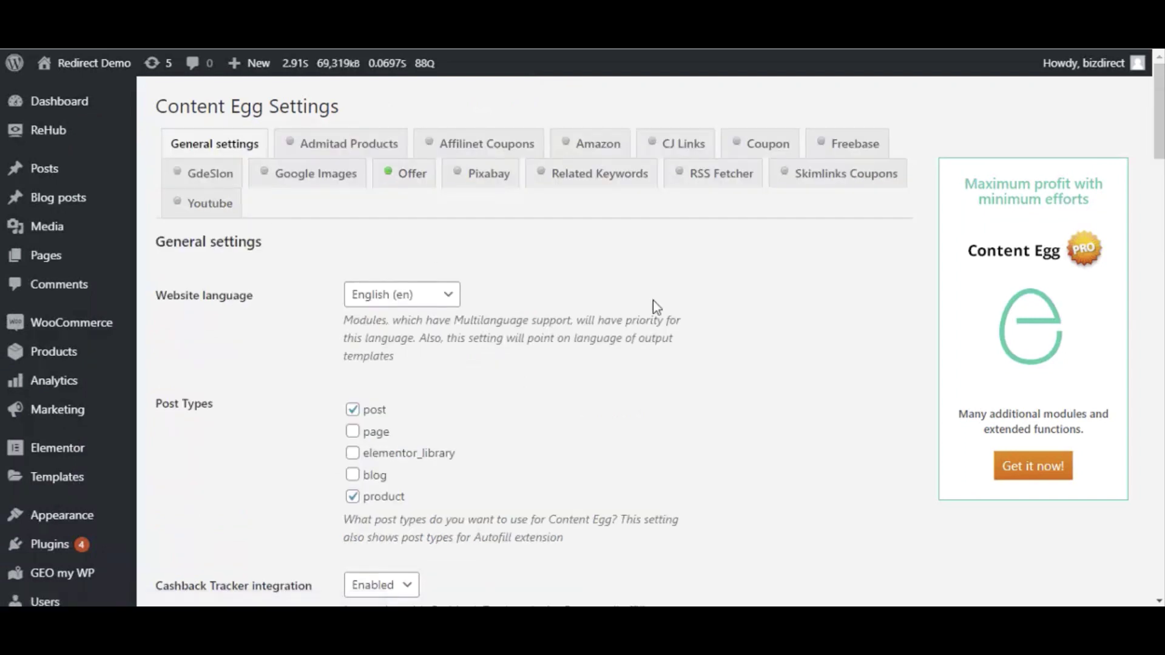
pyautogui.scroll(-4, 780, 359)
pyautogui.scroll(-12, 780, 359)
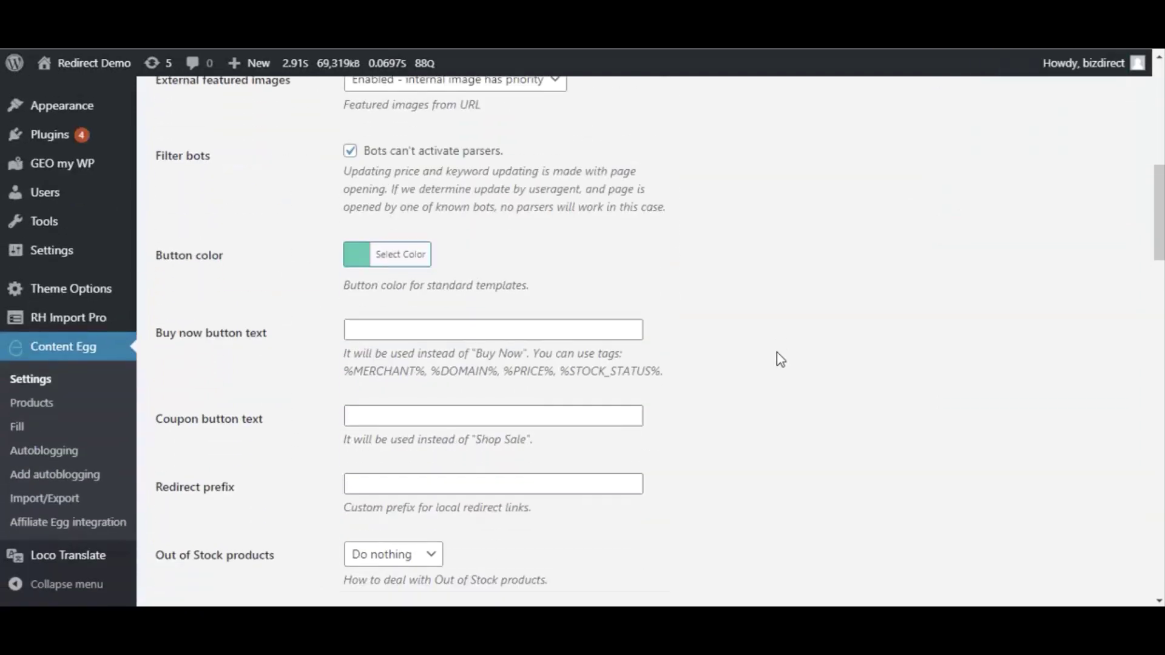
pyautogui.scroll(-9, 780, 359)
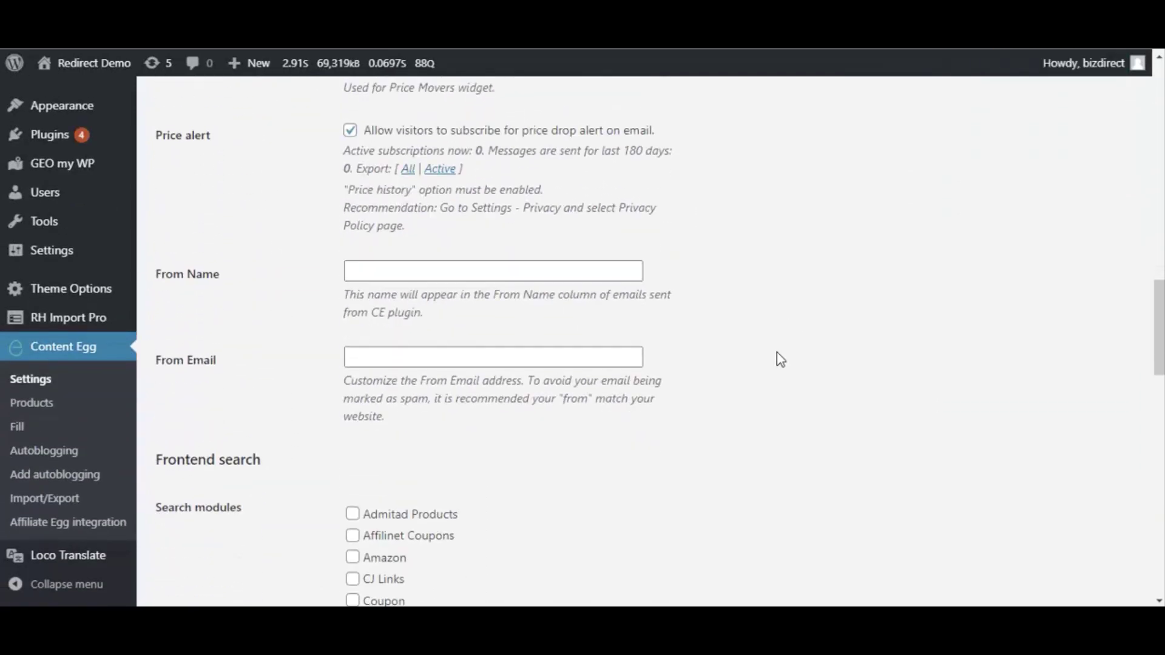
pyautogui.scroll(-6, 780, 359)
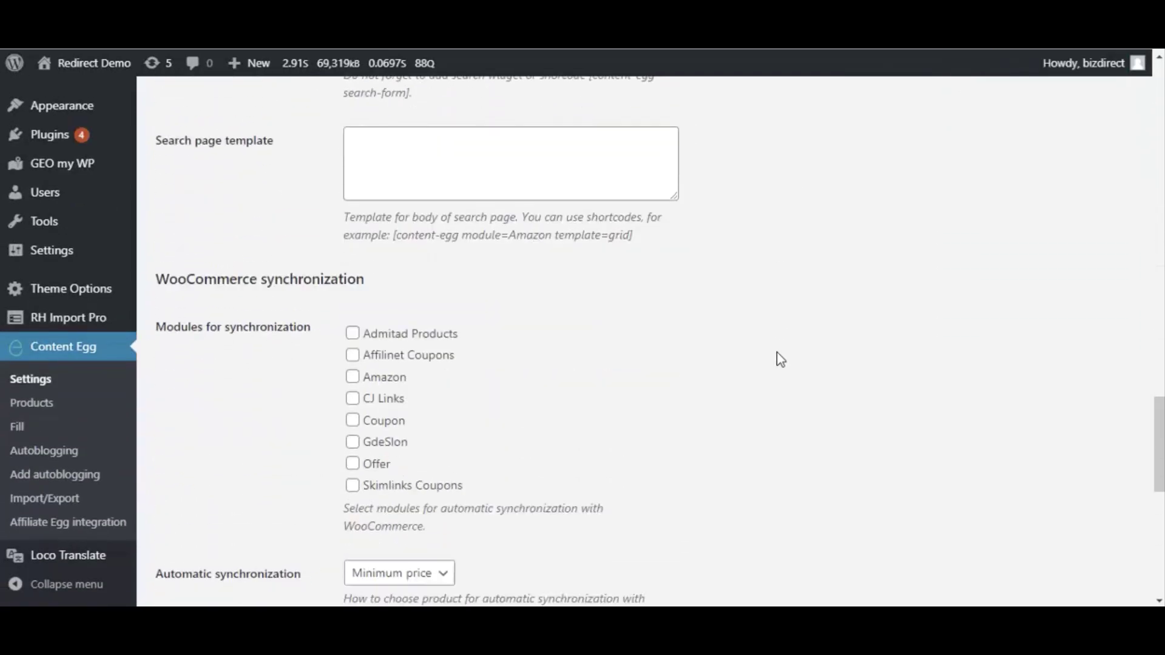
pyautogui.click(354, 462)
pyautogui.scroll(-10, 489, 418)
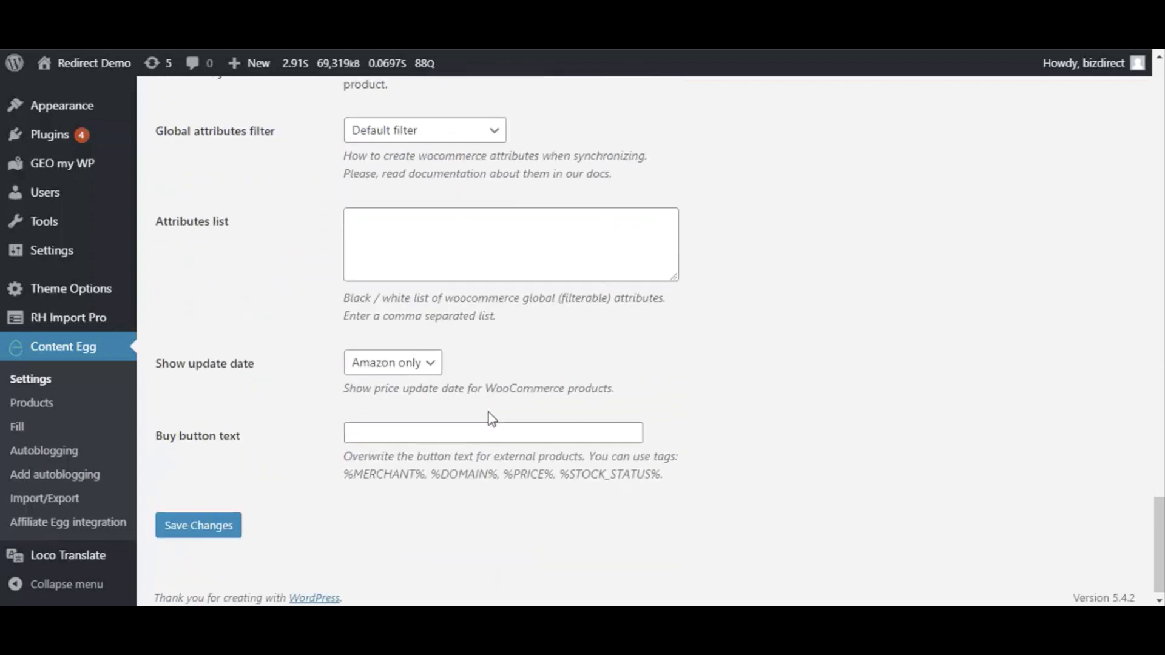
pyautogui.click(208, 517)
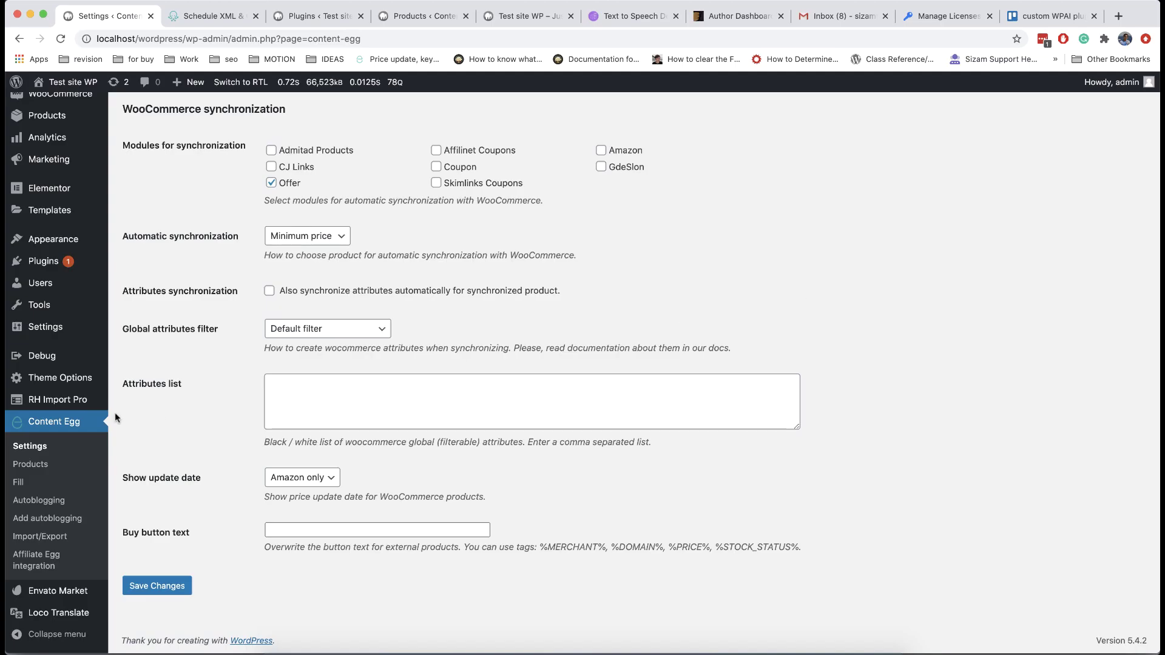
# Step: Go to the RH Import Pro settings page
pyautogui.moveTo(81, 405)
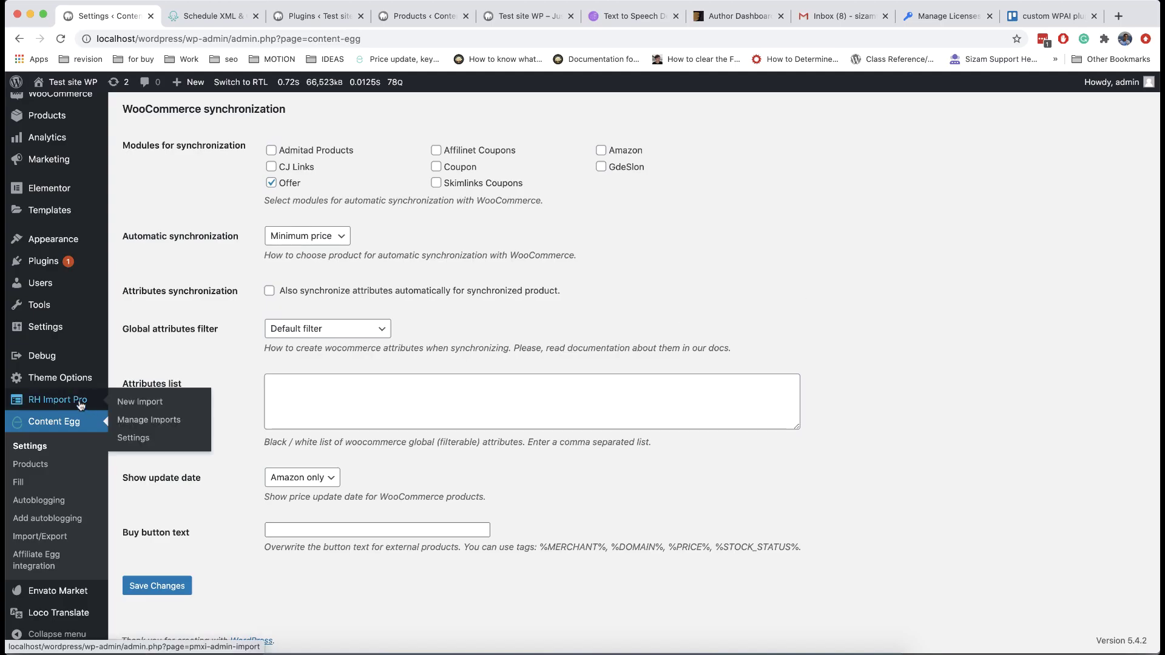
pyautogui.click(135, 438)
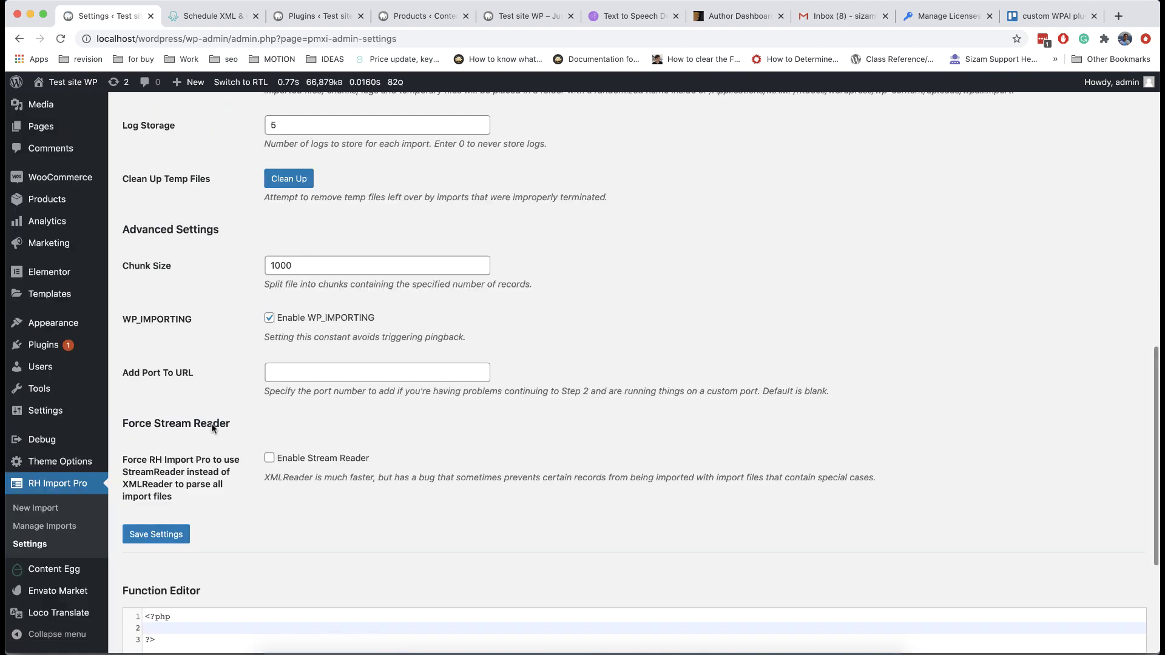
pyautogui.scroll(15, 224, 401)
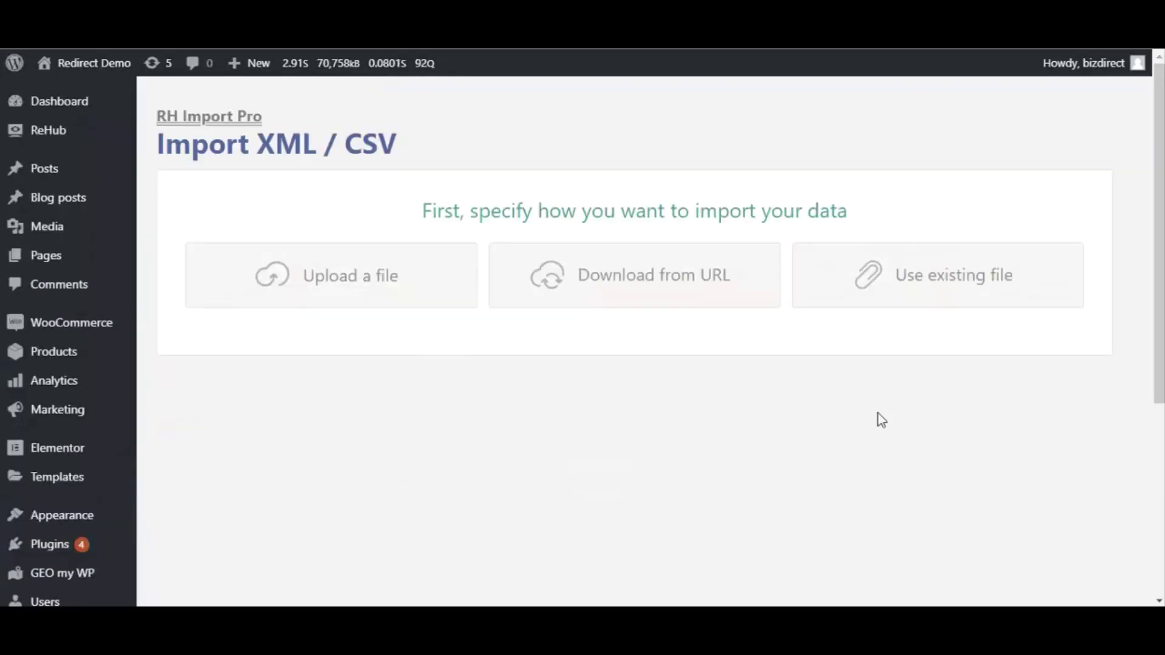
# Step: Upload wc-product-export.csv as the import feed file
pyautogui.click(334, 295)
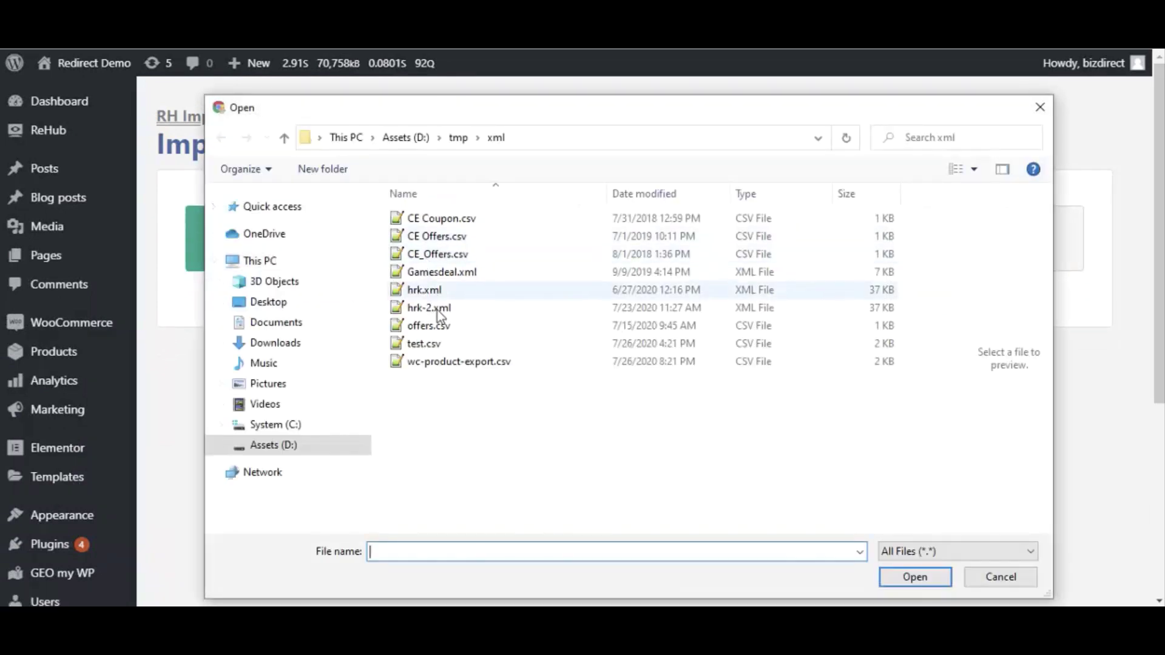
pyautogui.click(452, 360)
pyautogui.click(900, 574)
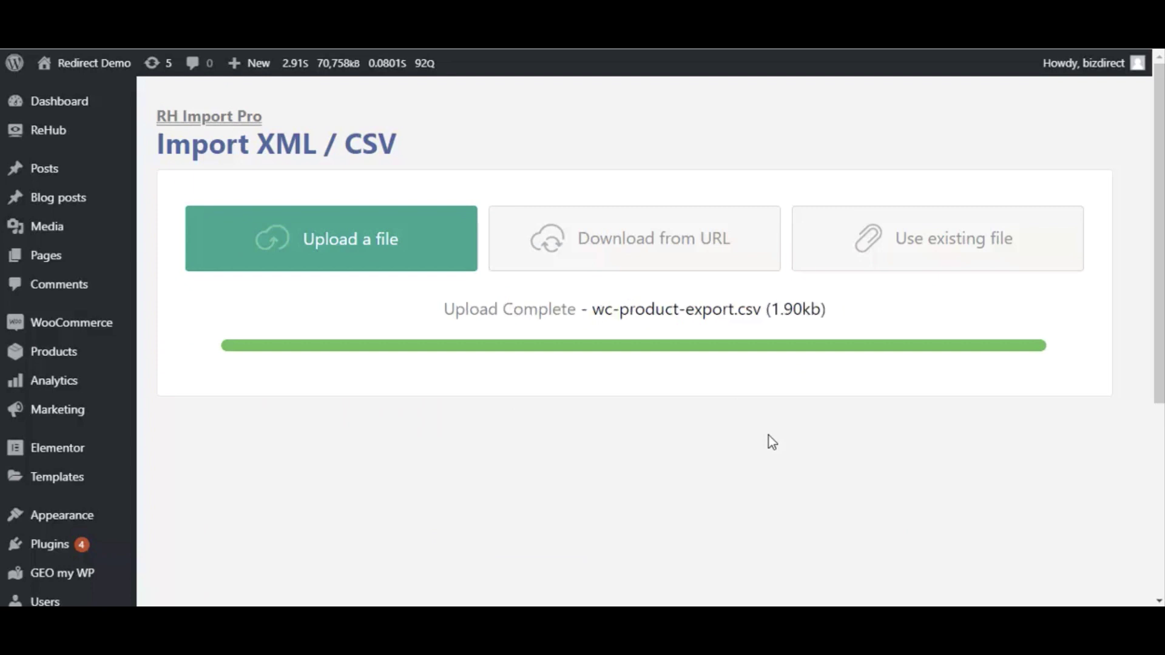
# Step: Import it as new WooCommerce Products and continue through to the Step 3 mapping
pyautogui.scroll(-4, 769, 443)
pyautogui.click(681, 290)
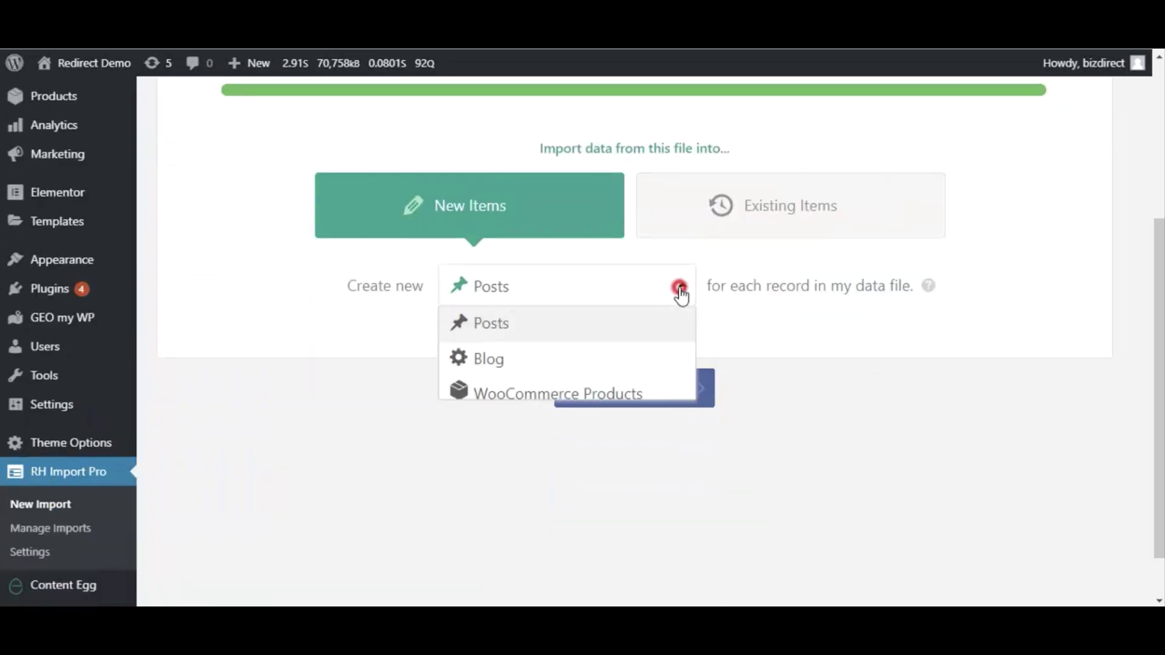
pyautogui.click(619, 390)
pyautogui.click(619, 390)
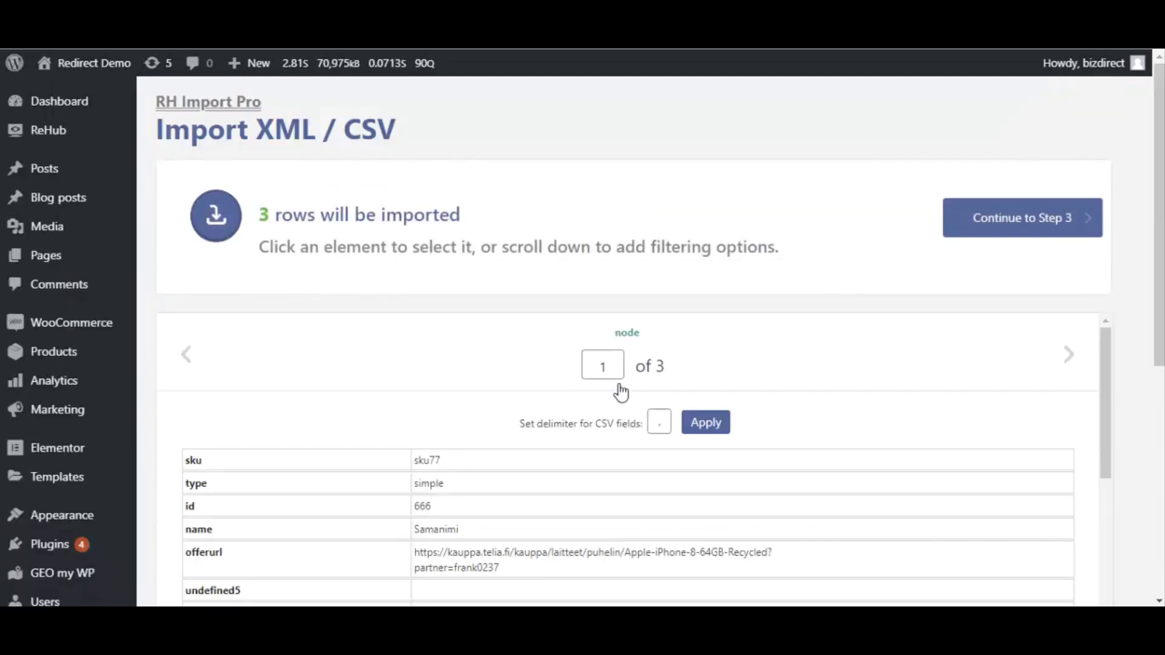
pyautogui.click(1021, 221)
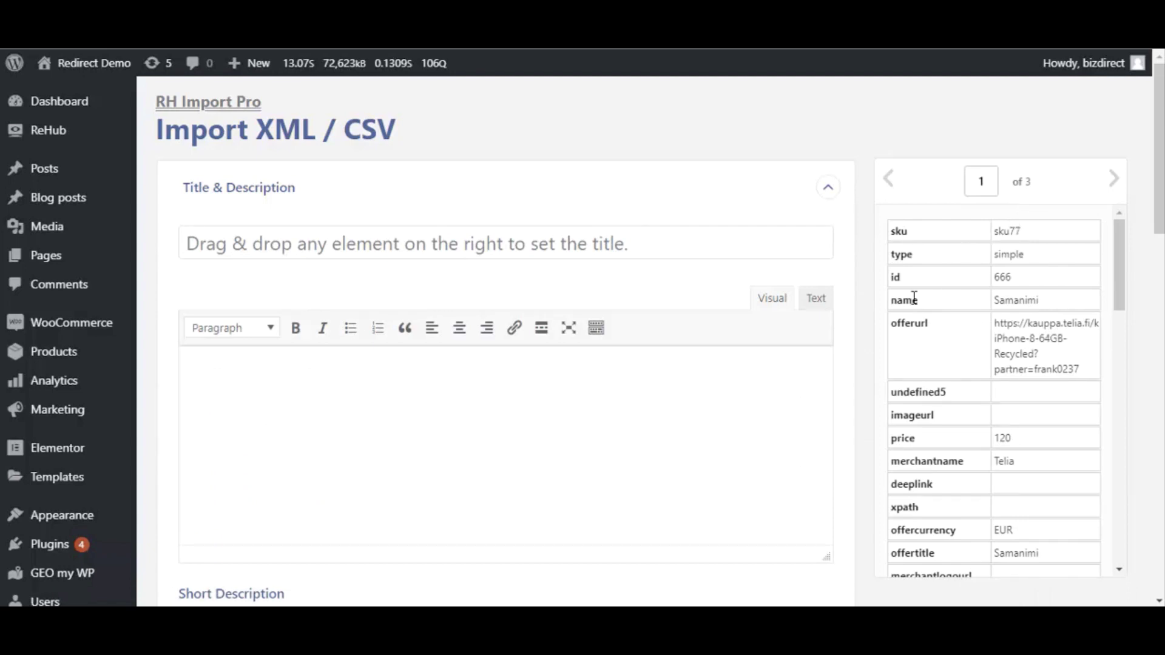
# Step: Map the feed's name to the product title and imageurl to the product images
pyautogui.moveTo(907, 301); pyautogui.dragTo(671, 242)
pyautogui.click(827, 189)
pyautogui.click(826, 189)
pyautogui.click(826, 189)
pyautogui.scroll(-1, 838, 236)
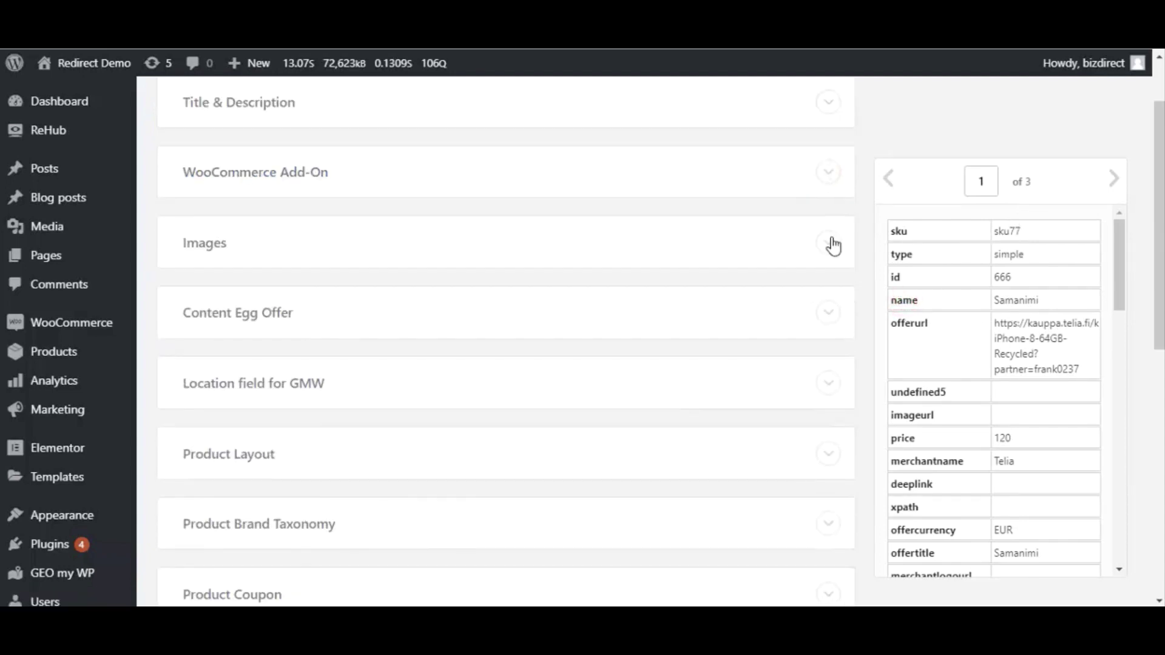
pyautogui.click(828, 242)
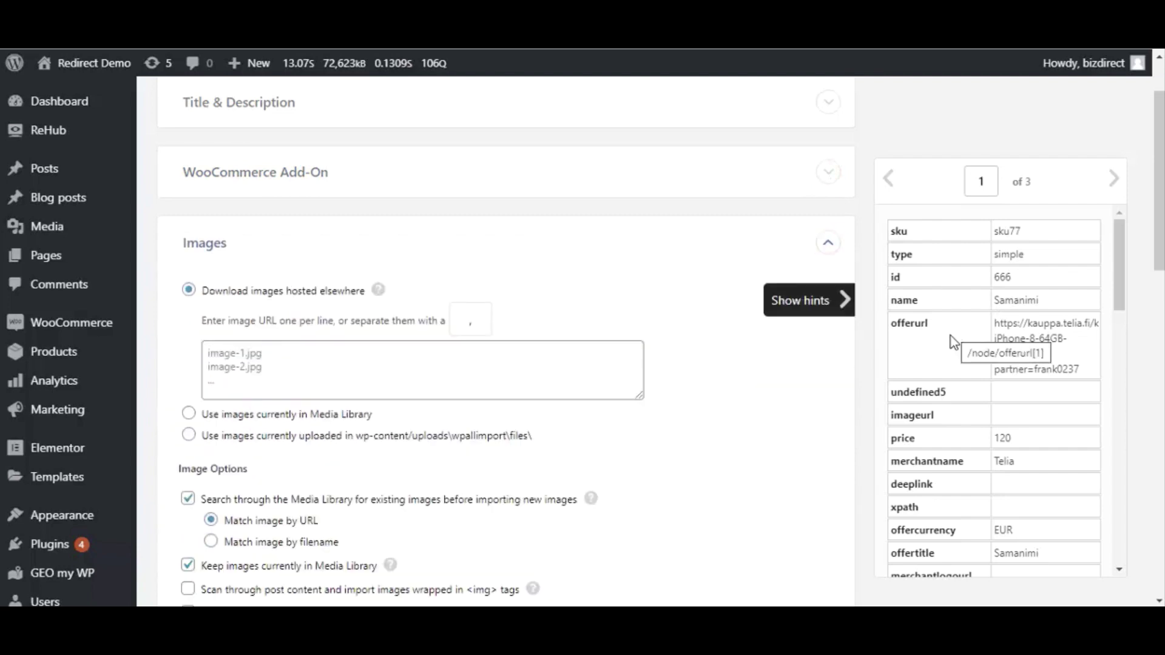
pyautogui.moveTo(910, 415); pyautogui.dragTo(530, 369)
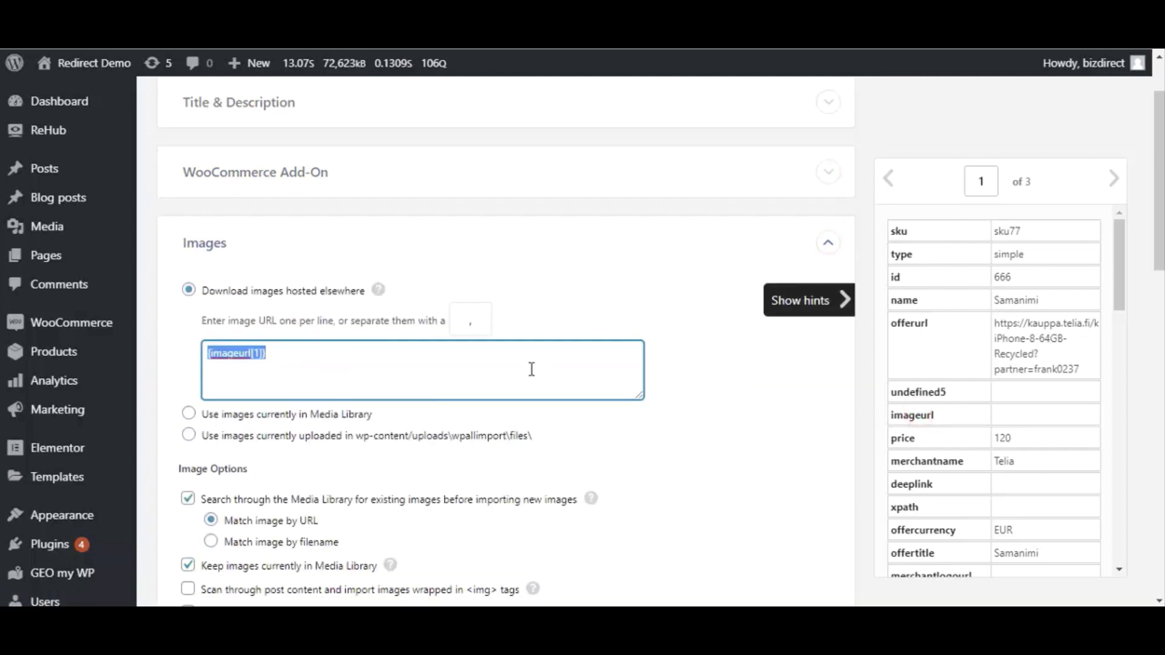
pyautogui.click(829, 246)
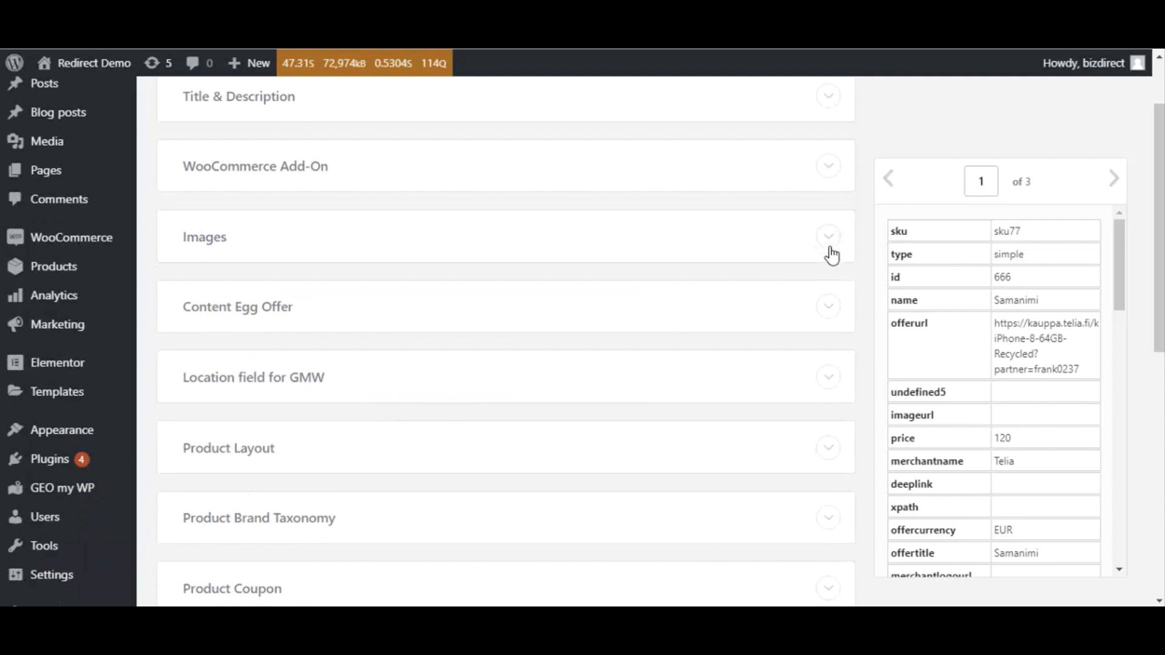
# Step: Map offertitle, offerurl, imageurl and price into the Content Egg Offer fields
pyautogui.click(828, 306)
pyautogui.scroll(-3, 831, 315)
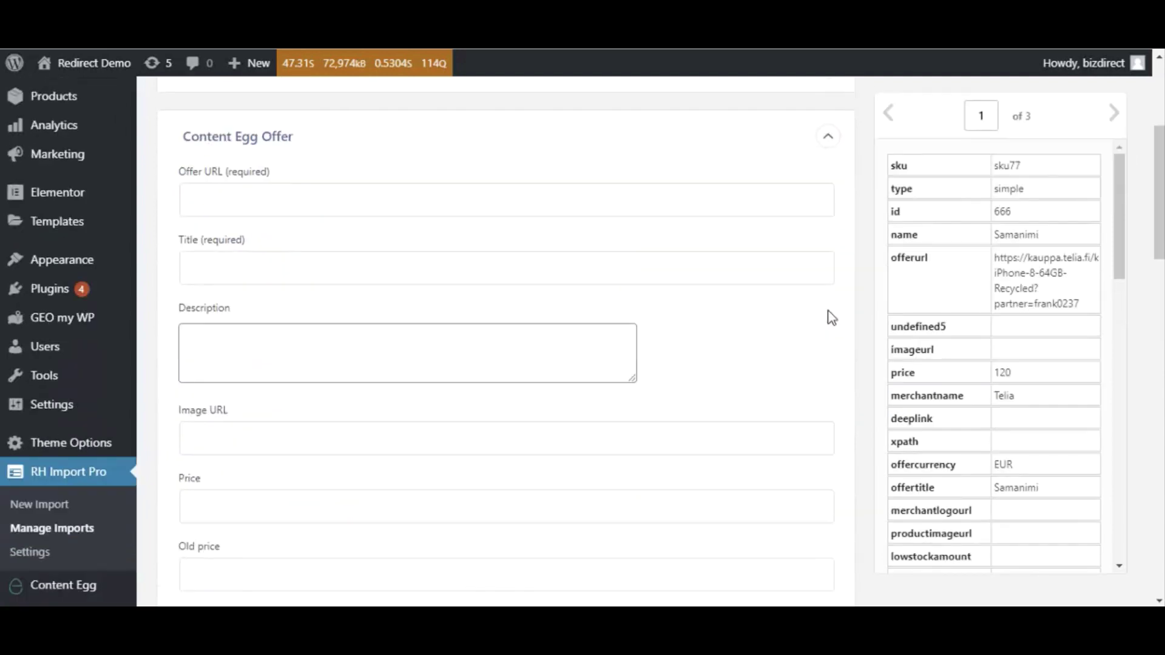
pyautogui.moveTo(920, 494); pyautogui.dragTo(388, 279)
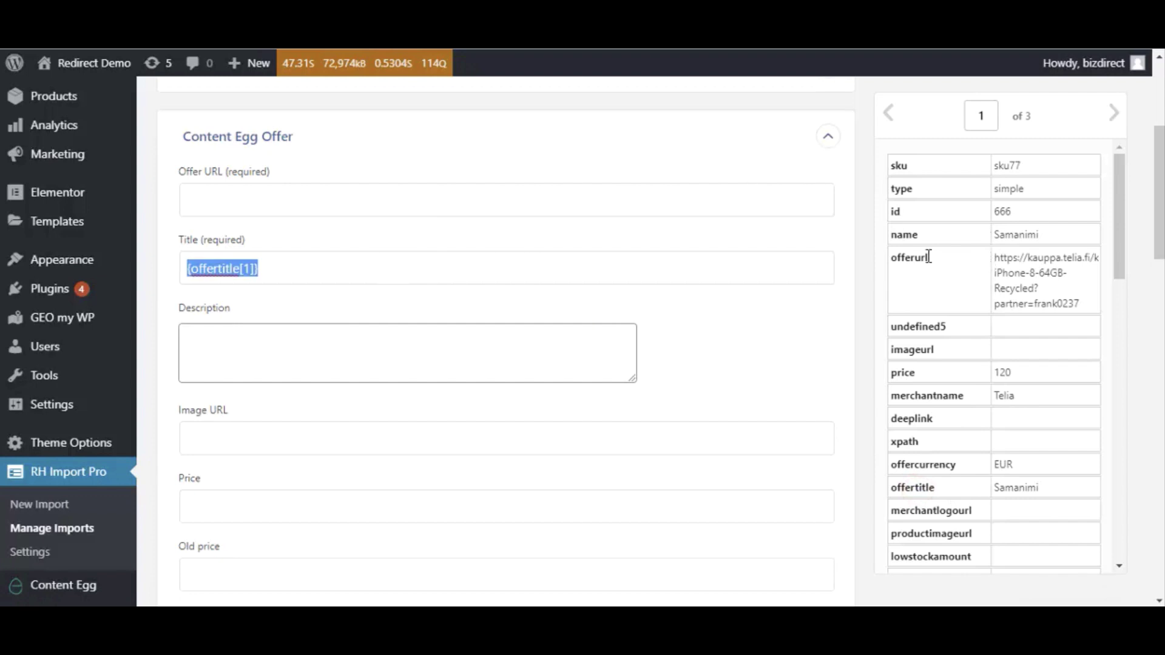
pyautogui.moveTo(928, 256); pyautogui.dragTo(571, 203)
pyautogui.scroll(-3, 738, 307)
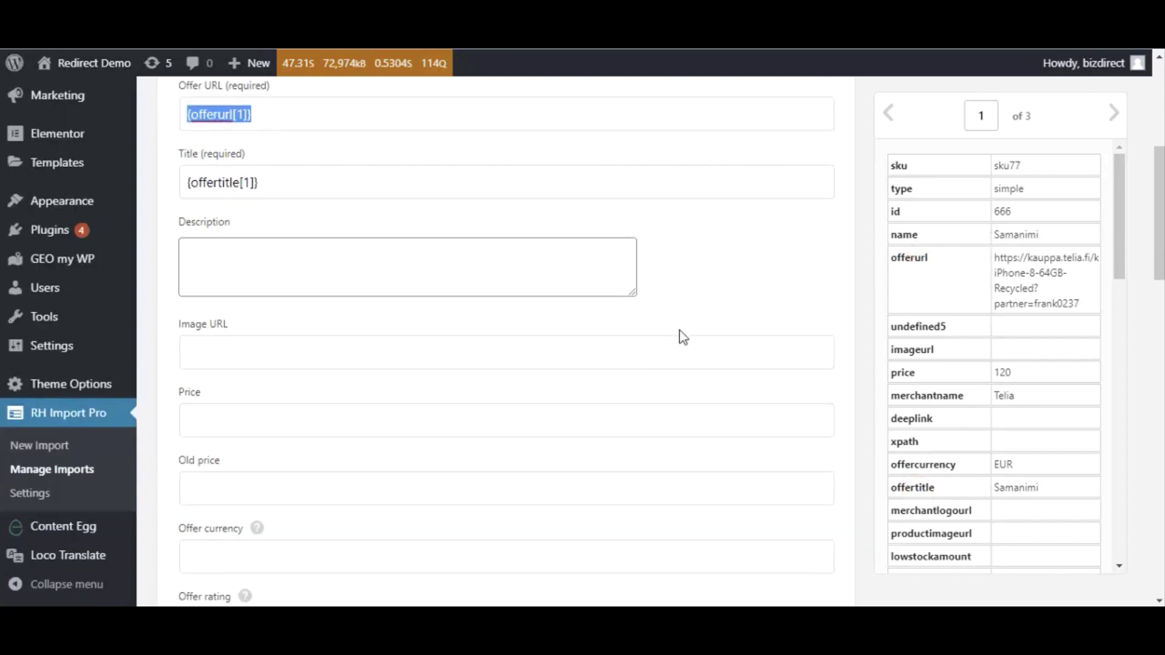
pyautogui.moveTo(927, 350); pyautogui.dragTo(927, 350)
pyautogui.moveTo(713, 311); pyautogui.dragTo(567, 281)
pyautogui.moveTo(905, 374); pyautogui.dragTo(523, 332)
pyautogui.scroll(-2, 547, 352)
# Step: Map offercurrency and merchantname into the remaining Content Egg Offer fields
pyautogui.moveTo(923, 467); pyautogui.dragTo(504, 394)
pyautogui.scroll(-3, 676, 418)
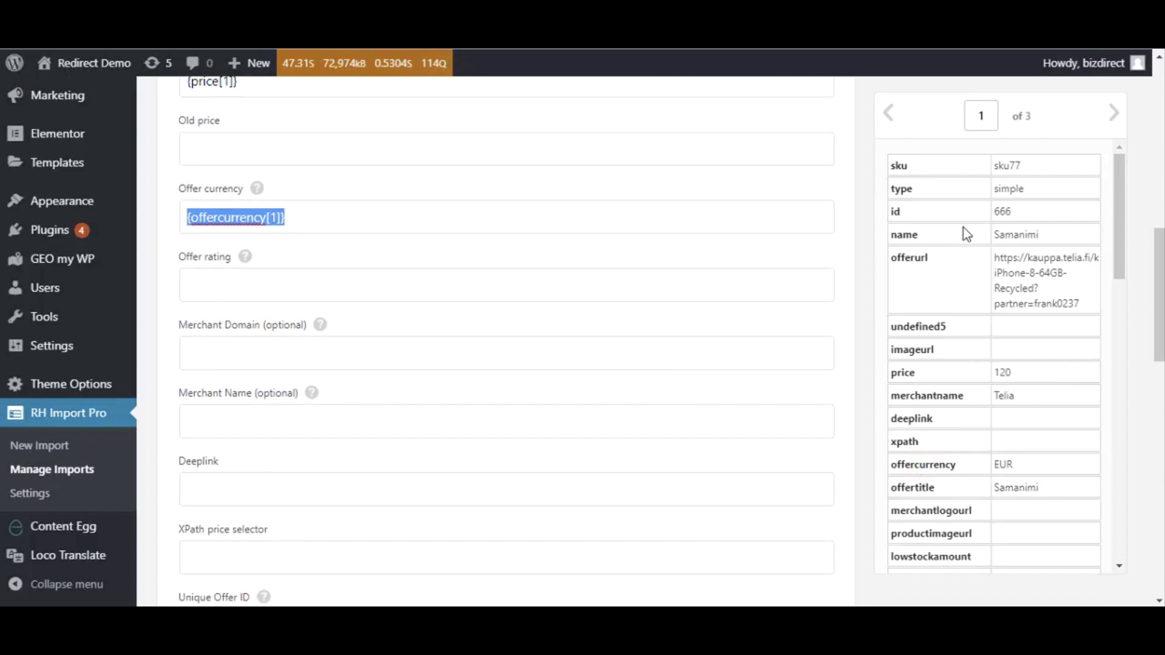
pyautogui.scroll(-3, 965, 234)
pyautogui.scroll(-3, 985, 298)
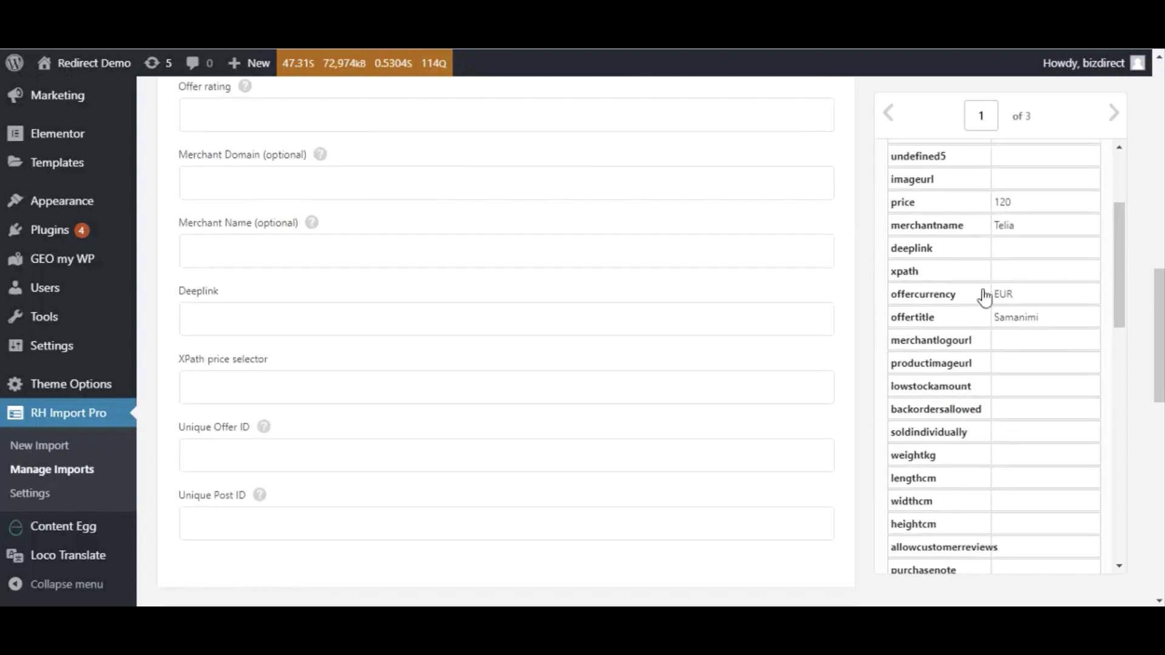
pyautogui.scroll(2, 611, 380)
pyautogui.moveTo(1119, 278)
pyautogui.mouseDown()
pyautogui.moveTo(1130, 425)
pyautogui.moveTo(1127, 231)
pyautogui.moveTo(1130, 268)
pyautogui.mouseUp()
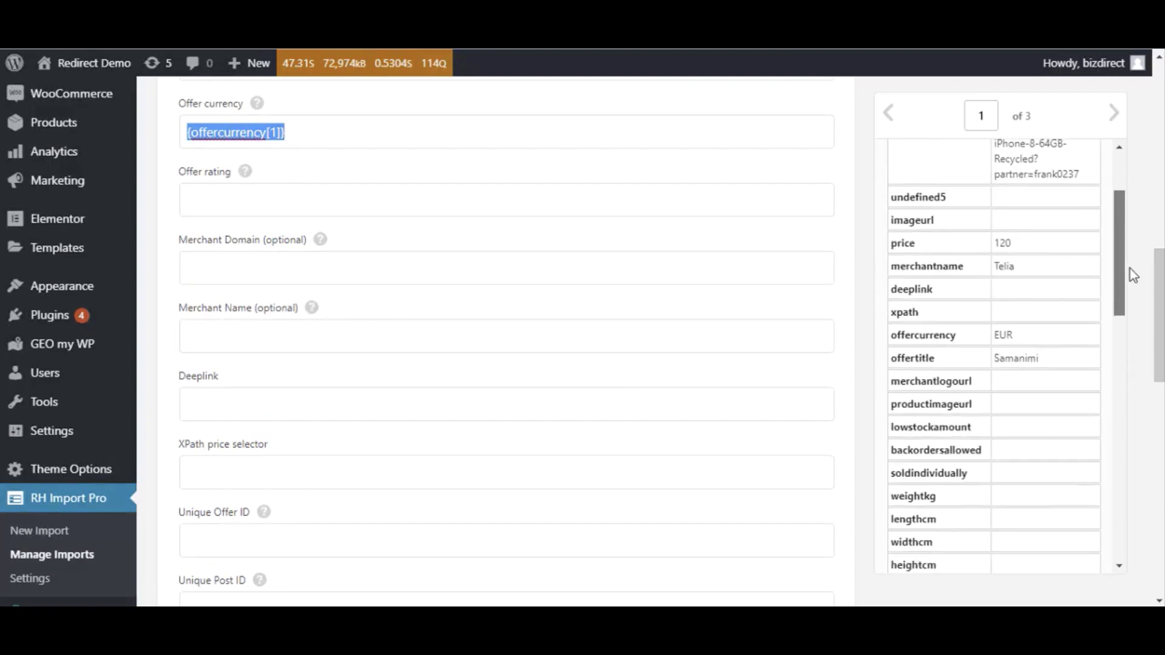
pyautogui.scroll(3, 1003, 341)
pyautogui.moveTo(939, 401); pyautogui.dragTo(403, 335)
pyautogui.scroll(-1, 438, 367)
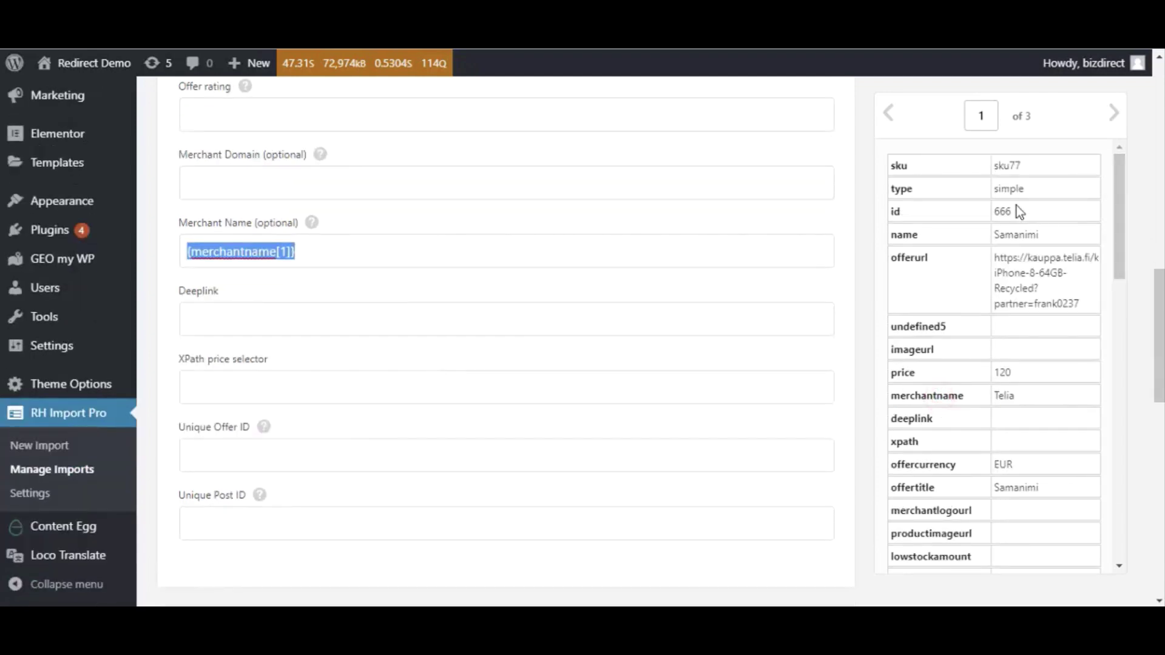
# Step: Use {sku[1]} as the unique post ID and {id[1]} as the unique offer ID
pyautogui.moveTo(897, 167); pyautogui.dragTo(347, 526)
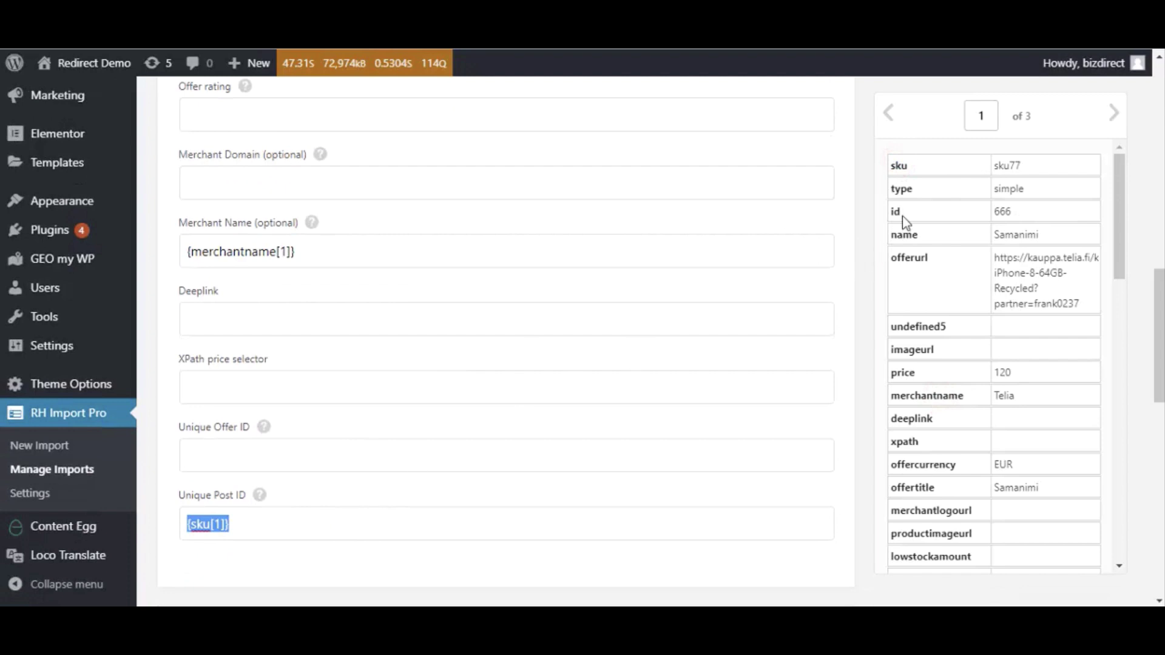
pyautogui.moveTo(902, 217); pyautogui.dragTo(356, 461)
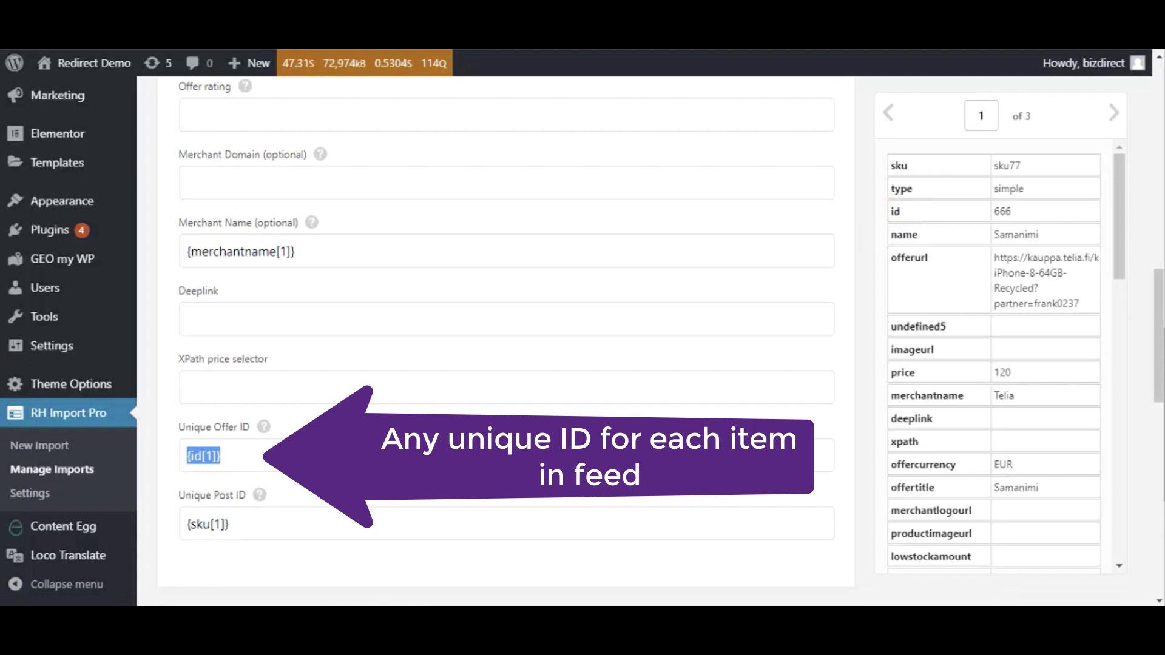
pyautogui.scroll(7, 448, 409)
pyautogui.scroll(6, 718, 367)
# Step: Set the imported products' Product Layout to Content Egg List in RH Import Pro
pyautogui.scroll(-3, 729, 369)
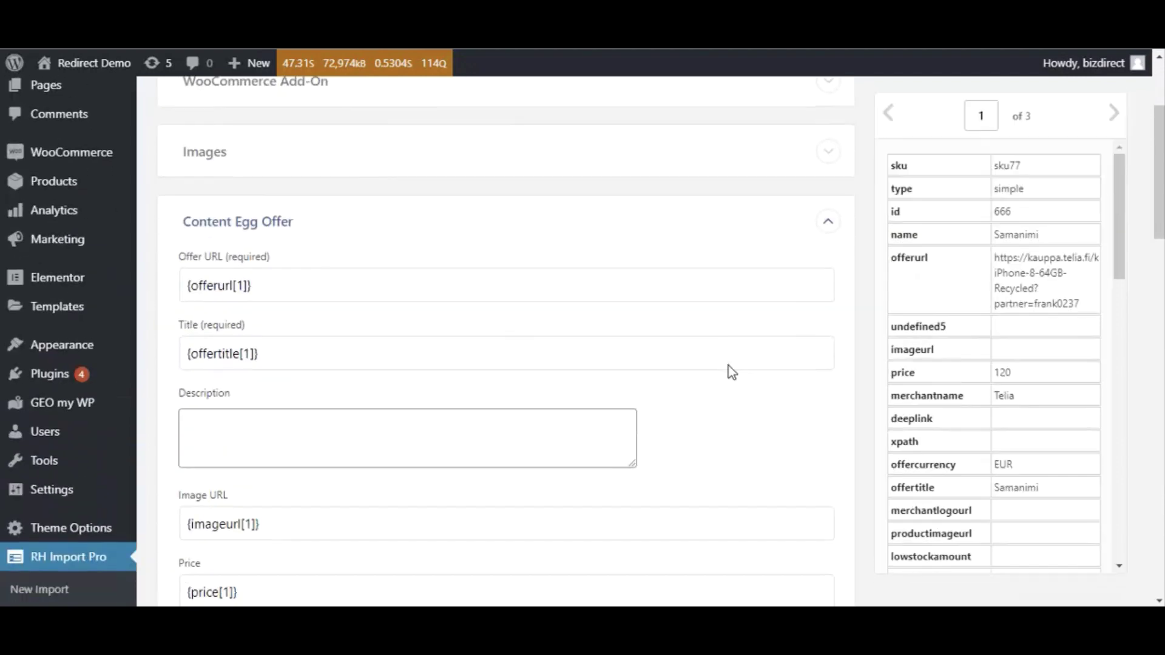
pyautogui.click(831, 218)
pyautogui.scroll(-3, 853, 291)
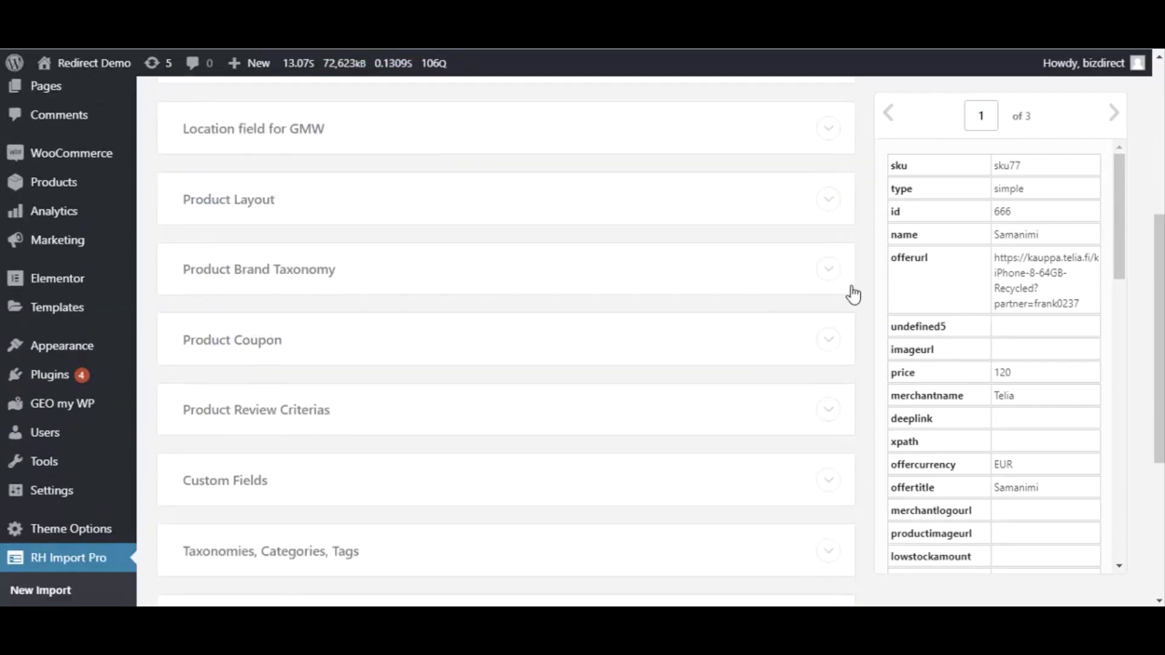
pyautogui.click(827, 200)
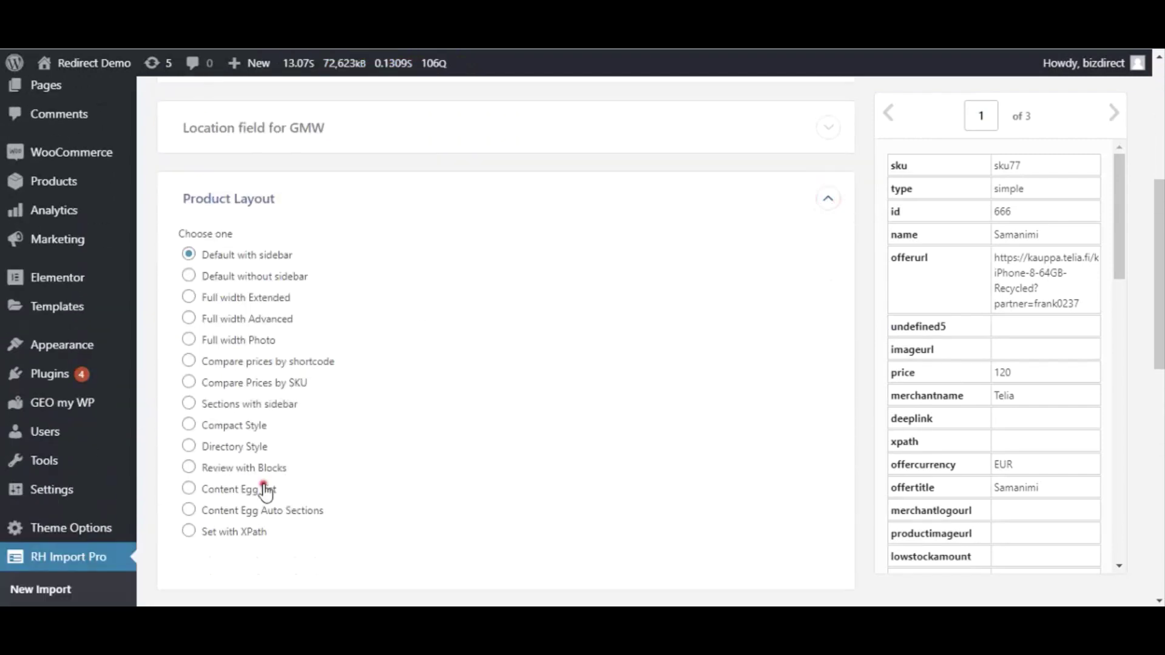
pyautogui.click(265, 490)
pyautogui.click(828, 198)
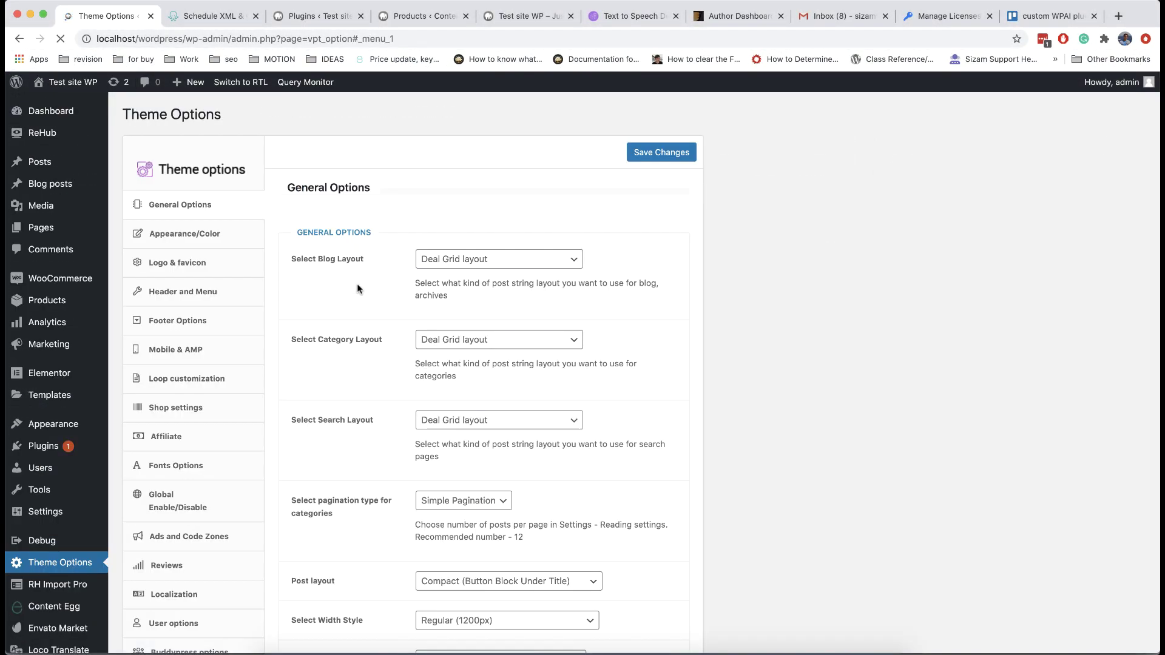
# Step: Set the theme's shop Product layout to Content Egg List and save the Theme Options
pyautogui.click(223, 376)
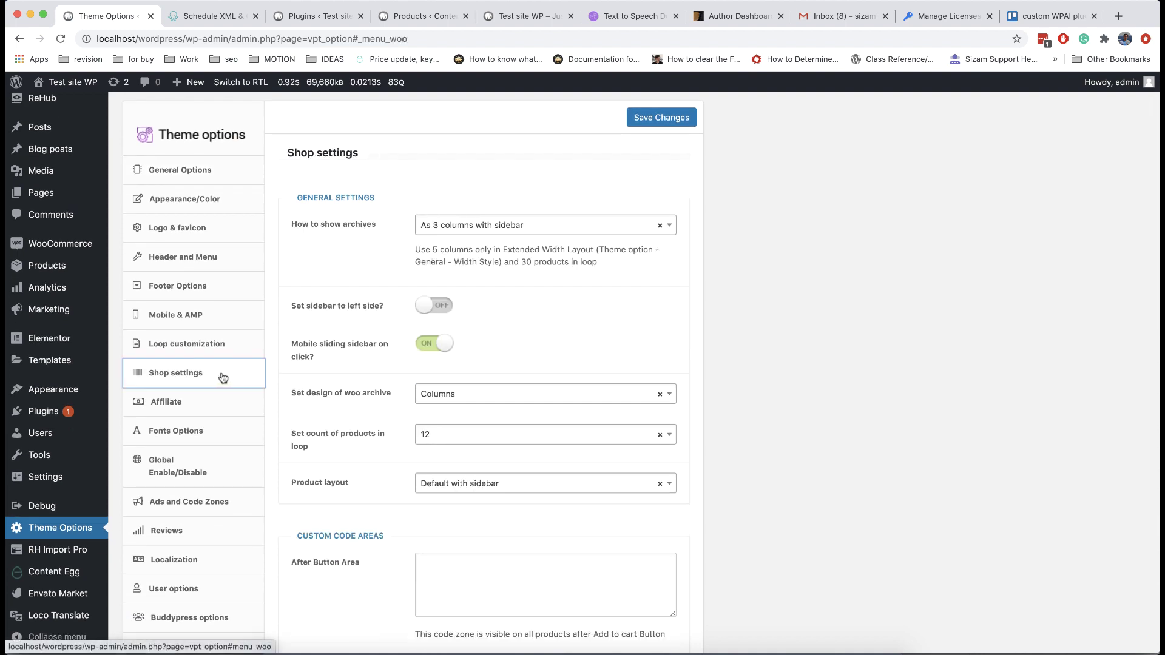
pyautogui.scroll(-4, 405, 351)
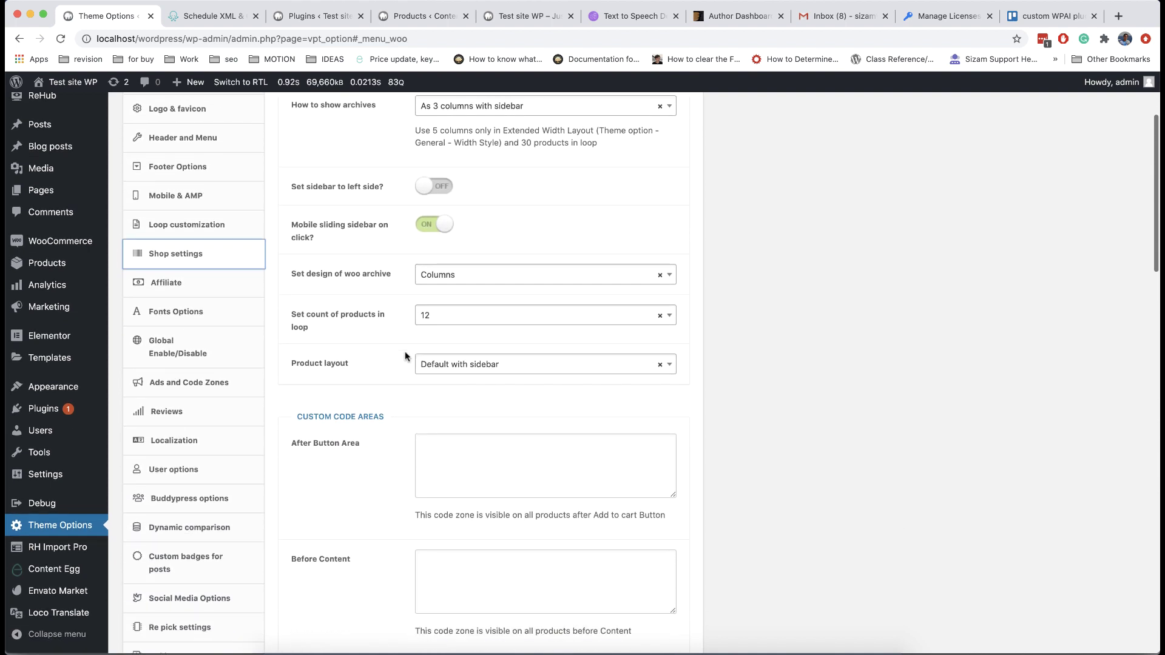
pyautogui.click(478, 366)
pyautogui.scroll(-5, 497, 458)
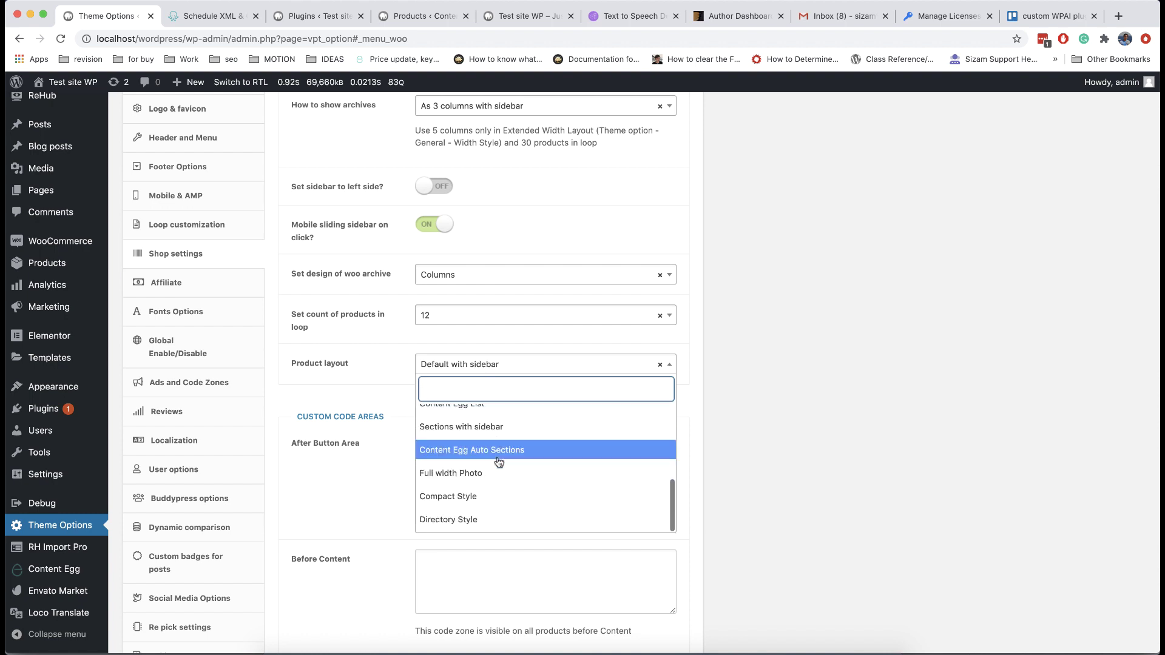
pyautogui.scroll(1, 504, 493)
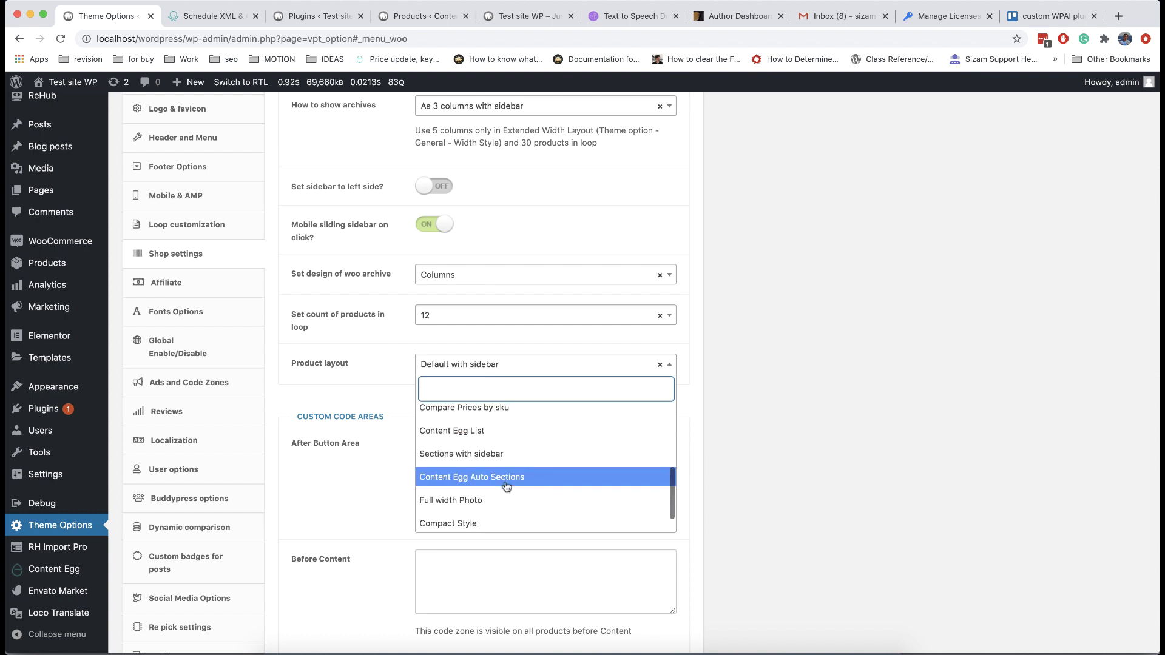
pyautogui.click(511, 432)
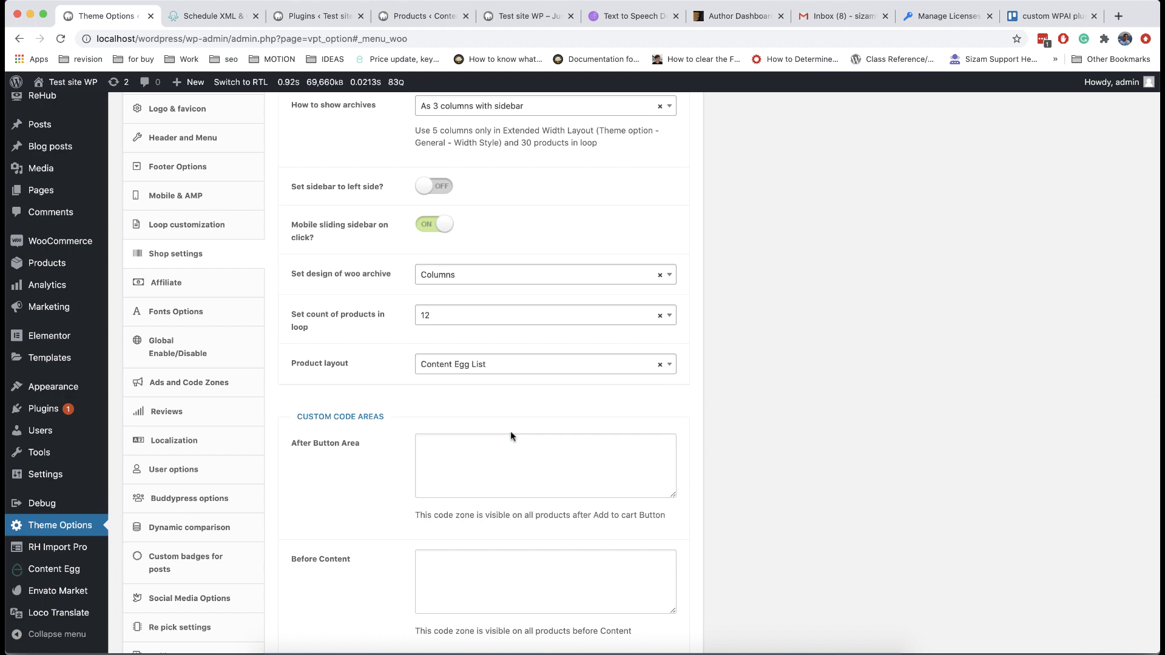
pyautogui.scroll(3, 492, 413)
pyautogui.scroll(2, 549, 350)
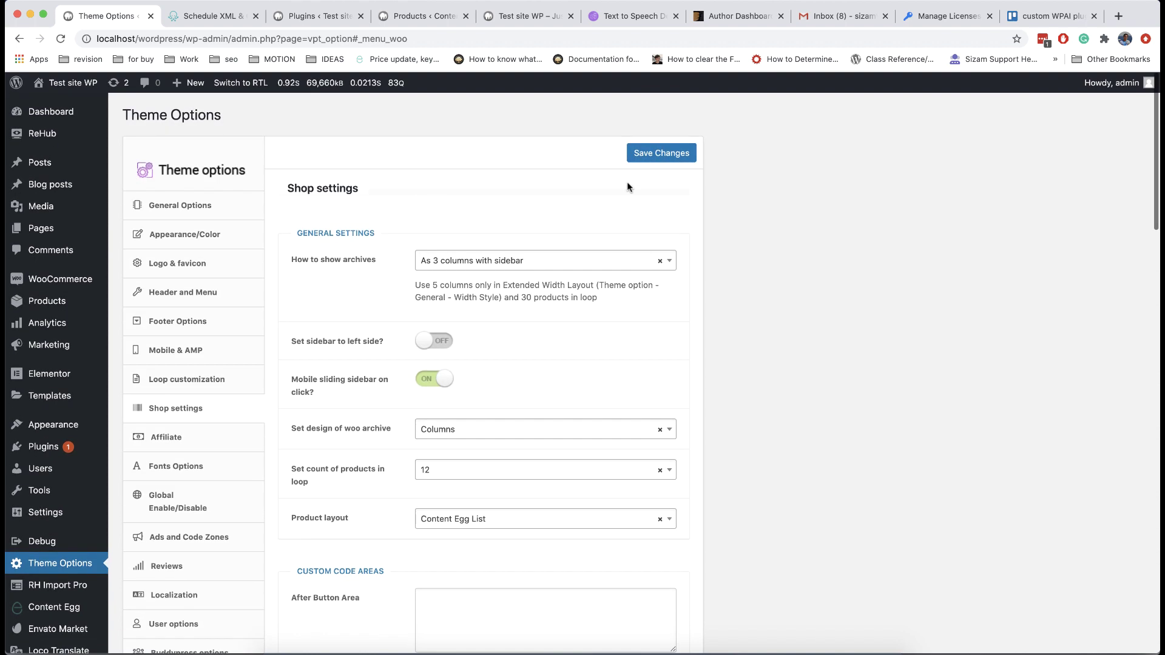
pyautogui.click(645, 154)
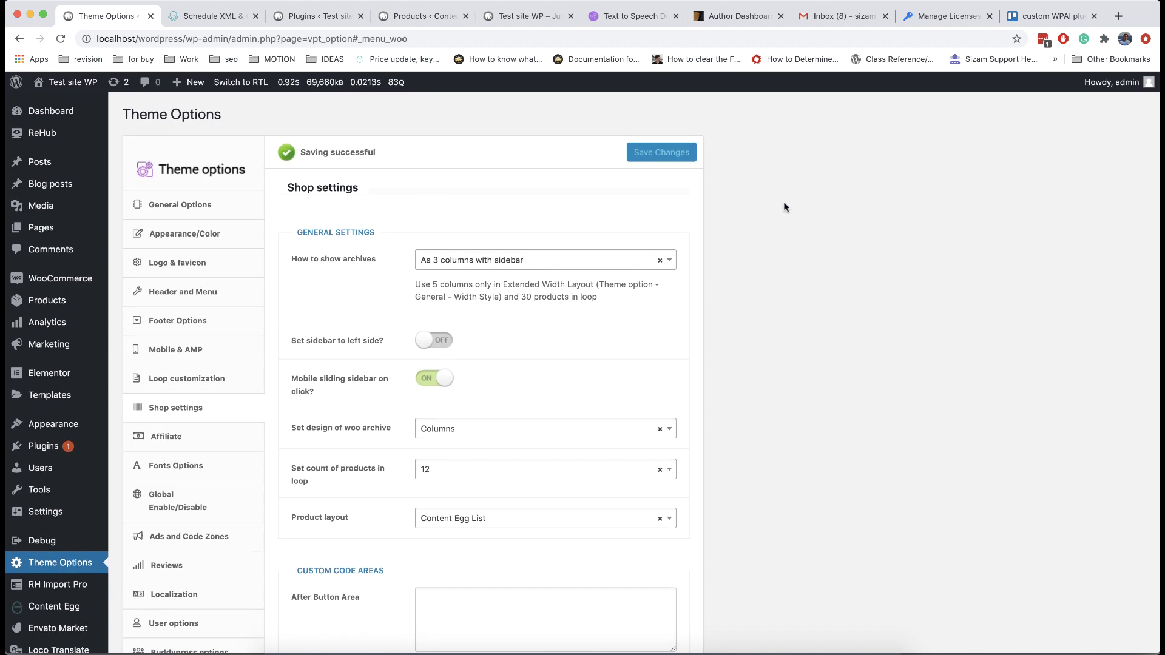
# Step: Enable the Brand taxonomy and fill it from the merchantname field
pyautogui.scroll(-5, 858, 260)
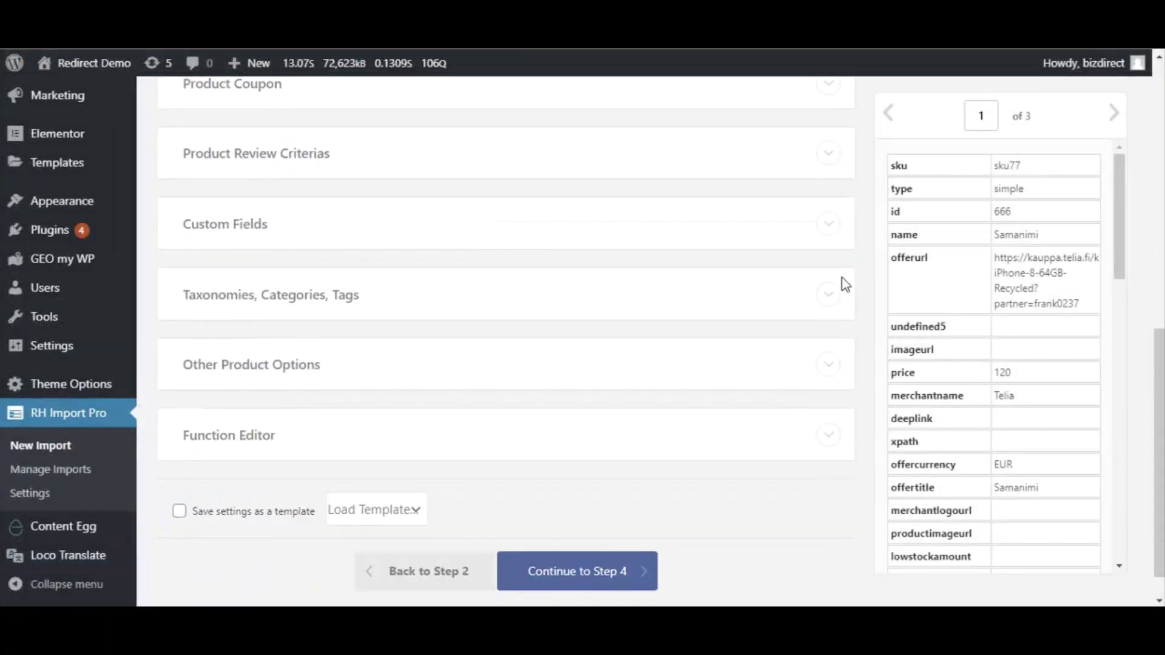
pyautogui.click(831, 296)
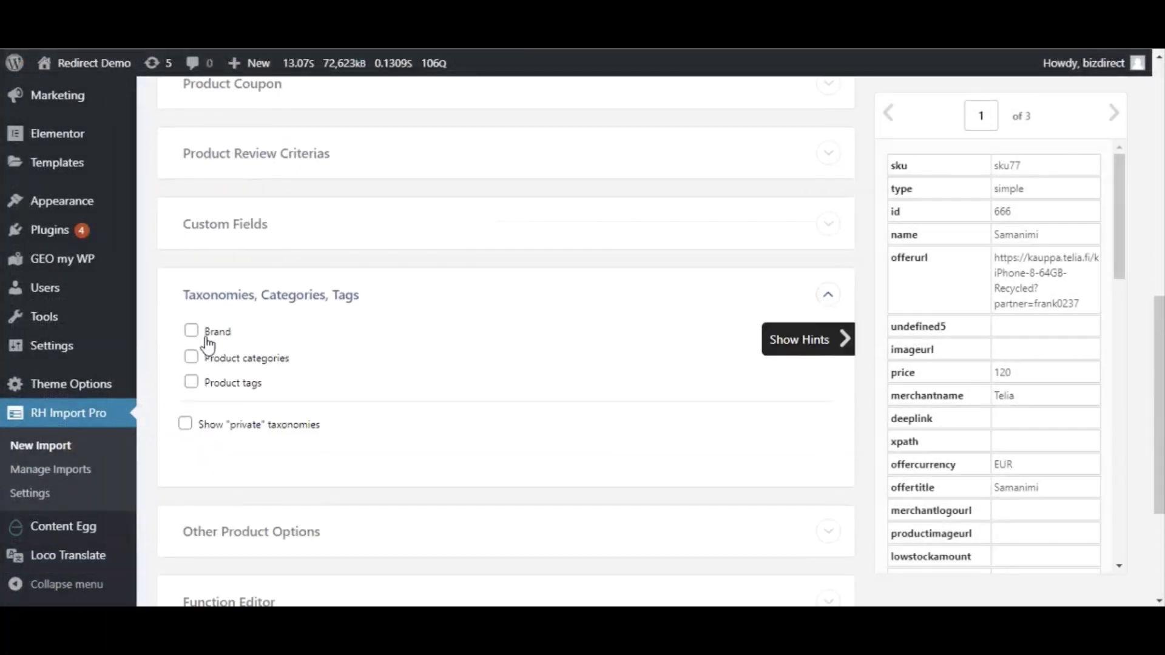
pyautogui.click(191, 331)
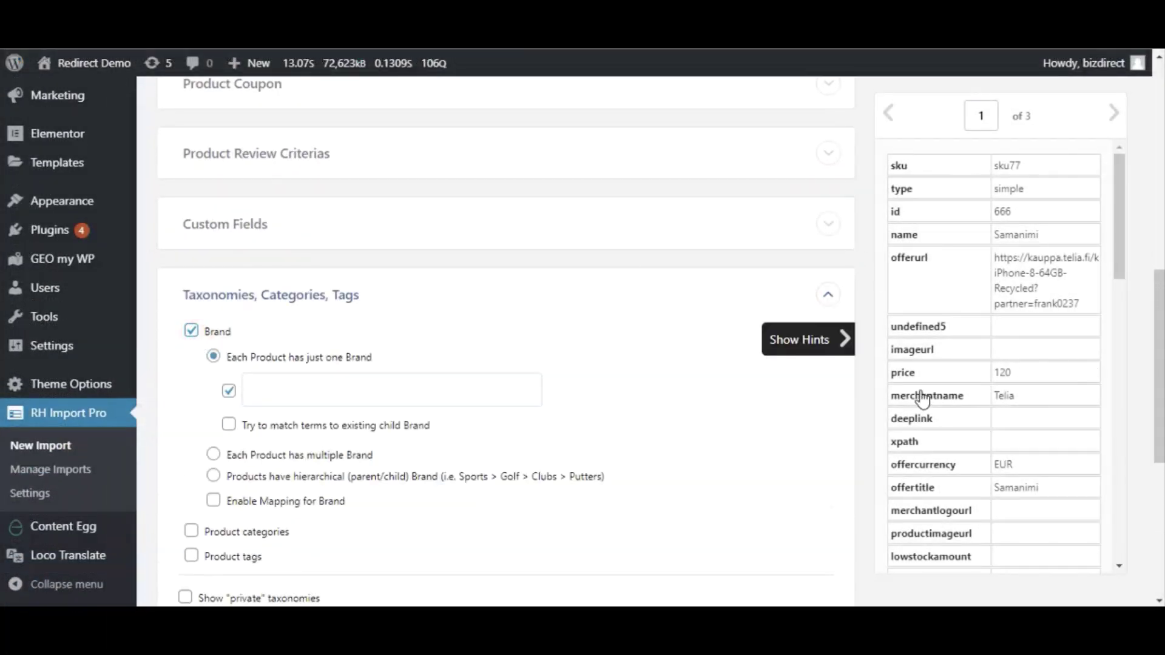
pyautogui.moveTo(923, 395); pyautogui.dragTo(499, 380)
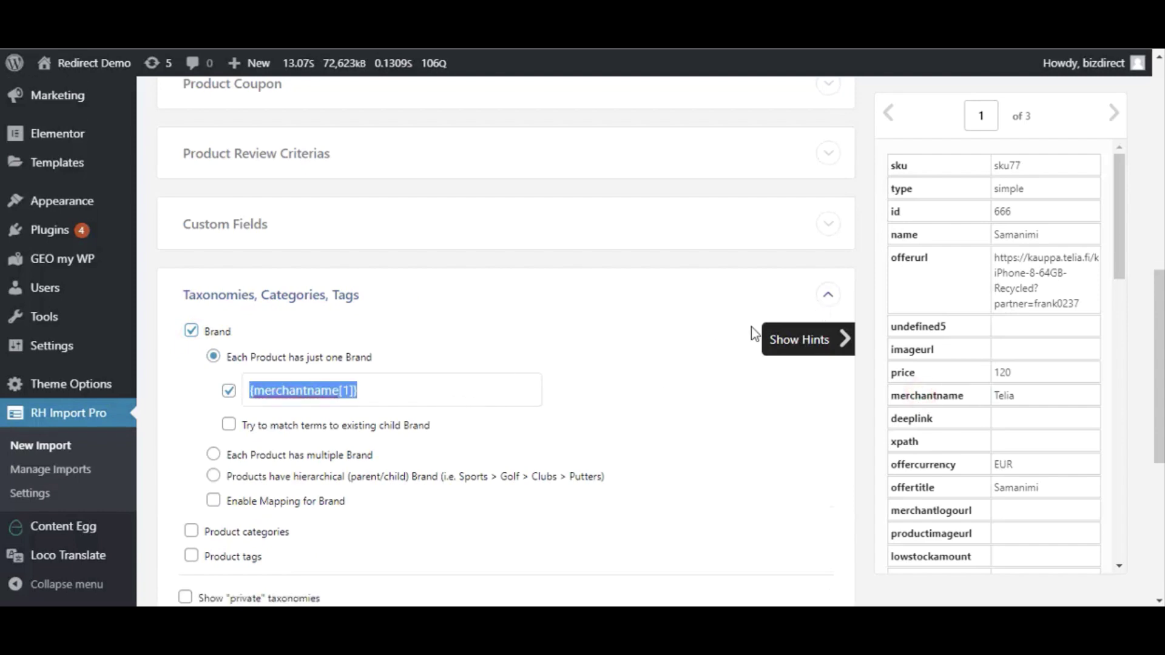
pyautogui.scroll(-5, 634, 346)
# Step: Enable hierarchical Product categories taken entirely from the categories field
pyautogui.click(192, 278)
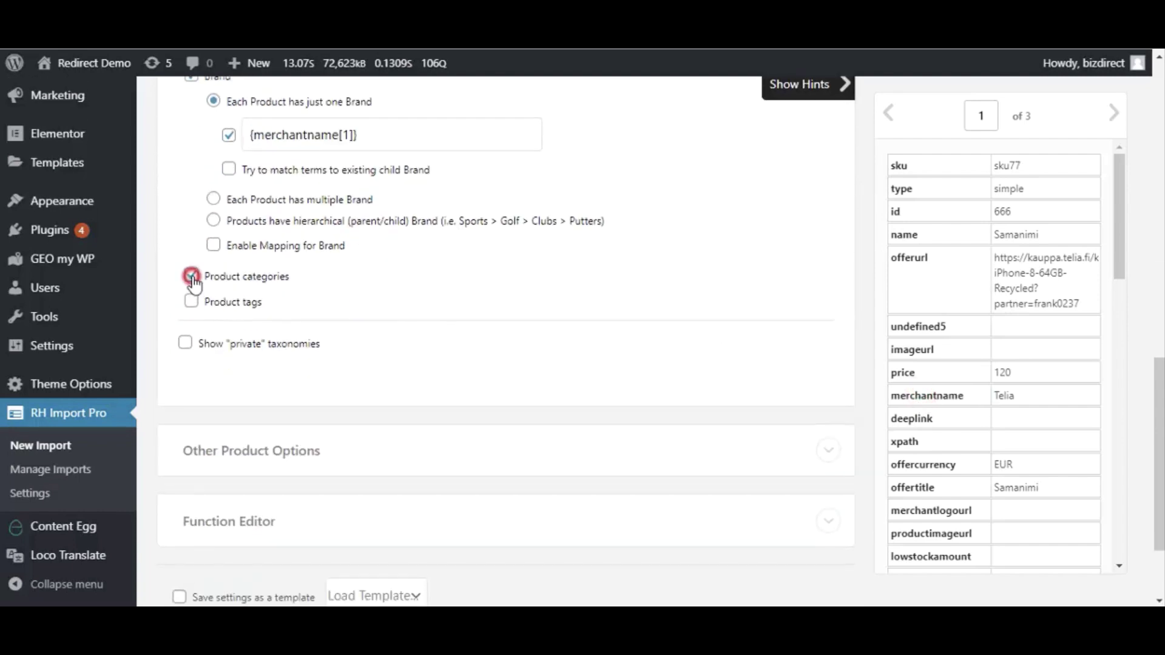
pyautogui.moveTo(1120, 218); pyautogui.dragTo(1119, 485)
pyautogui.click(213, 420)
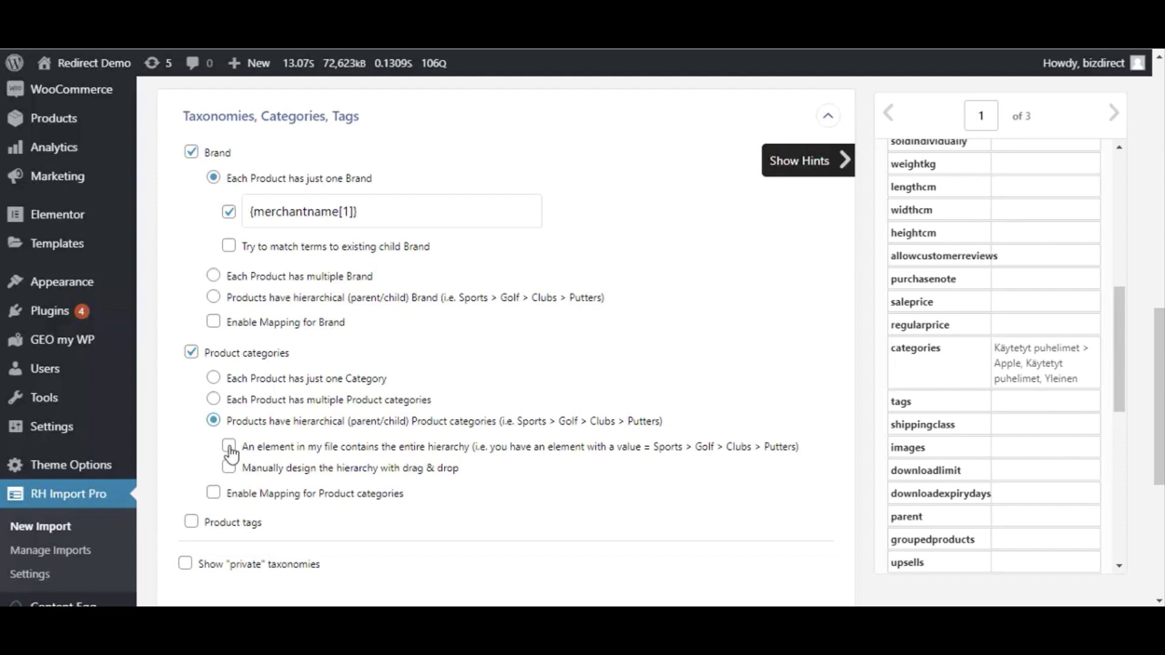
pyautogui.click(228, 446)
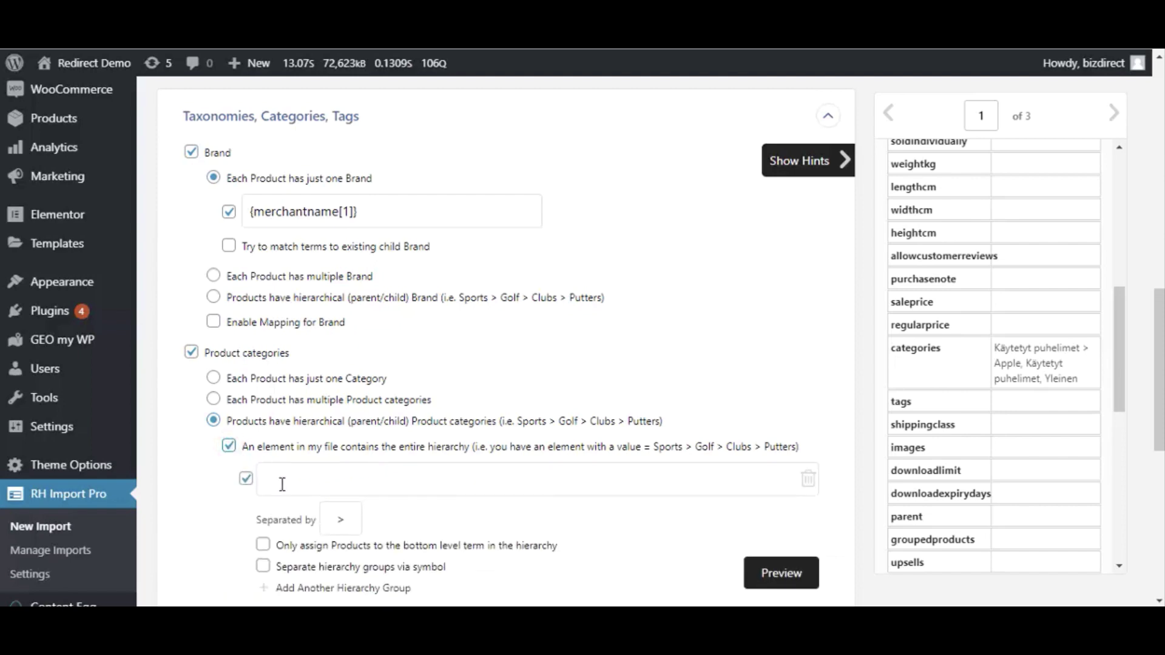
pyautogui.moveTo(929, 352); pyautogui.dragTo(517, 486)
pyautogui.scroll(-2, 517, 476)
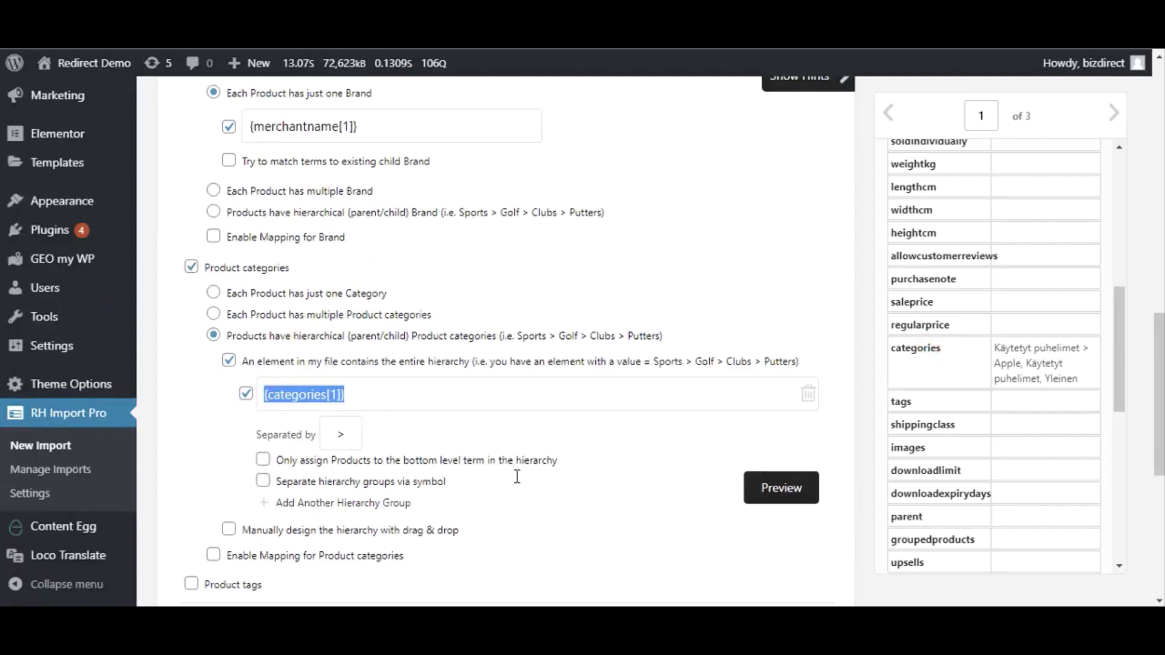
pyautogui.scroll(-6, 519, 478)
pyautogui.scroll(10, 716, 374)
pyautogui.click(830, 202)
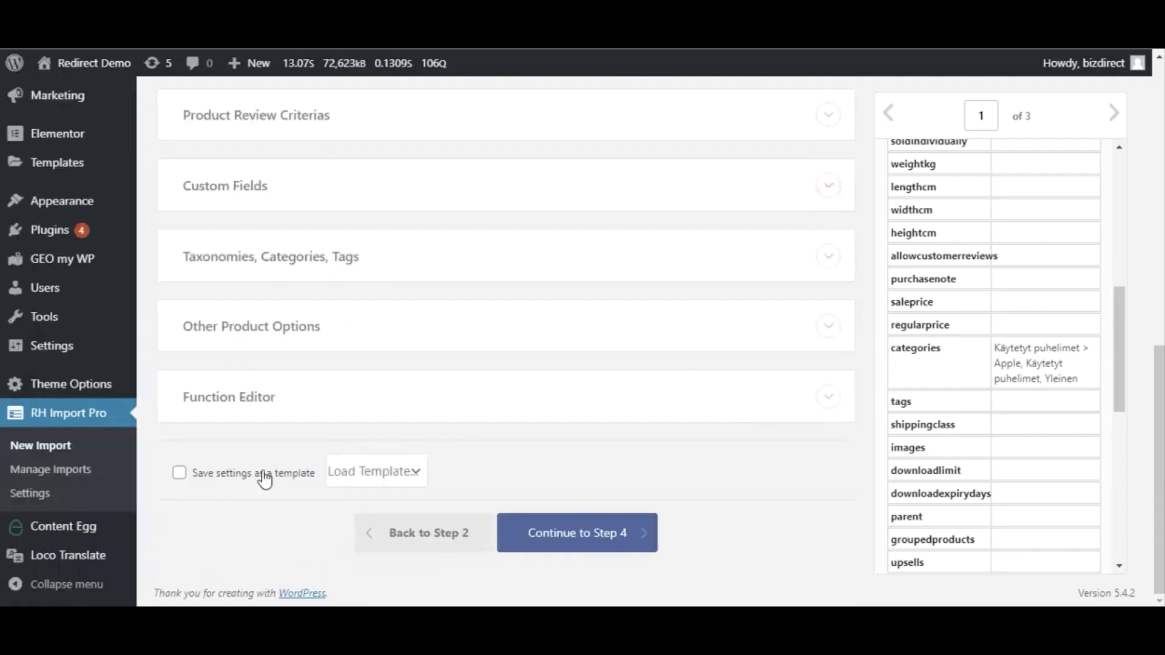
# Step: Save these import settings as a template named WC_Comparison
pyautogui.click(180, 473)
pyautogui.click(352, 477)
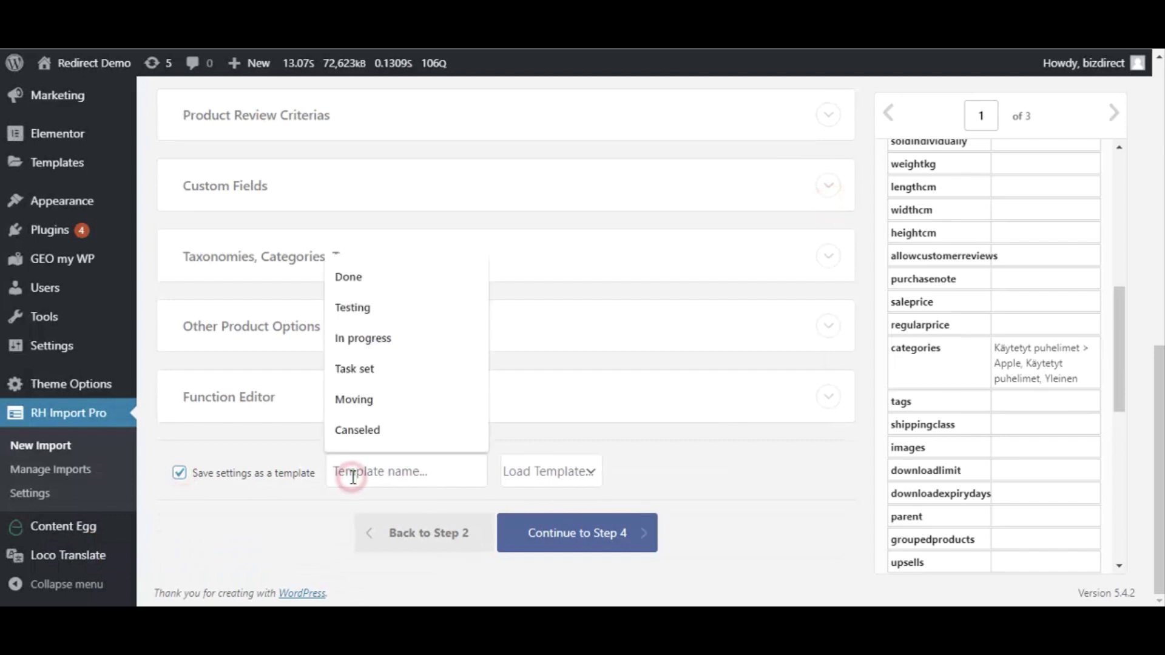
pyautogui.write('WC_Comparison')
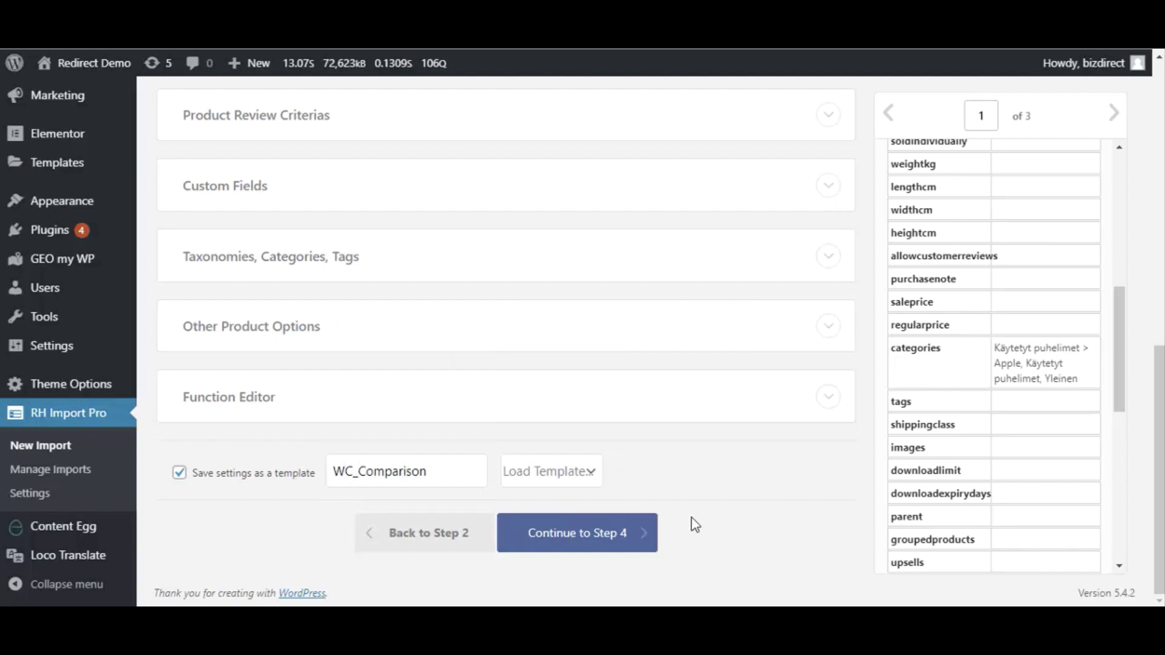
# Step: In Step 4, set {sku[1]} as the Unique Identifier and continue to confirmation
pyautogui.click(603, 531)
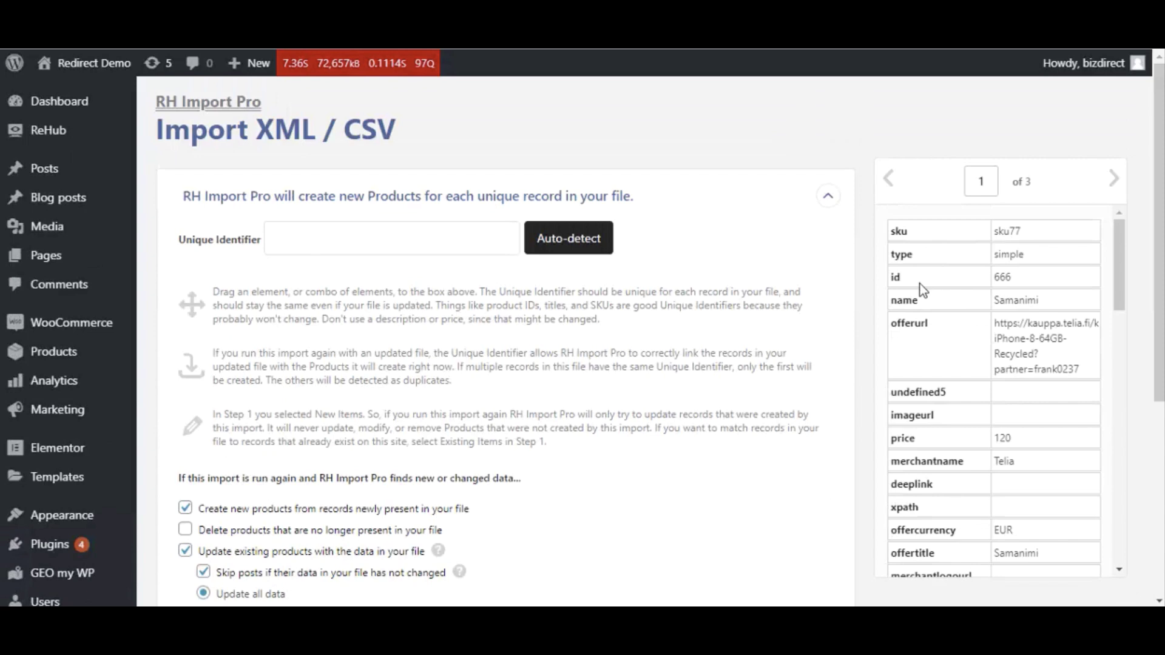
pyautogui.moveTo(901, 232); pyautogui.dragTo(423, 241)
pyautogui.scroll(-5, 731, 243)
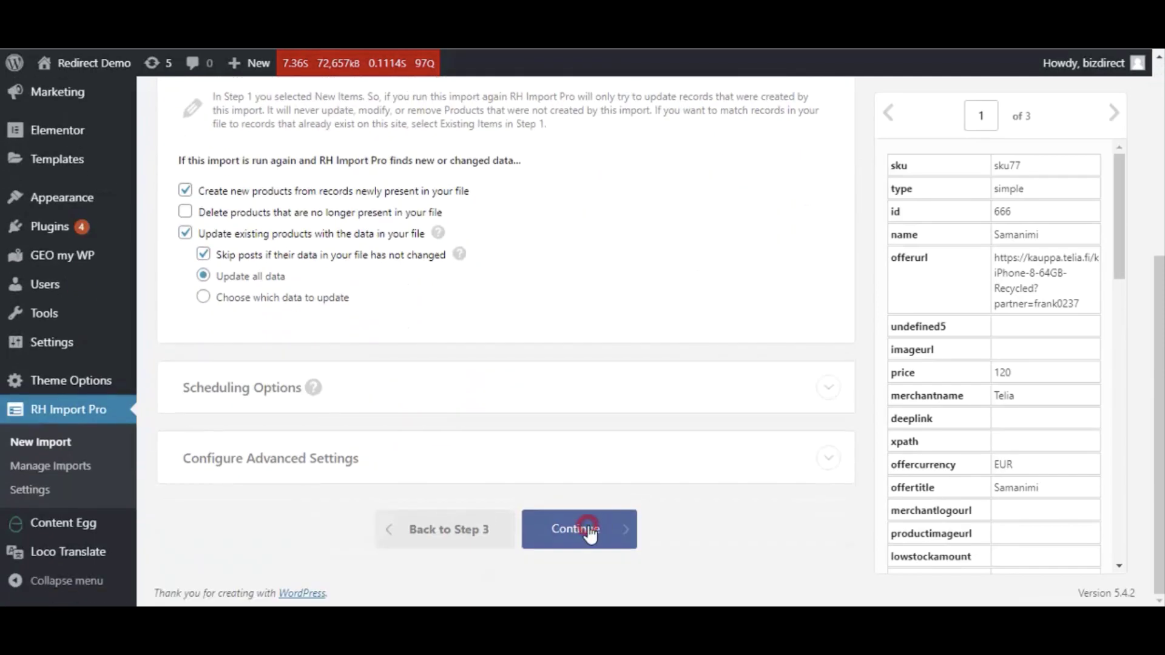
pyautogui.click(591, 534)
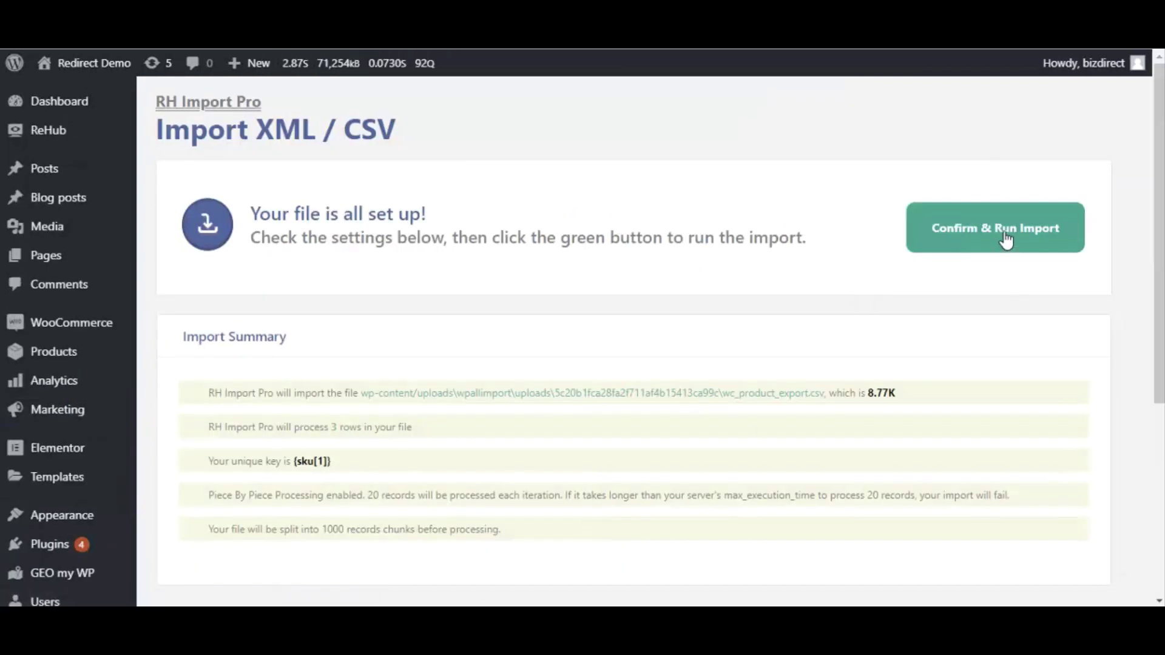
# Step: Confirm and run the import of the 3 wc_product_export.csv records
pyautogui.click(1005, 234)
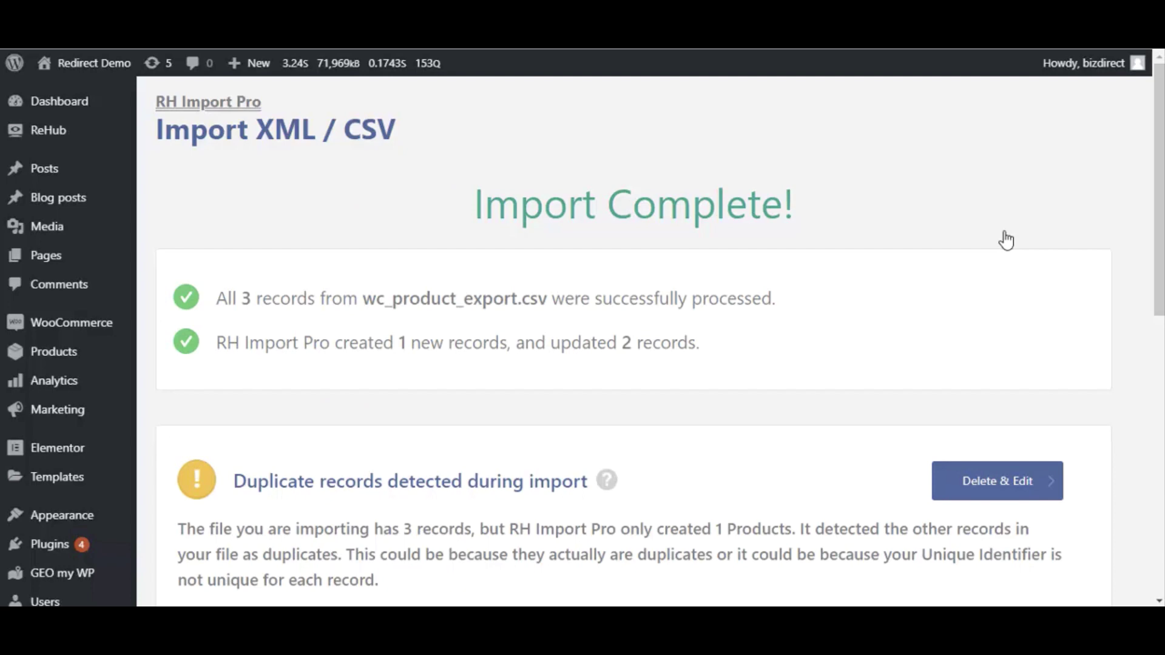
# Step: Open All Products in a new tab and view the imported Samanimi product page
pyautogui.moveTo(77, 359)
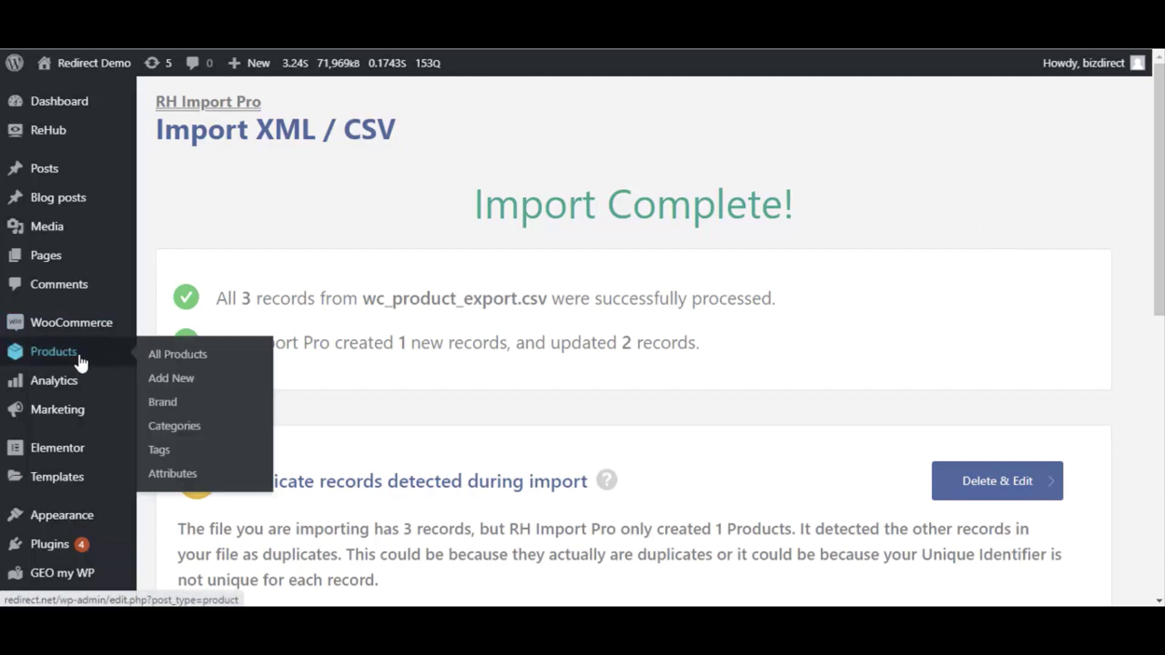
pyautogui.rightClick(147, 362)
pyautogui.click(163, 365)
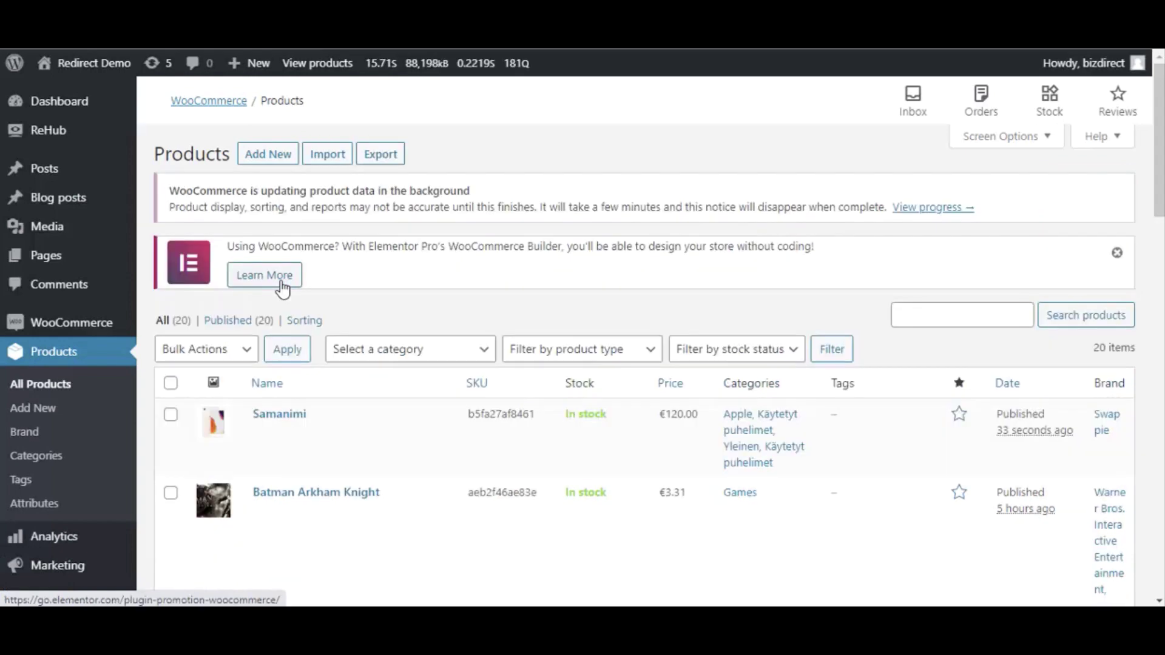
pyautogui.scroll(-3, 312, 325)
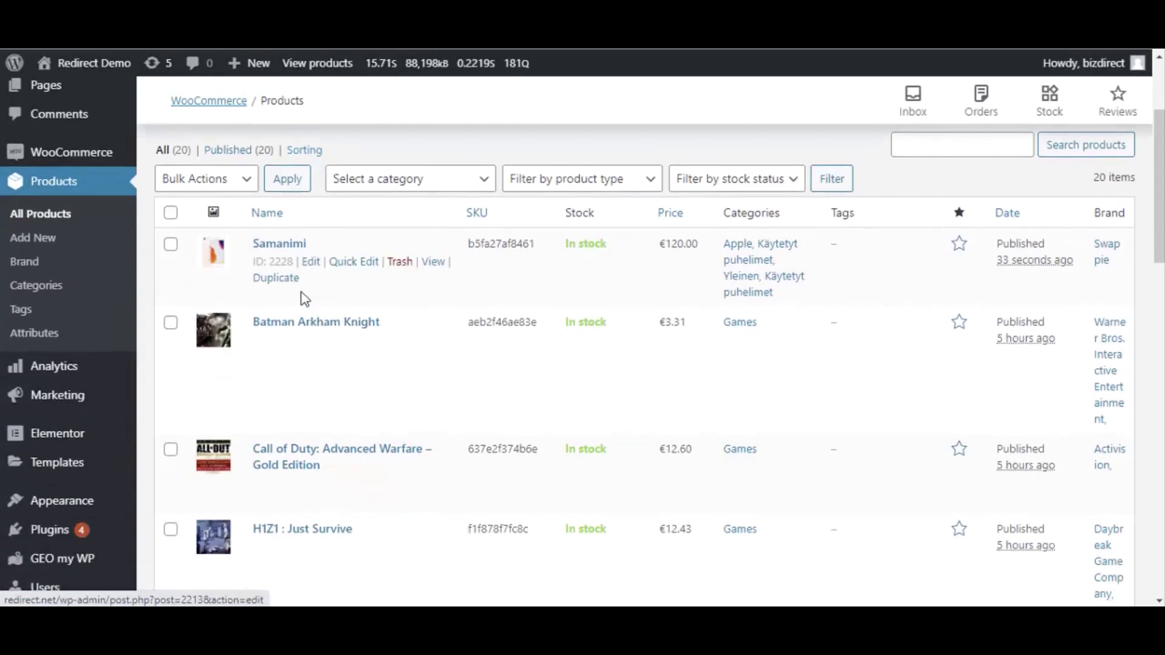
pyautogui.click(430, 263)
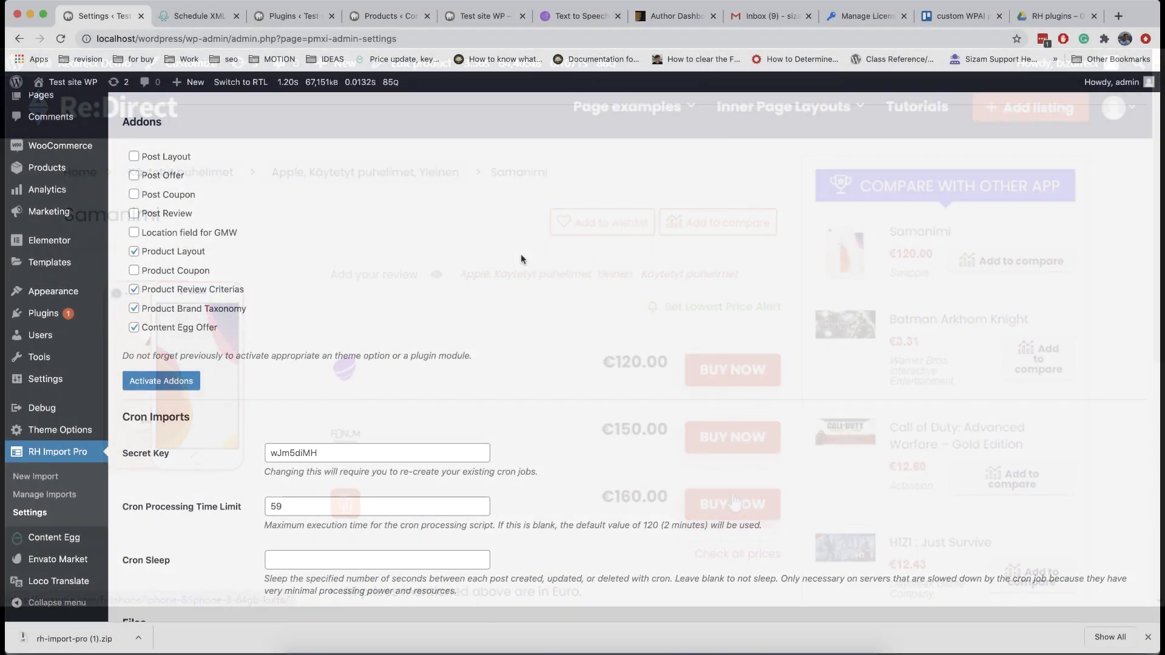
pyautogui.scroll(5, 521, 259)
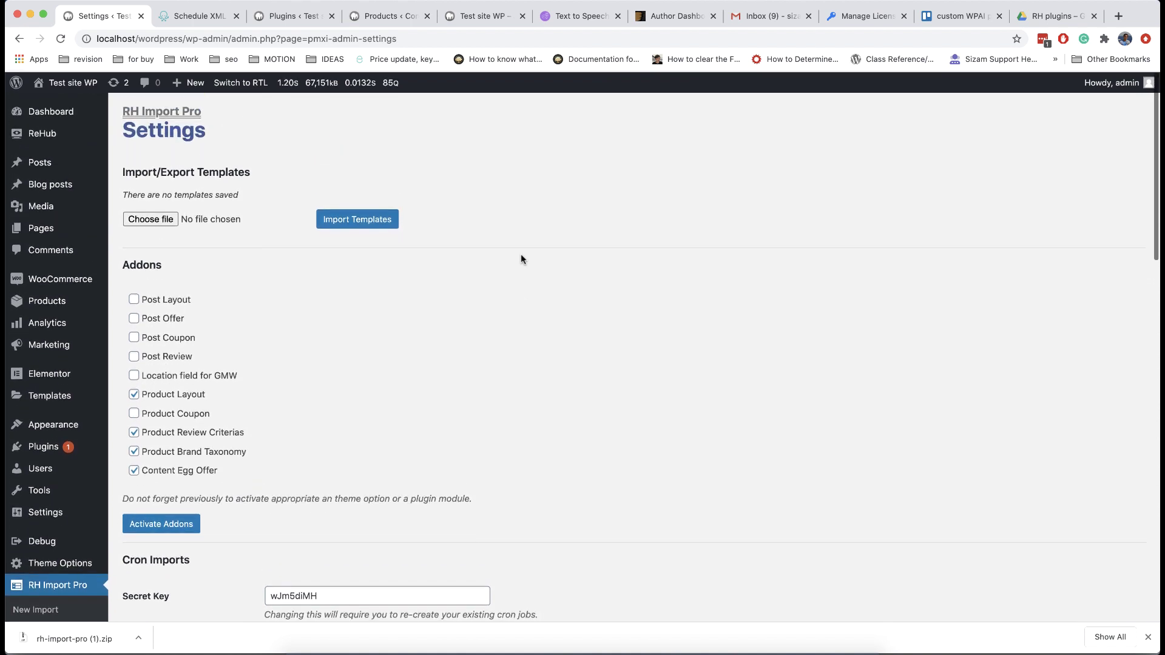
pyautogui.scroll(-1, 521, 260)
pyautogui.scroll(-3, 135, 567)
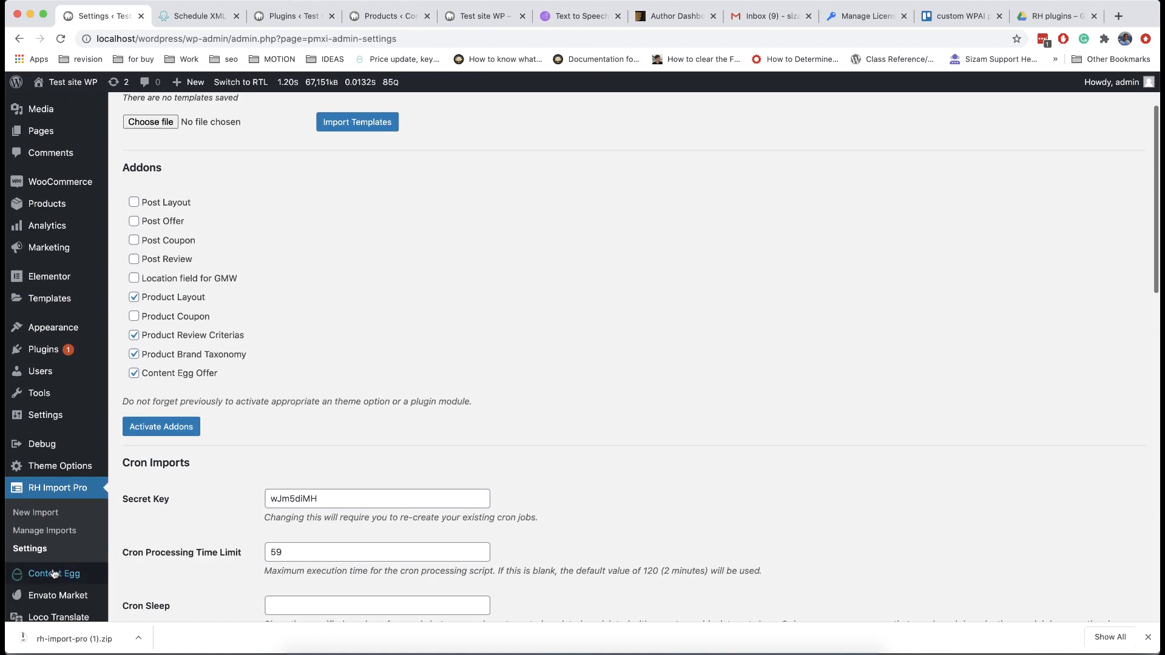
pyautogui.scroll(-18, 261, 448)
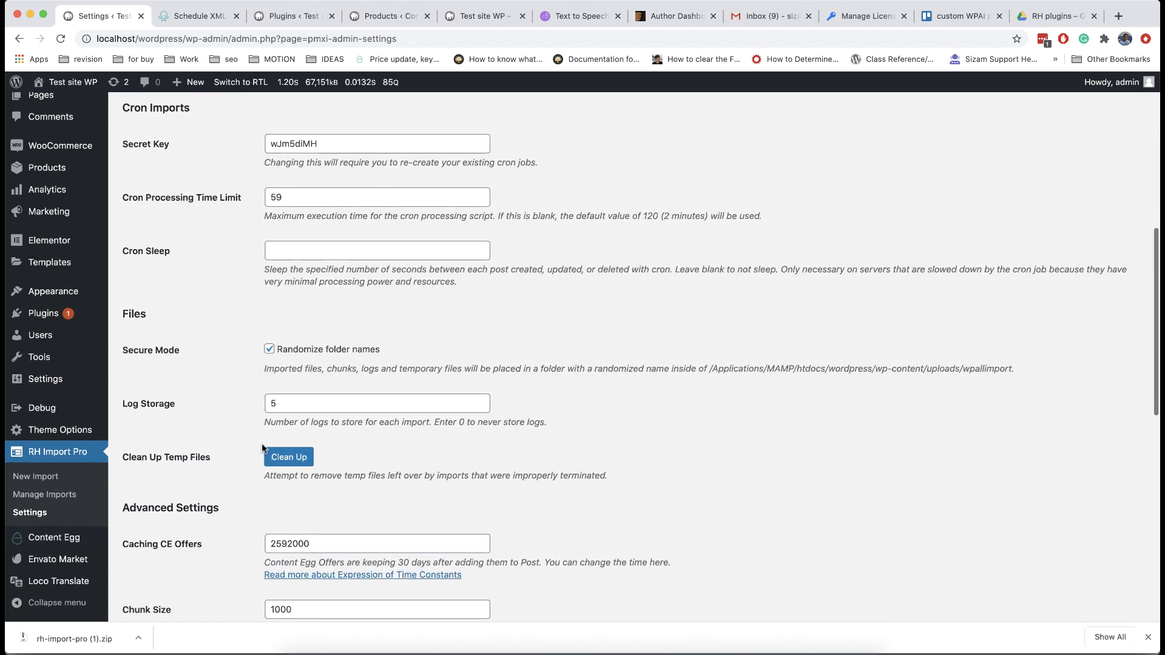
pyautogui.scroll(-3, 261, 447)
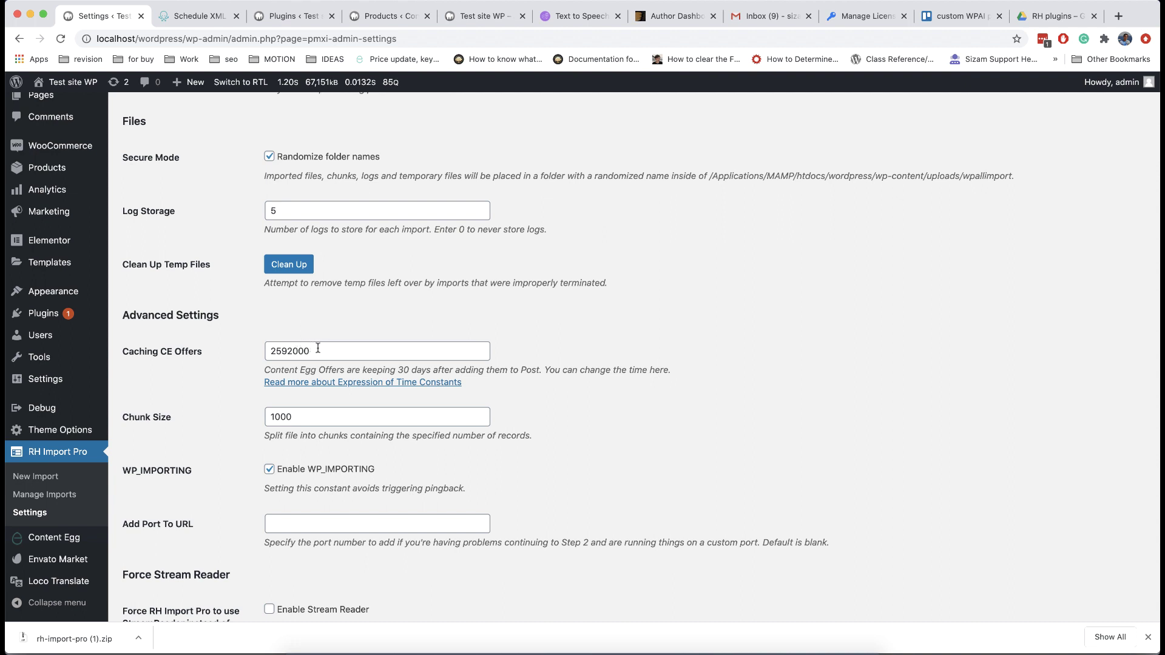
pyautogui.click(318, 350)
pyautogui.scroll(-1, 545, 333)
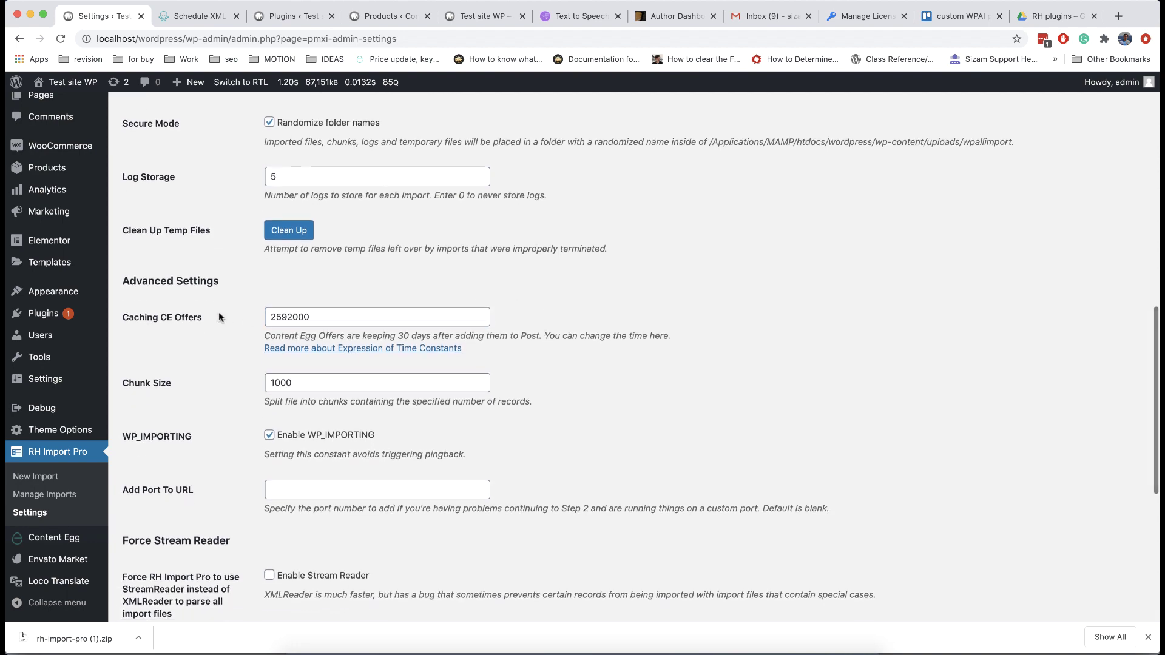
pyautogui.scroll(-5, 188, 322)
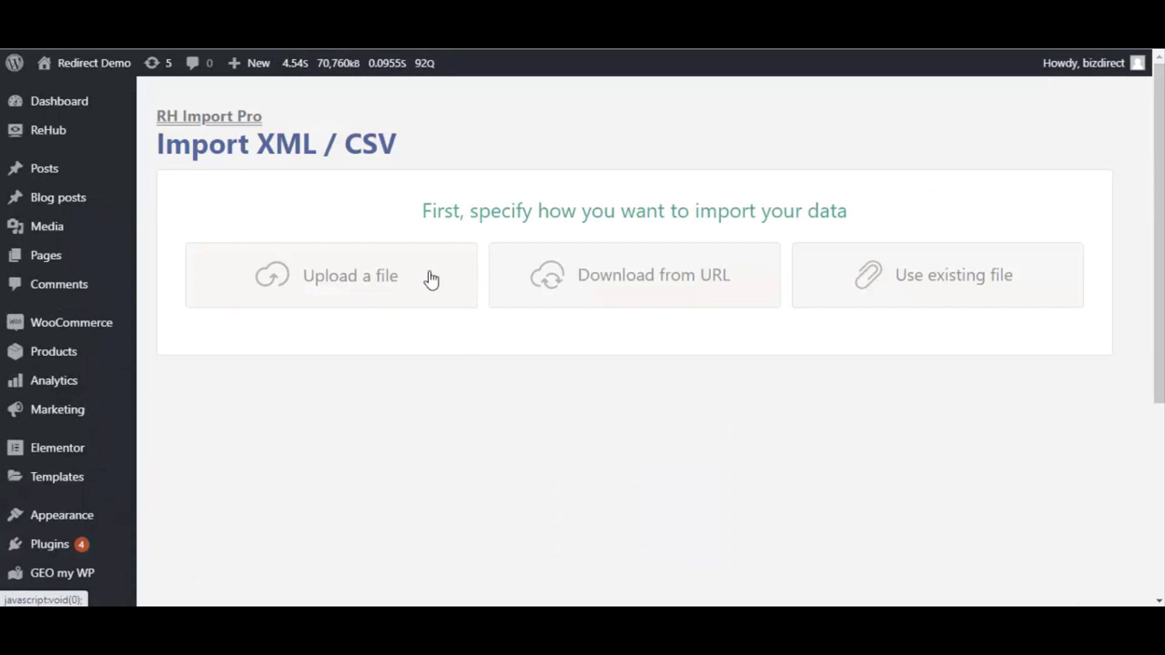
# Step: Upload swappie.csv as the import feed file
pyautogui.click(432, 279)
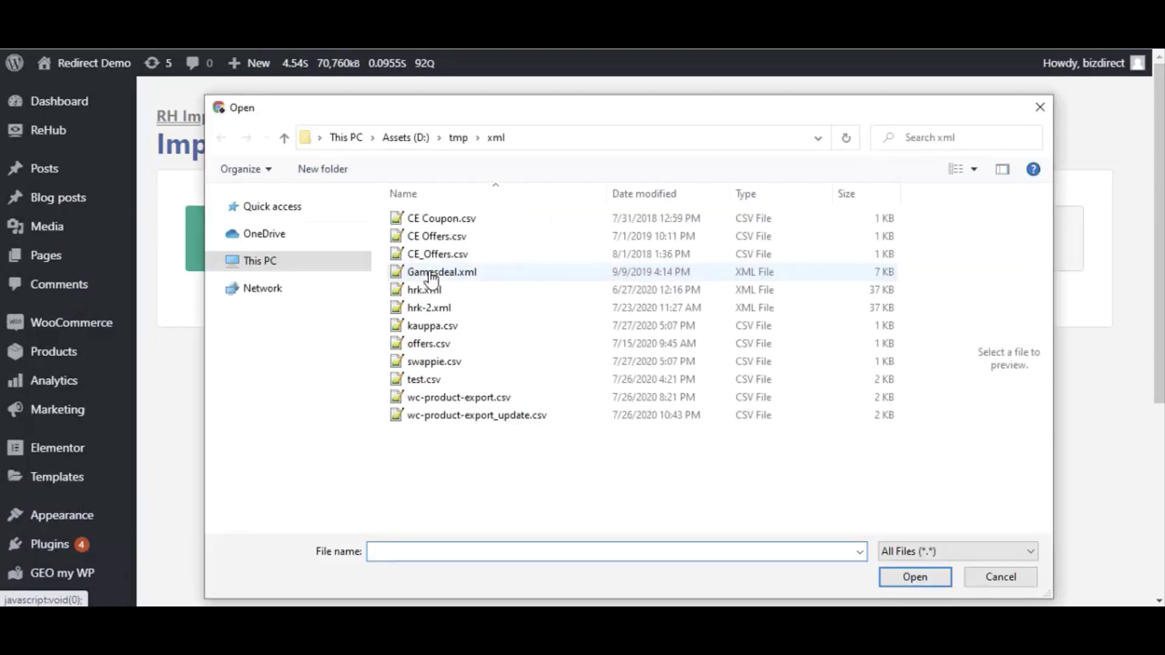
pyautogui.click(429, 362)
pyautogui.click(923, 577)
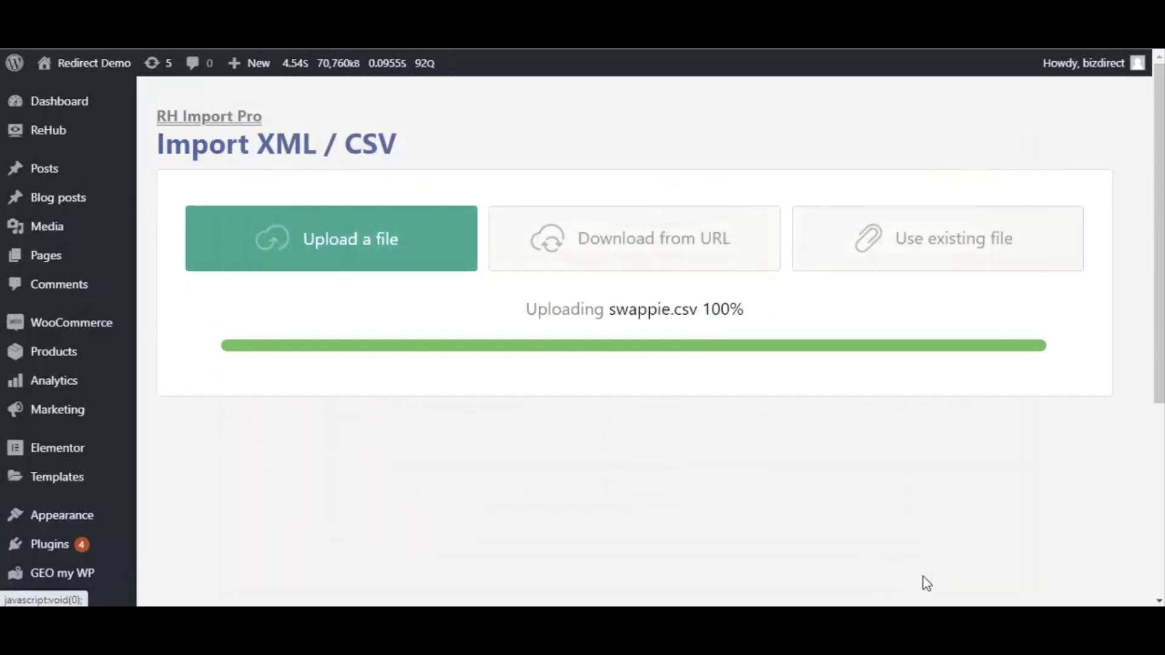
# Step: Target existing WooCommerce Products and continue through to the Step 3 mapping
pyautogui.scroll(-3, 812, 310)
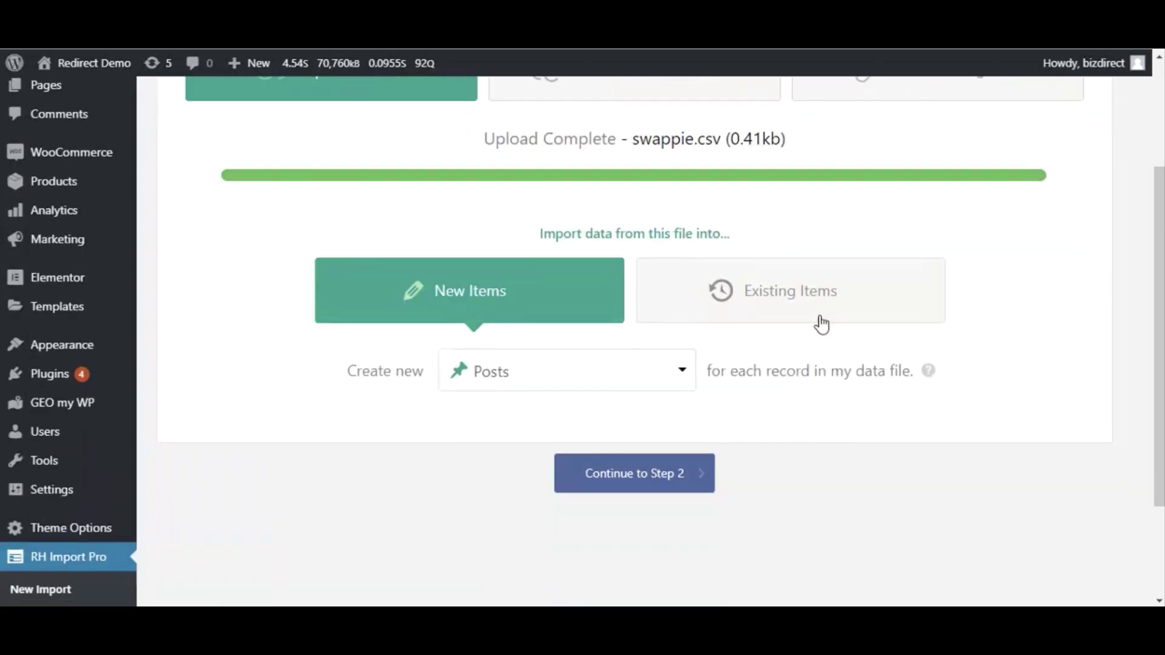
pyautogui.click(807, 303)
pyautogui.click(693, 376)
pyautogui.click(591, 481)
pyautogui.click(621, 484)
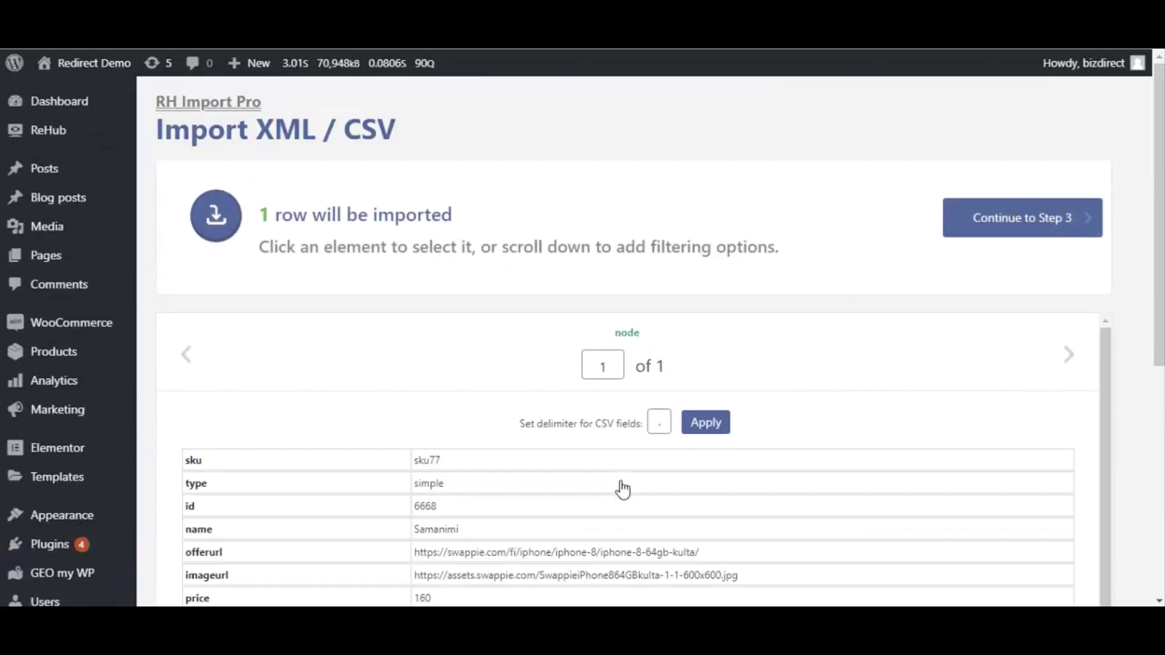
pyautogui.click(978, 216)
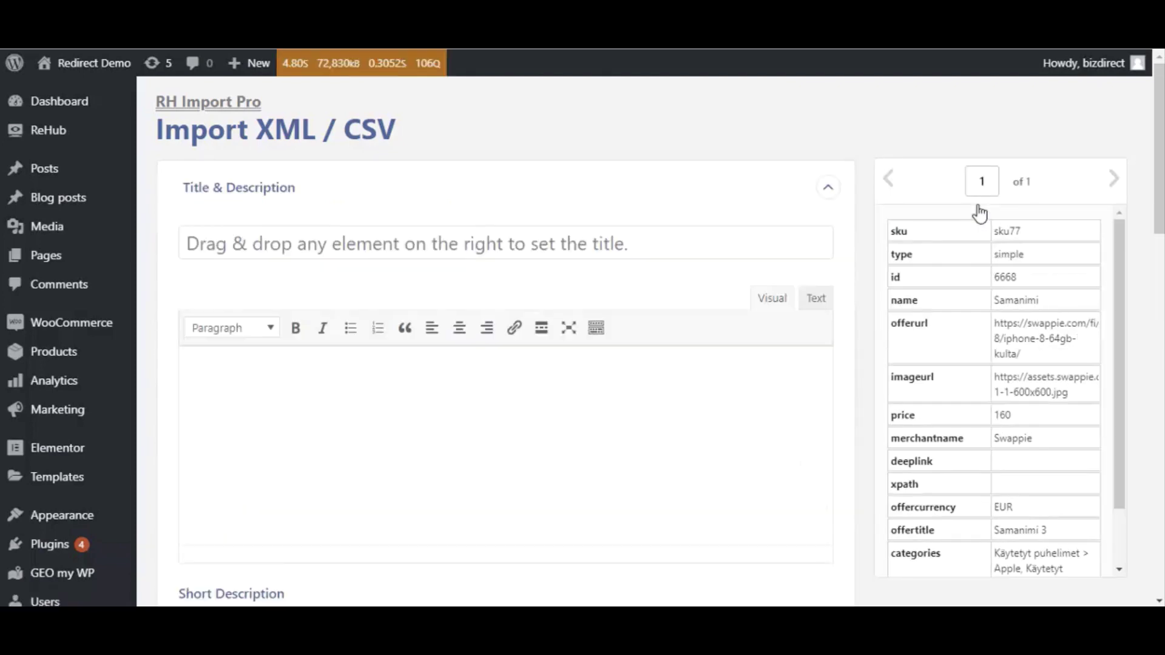
# Step: Load the WC_Feeds mapping template
pyautogui.scroll(-15, 853, 291)
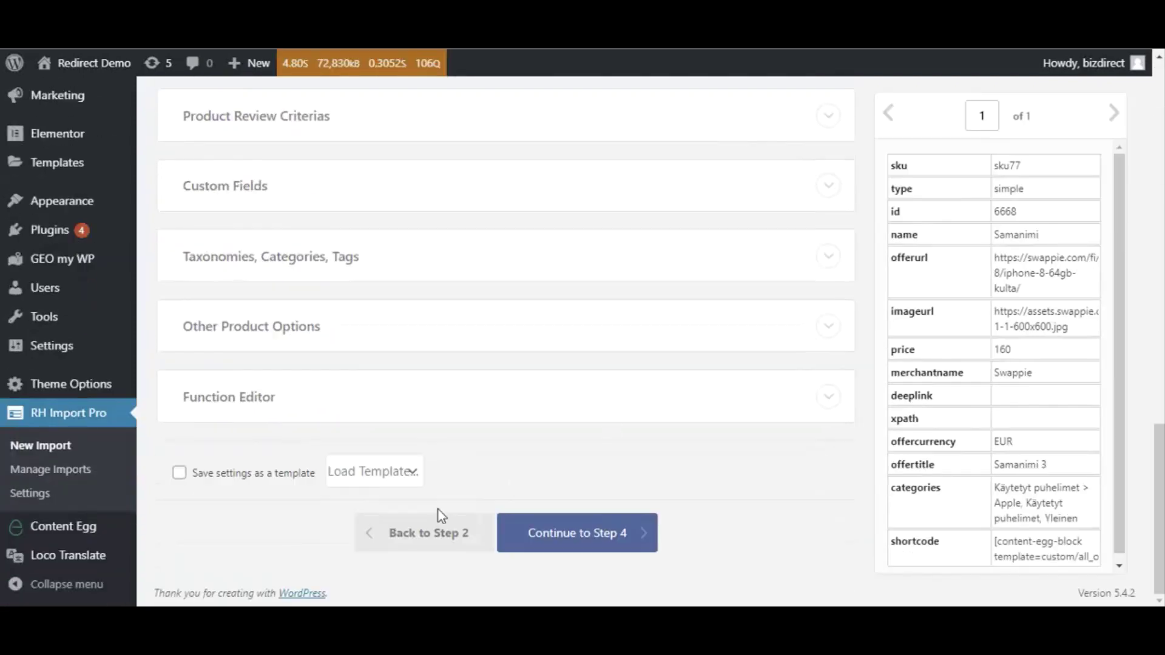
pyautogui.click(412, 473)
pyautogui.click(394, 587)
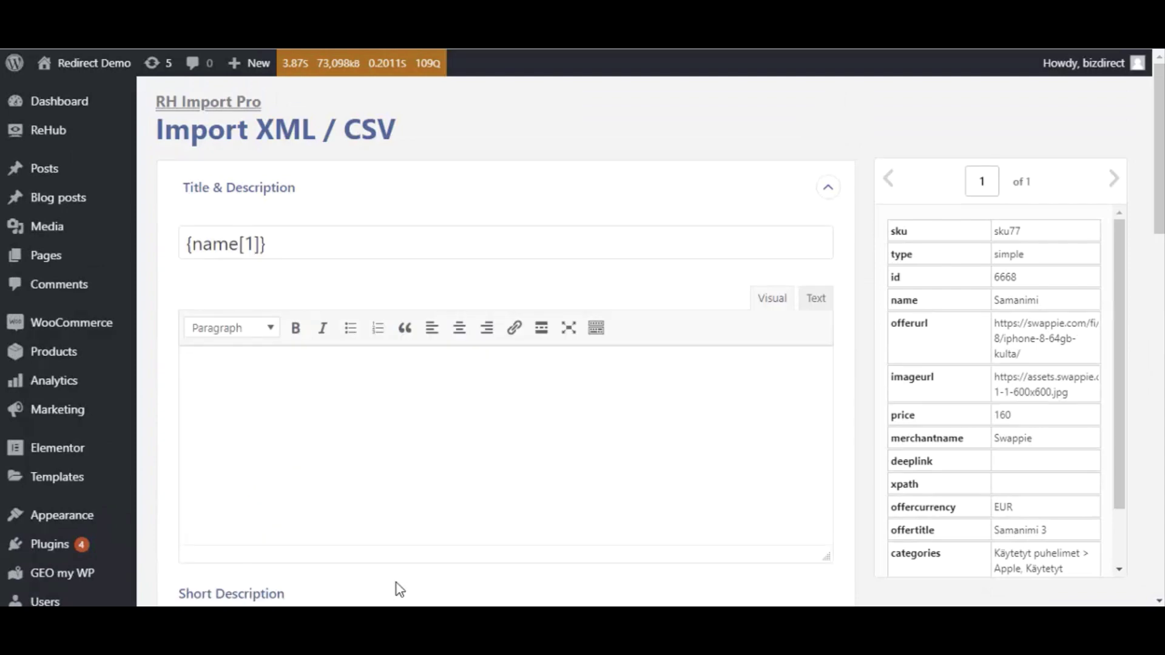
# Step: Review the Title, WooCommerce Add-On and Content Egg Offer field mappings
pyautogui.scroll(-2, 570, 361)
pyautogui.click(829, 103)
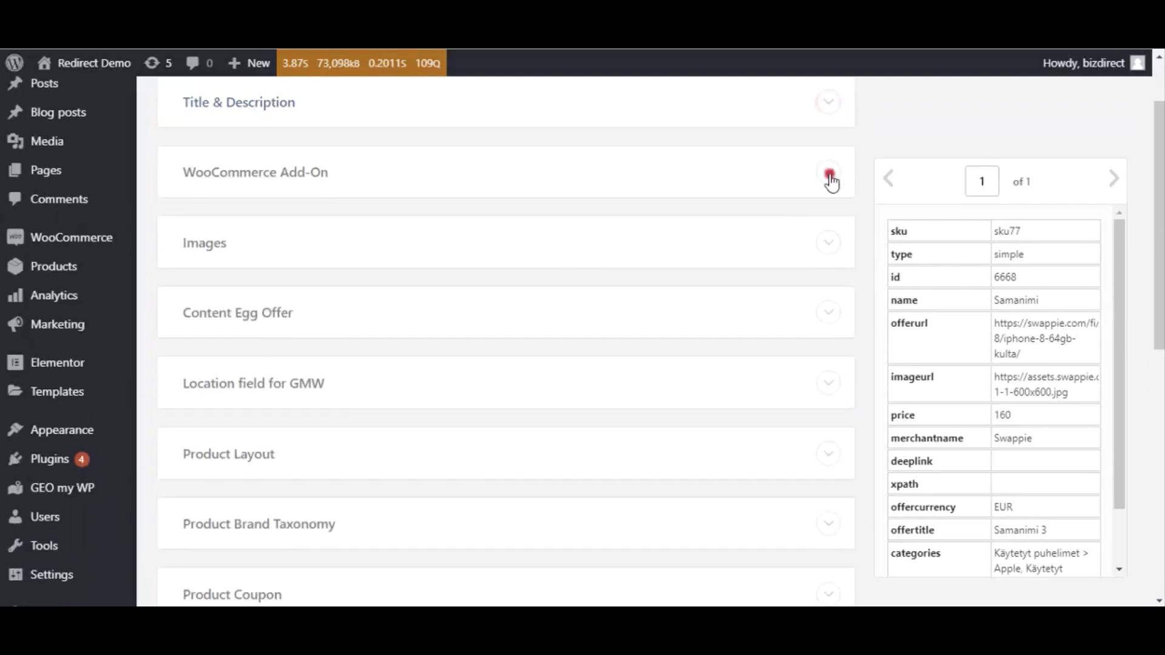
pyautogui.click(829, 175)
pyautogui.click(831, 175)
pyautogui.scroll(-4, 832, 170)
pyautogui.click(825, 135)
pyautogui.scroll(-2, 708, 244)
pyautogui.scroll(-10, 706, 243)
pyautogui.scroll(11, 705, 240)
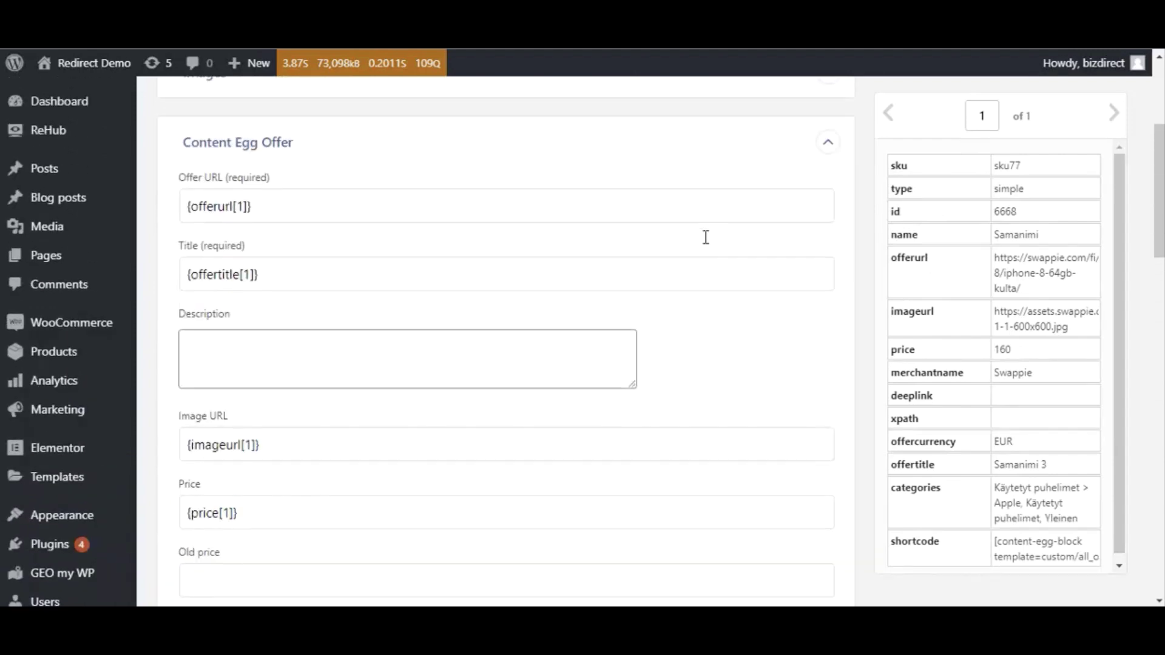
pyautogui.click(828, 142)
# Step: Check the Product Layout and Taxonomies sections, then continue to Step 4
pyautogui.scroll(-1, 832, 155)
pyautogui.click(825, 195)
pyautogui.click(824, 193)
pyautogui.scroll(-5, 825, 198)
pyautogui.click(827, 297)
pyautogui.scroll(-5, 825, 304)
pyautogui.scroll(4, 828, 303)
pyautogui.click(829, 209)
pyautogui.click(594, 530)
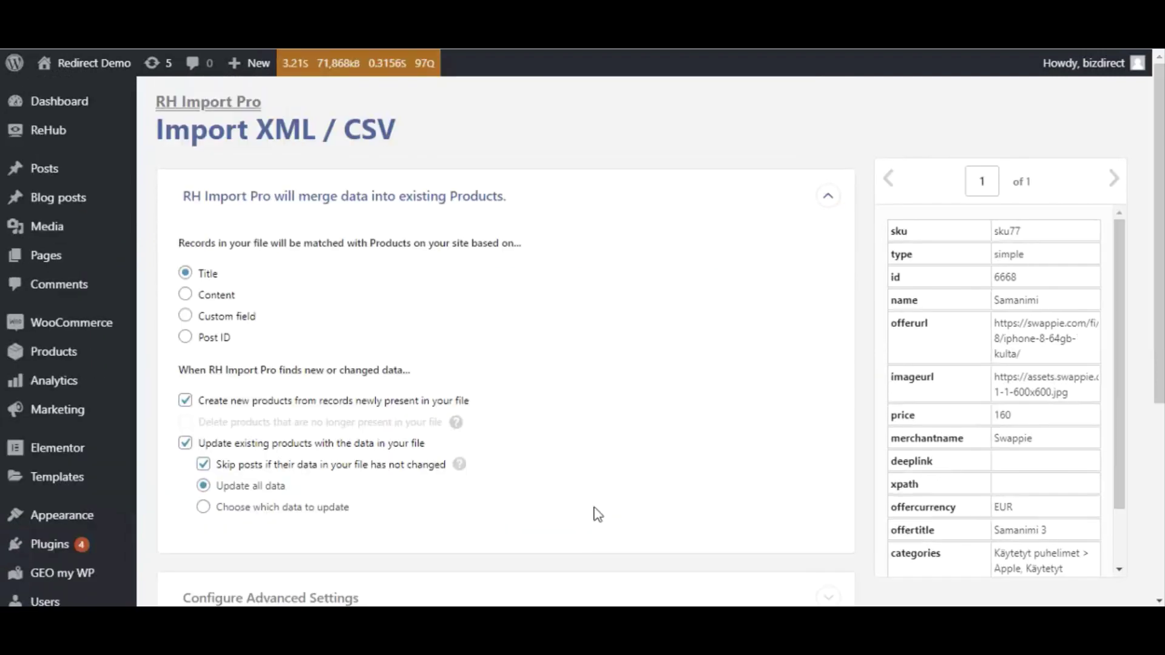
# Step: Match records by the custom field _ce_unique_pid instead of _sku
pyautogui.click(237, 319)
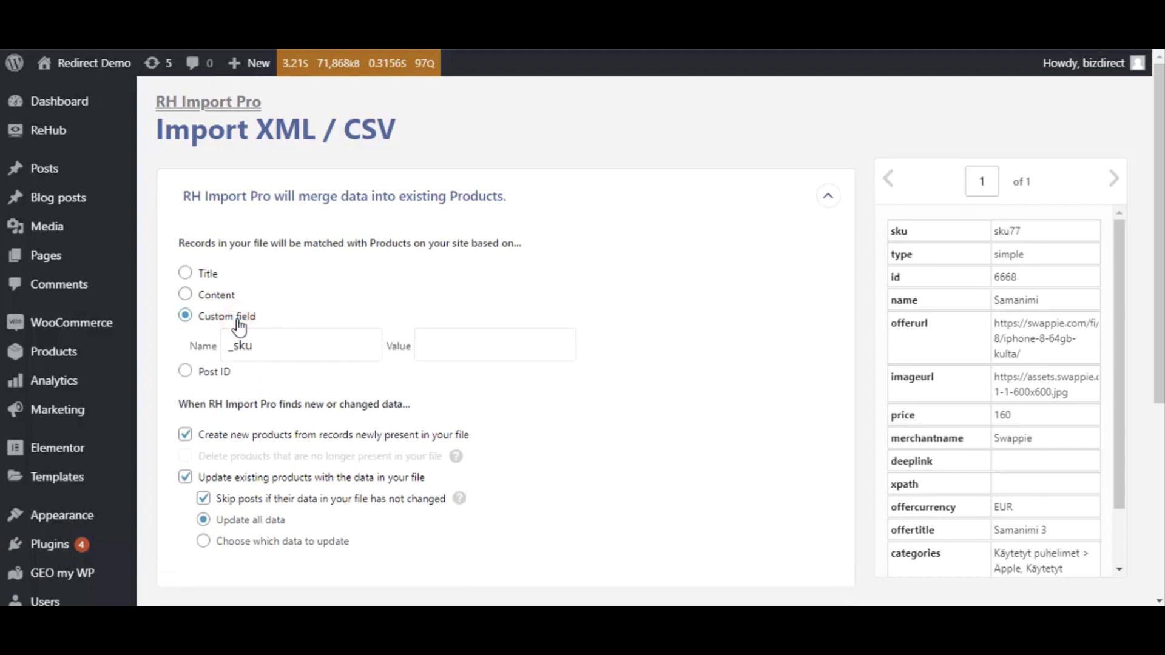
pyautogui.doubleClick(258, 343)
pyautogui.press('BackSpace')
pyautogui.click(233, 342)
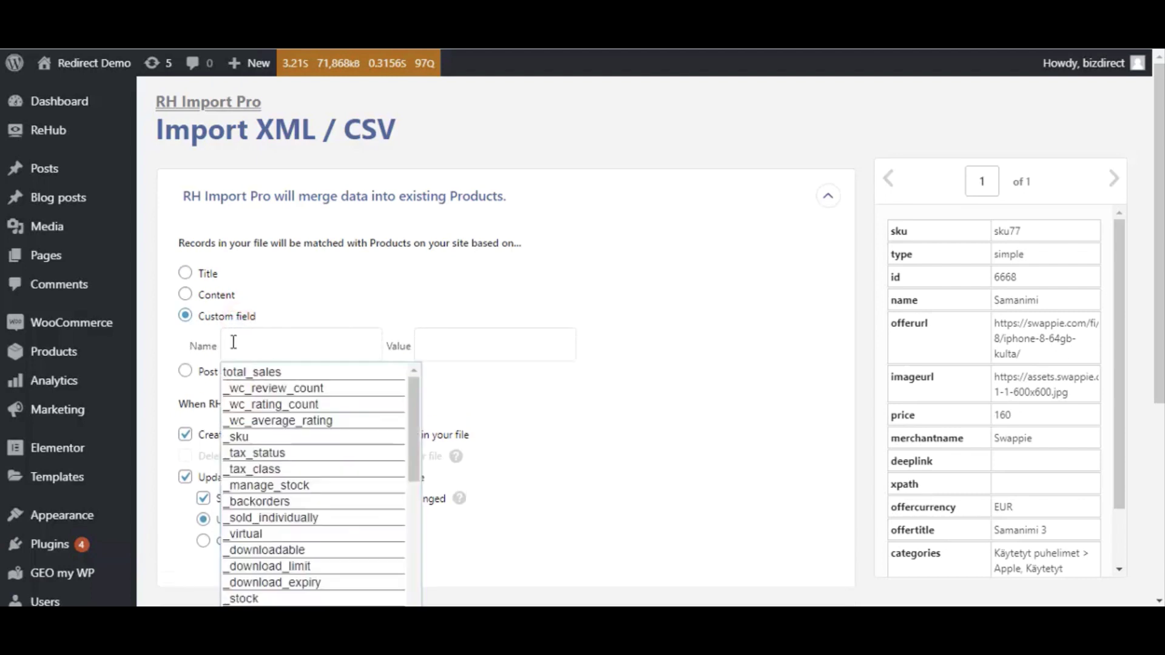
pyautogui.scroll(-2, 339, 454)
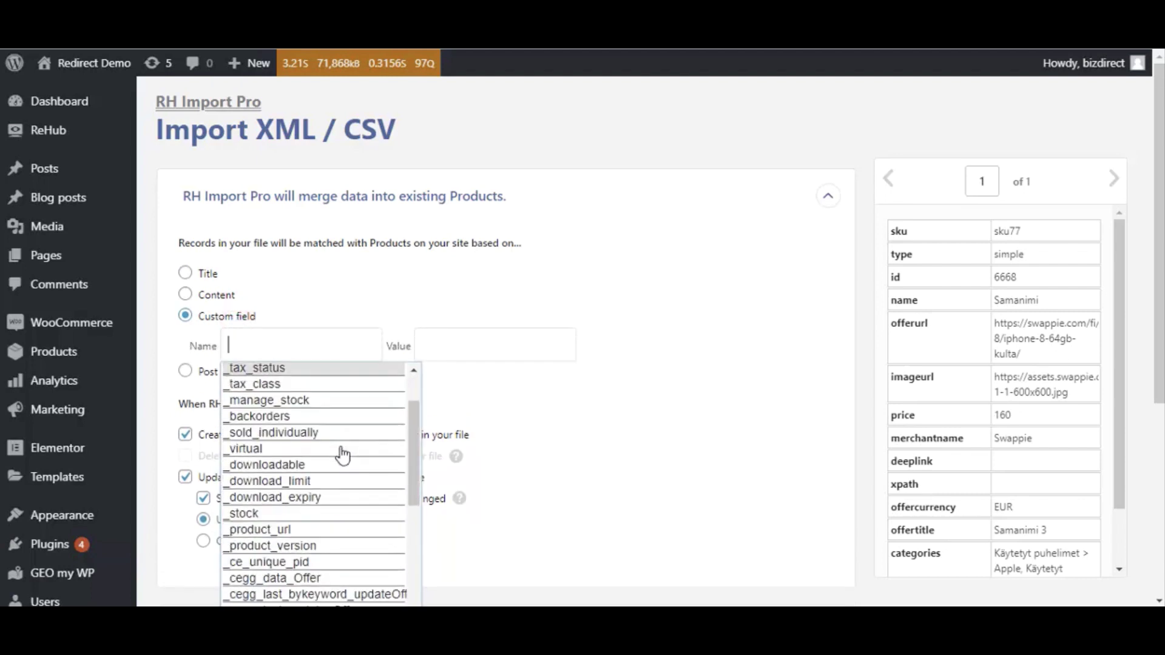
pyautogui.click(328, 563)
# Step: Set the matching value to {sku[1]} and continue to the import summary
pyautogui.click(492, 332)
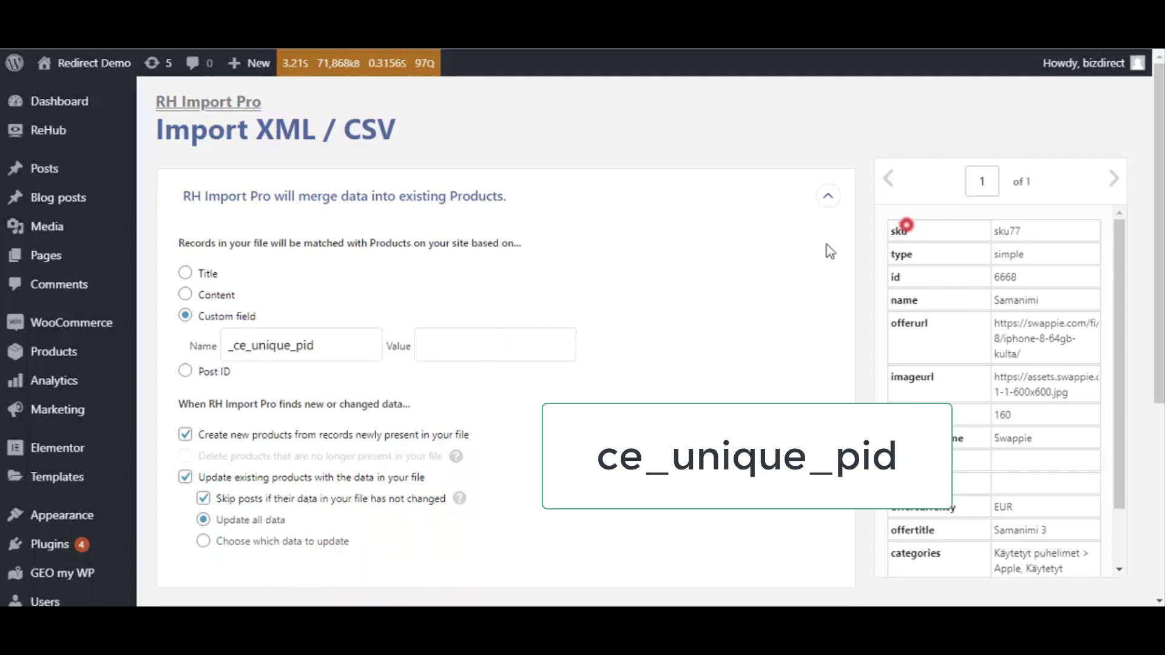
pyautogui.moveTo(898, 231); pyautogui.dragTo(589, 351)
pyautogui.scroll(-2, 600, 355)
pyautogui.scroll(-5, 612, 359)
pyautogui.click(596, 391)
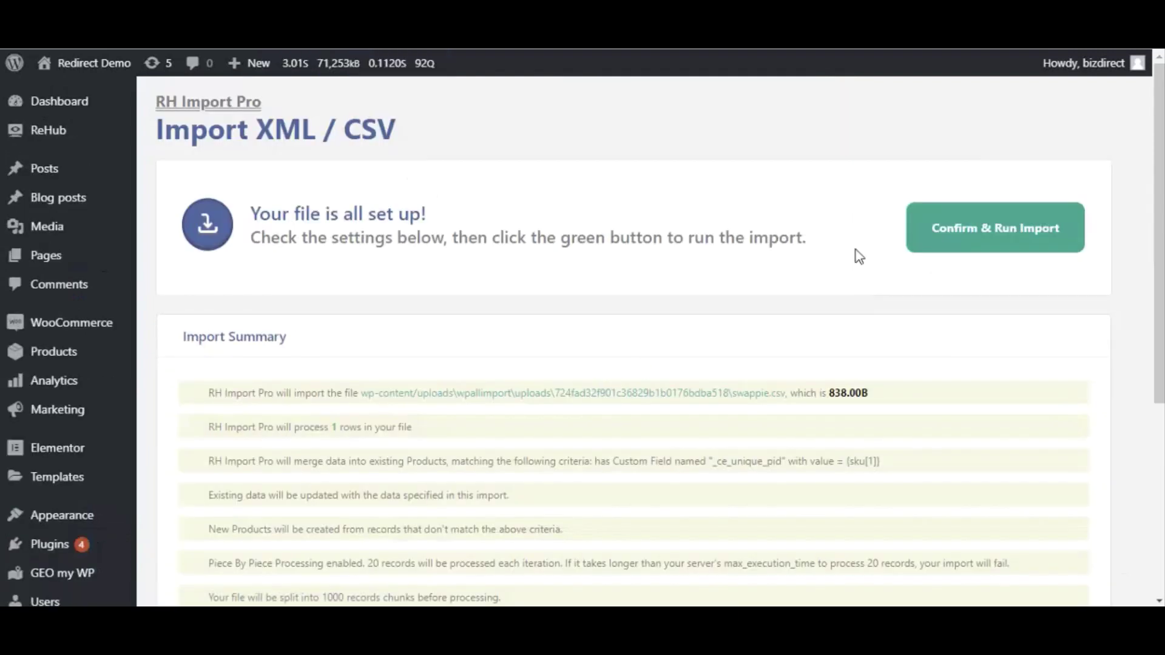
# Step: Run the import, then go to the site to check the Samanimi product
pyautogui.click(957, 230)
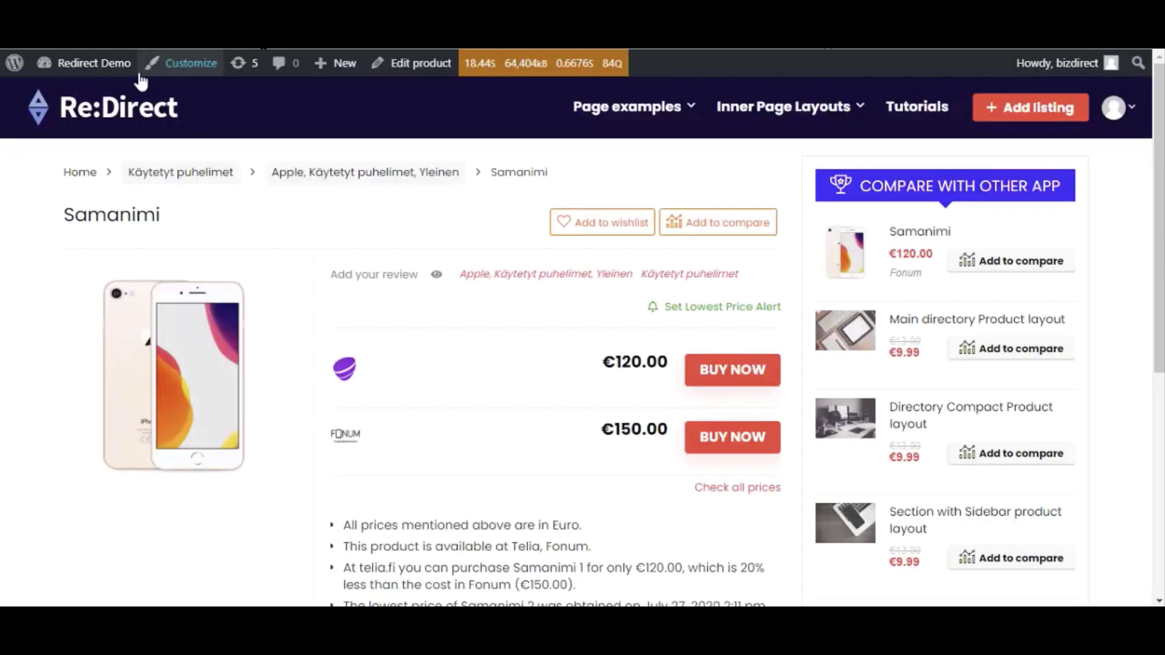
pyautogui.click(116, 72)
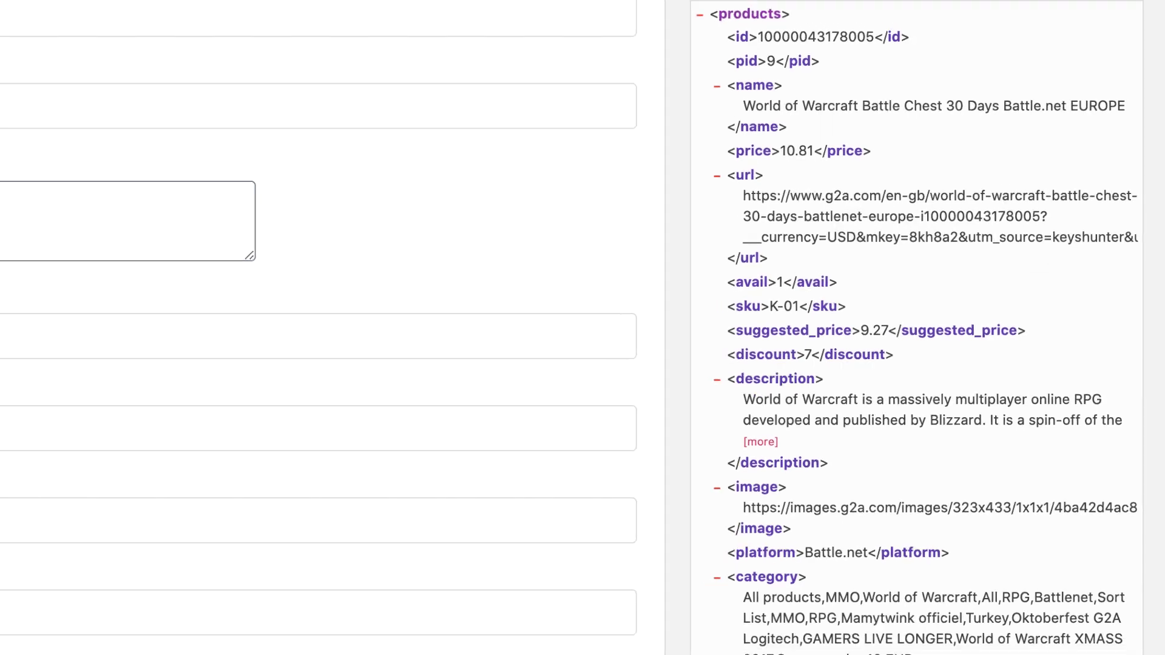
pyautogui.scroll(-3, 243, 485)
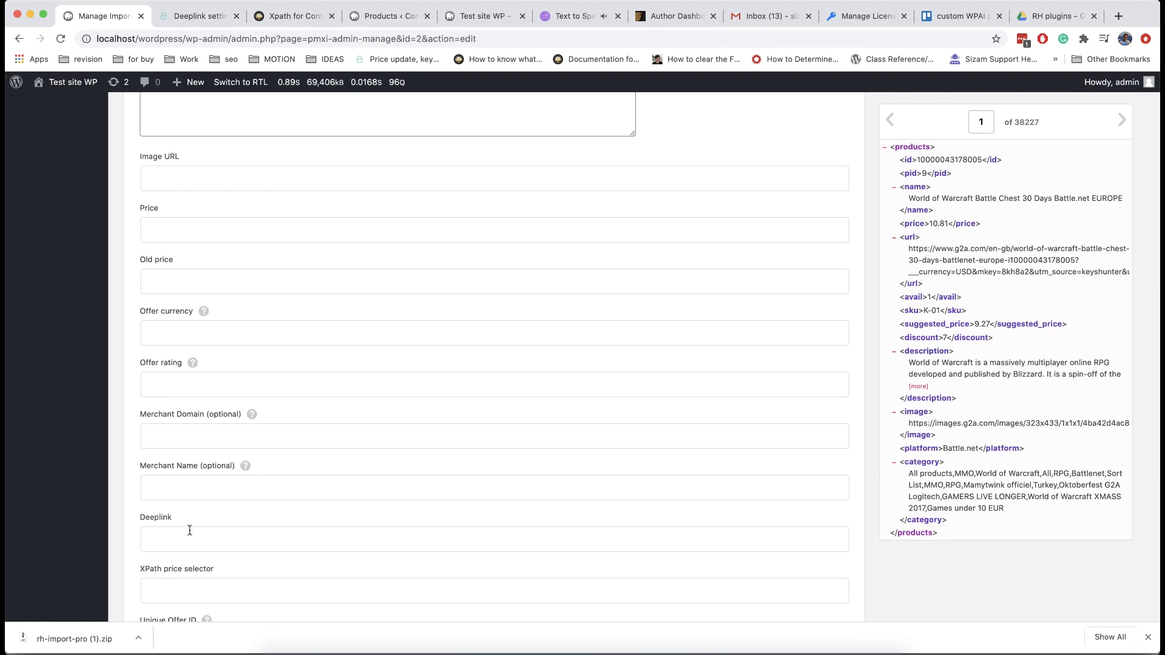
pyautogui.click(198, 23)
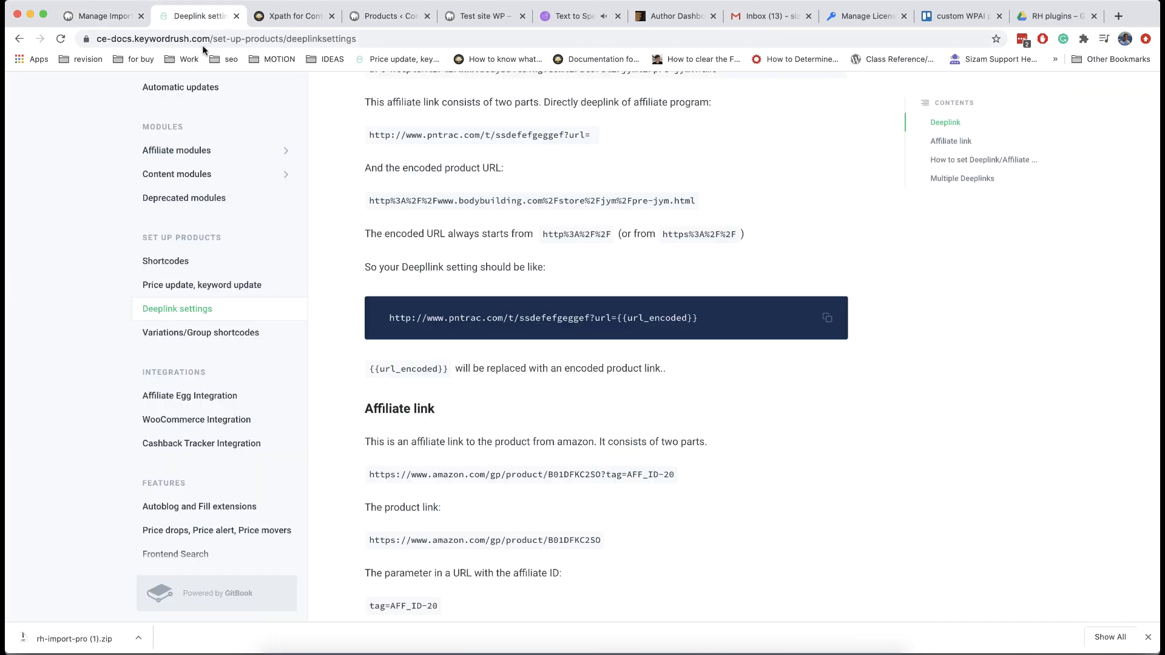
pyautogui.scroll(5, 349, 231)
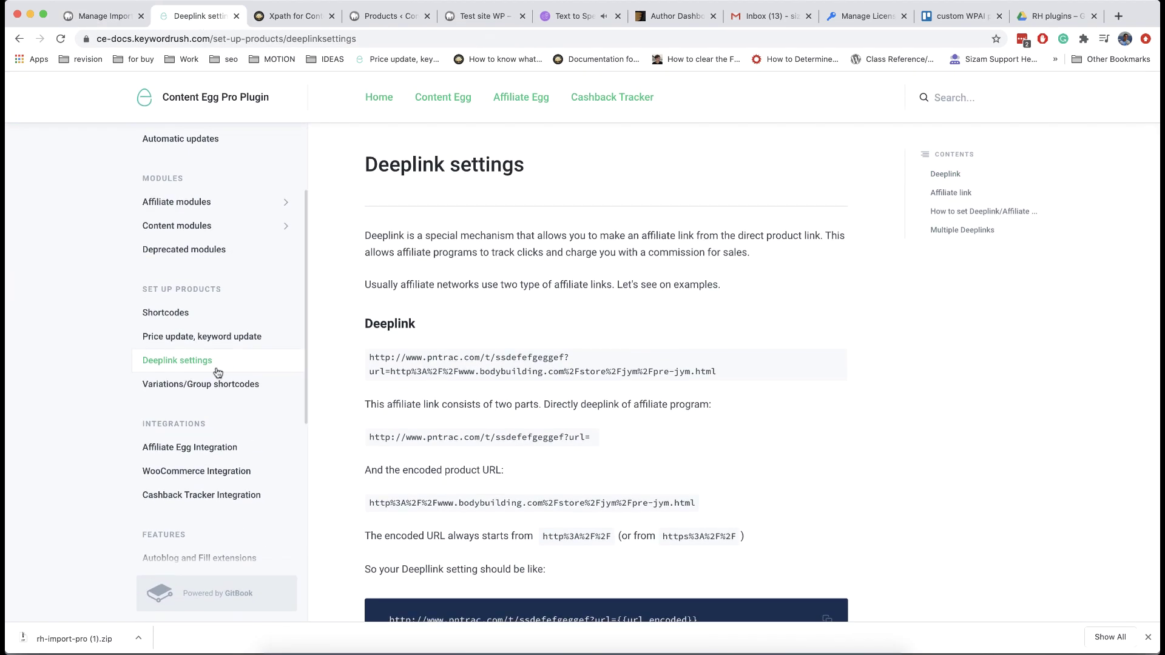
pyautogui.hotkey('ctrl', 'Tab')
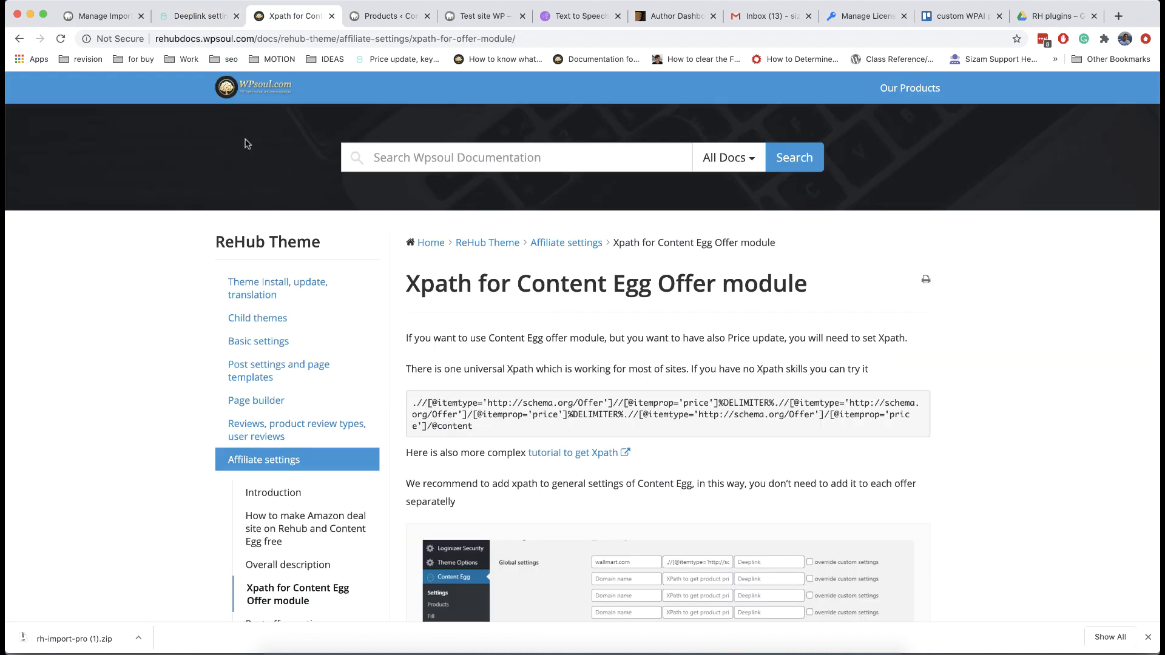
pyautogui.scroll(-3, 155, 345)
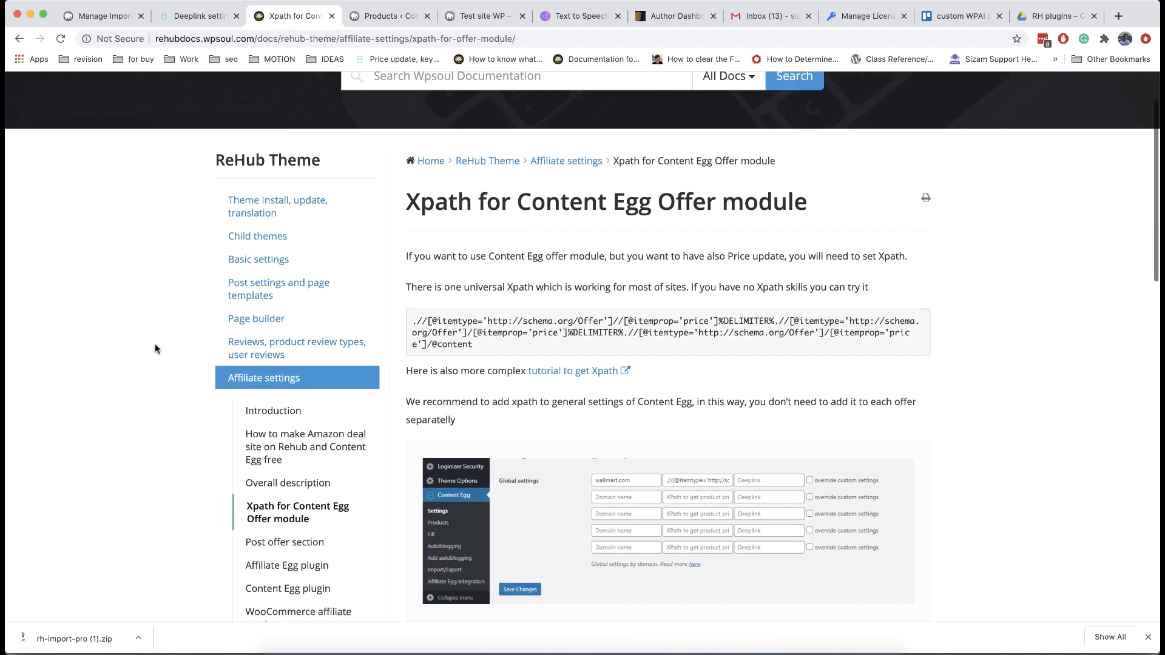
pyautogui.scroll(-9, 155, 344)
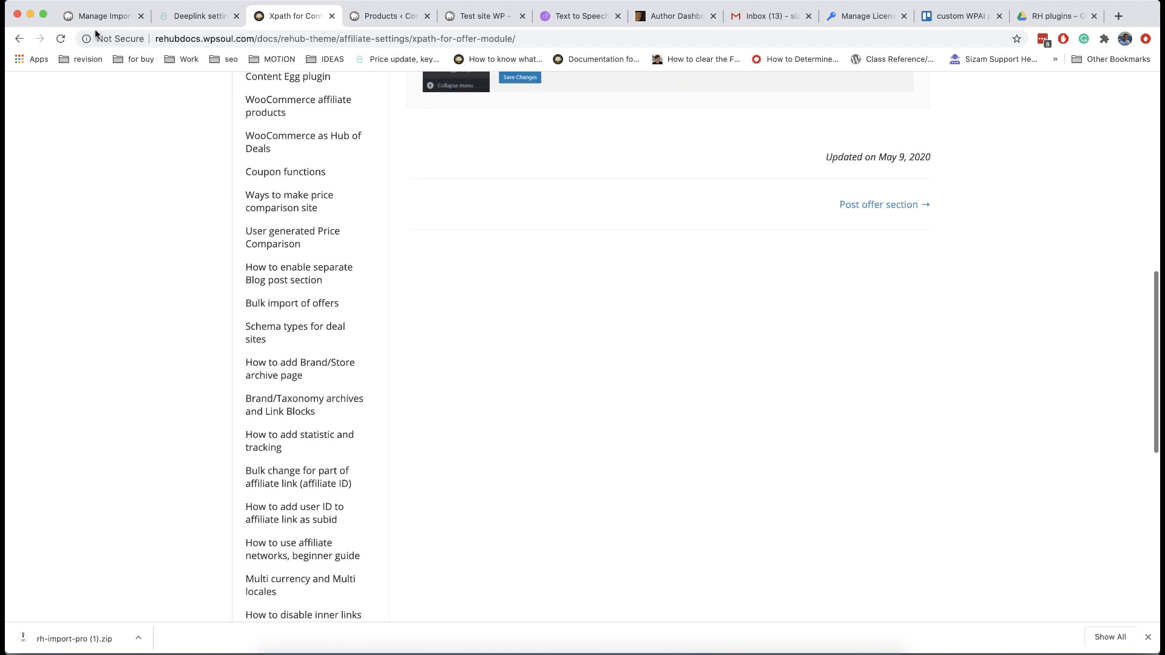
pyautogui.click(96, 20)
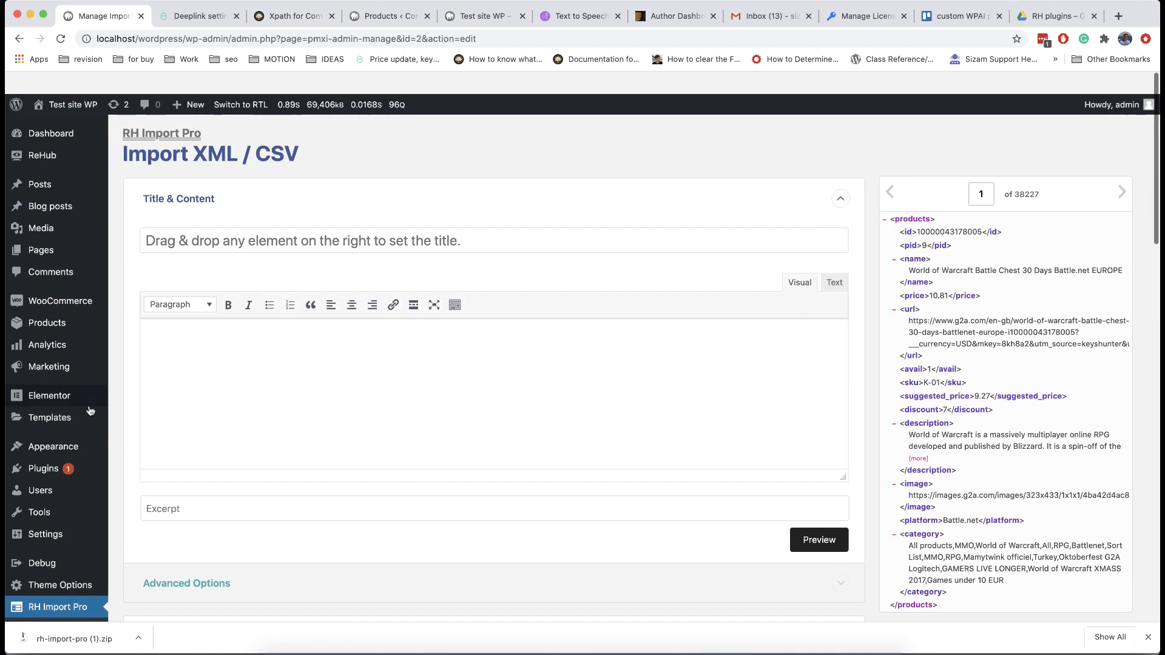
pyautogui.scroll(-5, 91, 409)
pyautogui.moveTo(74, 430)
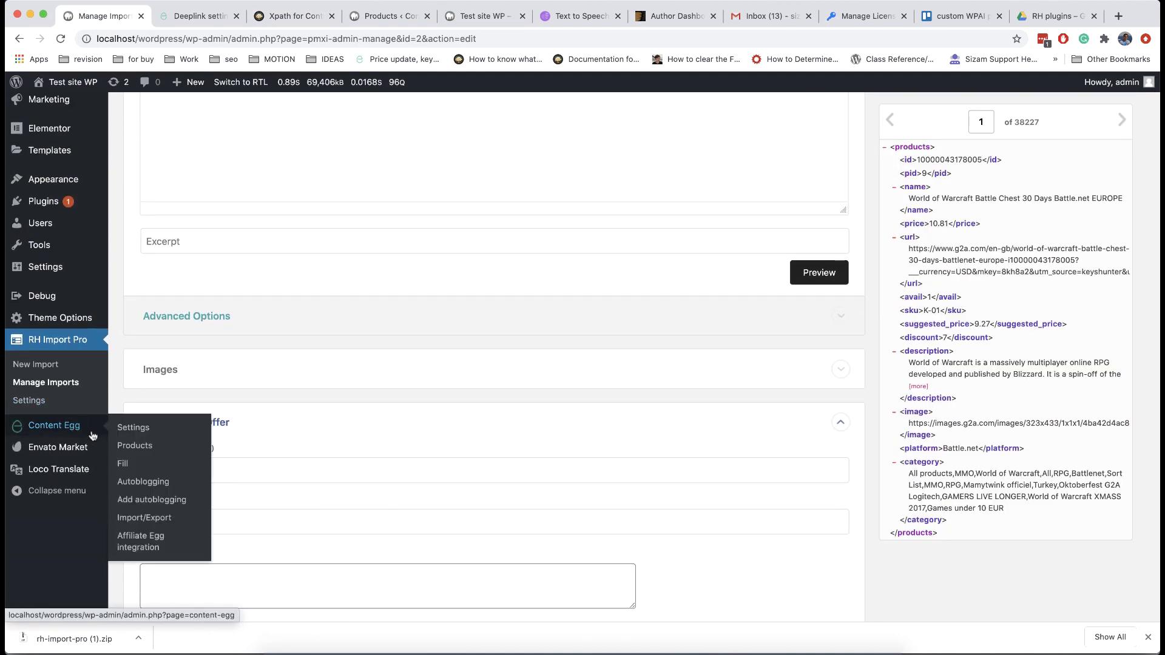